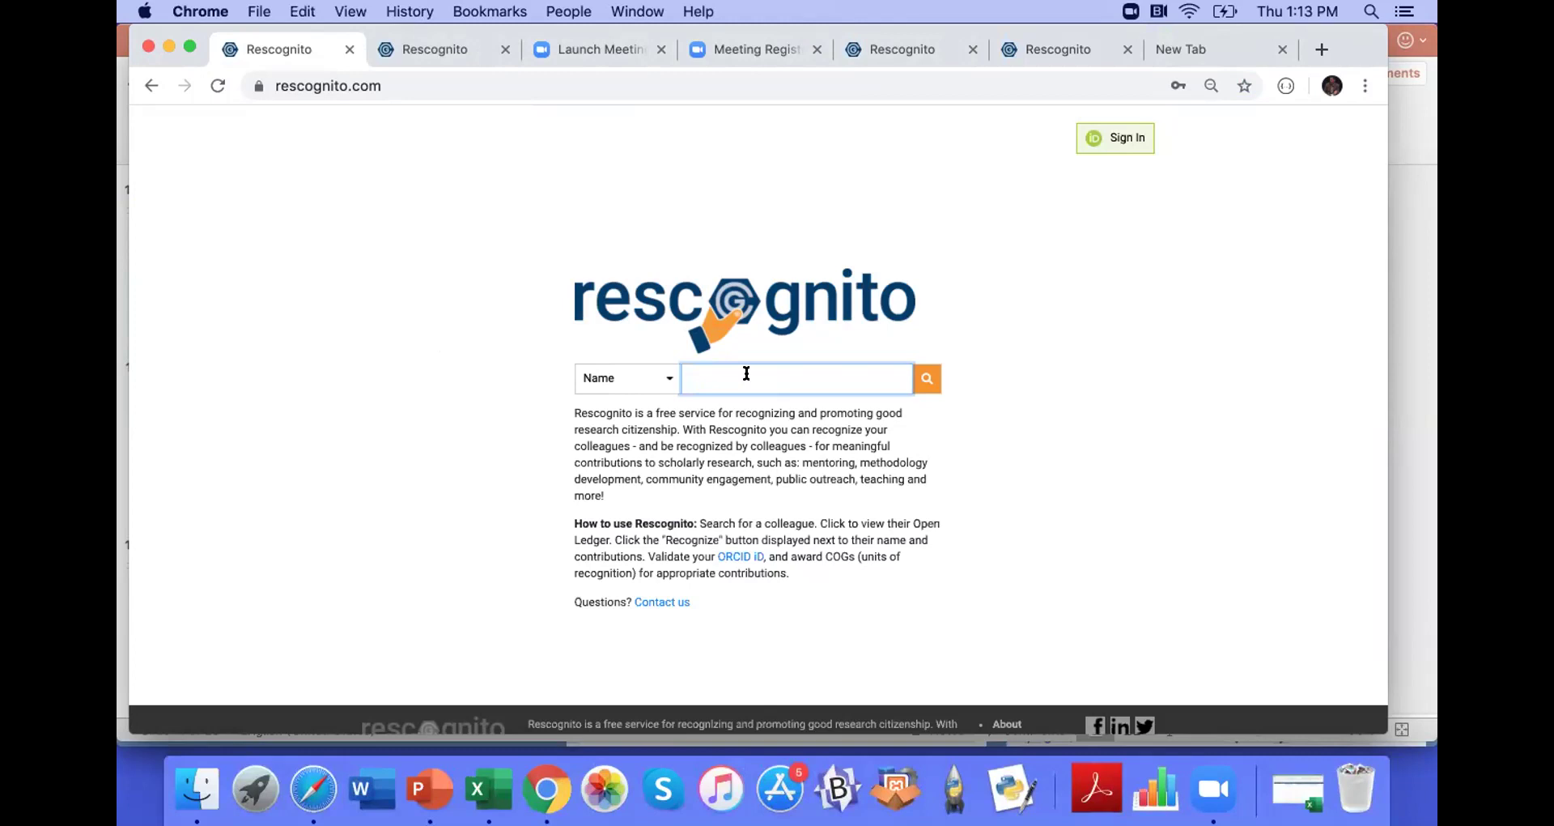
Step: Search Rescognito colleagues by the colleague's name and list the matching researchers
type("rich")
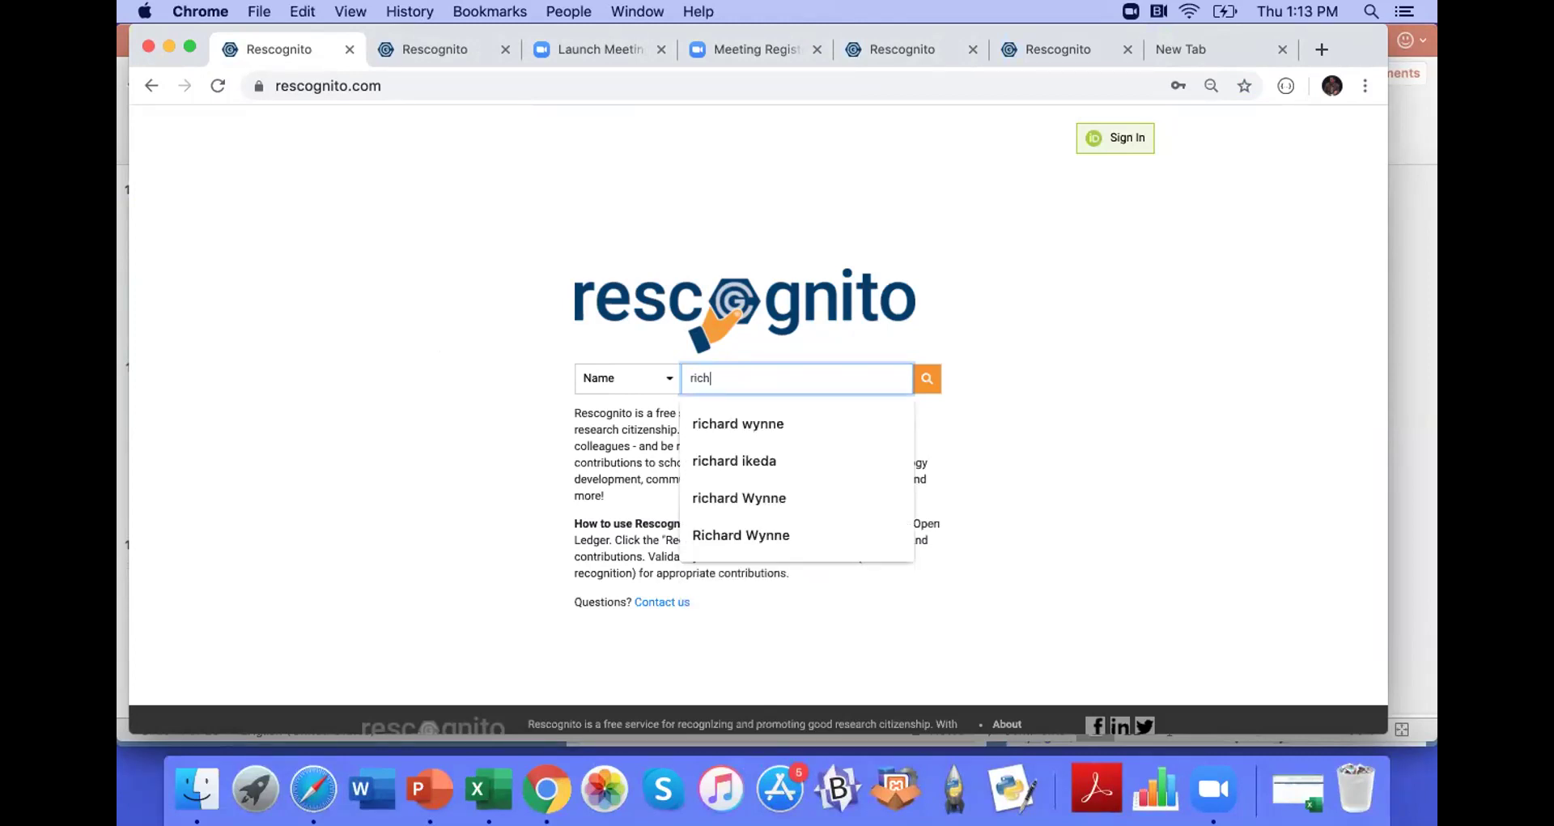
type("ard wynne")
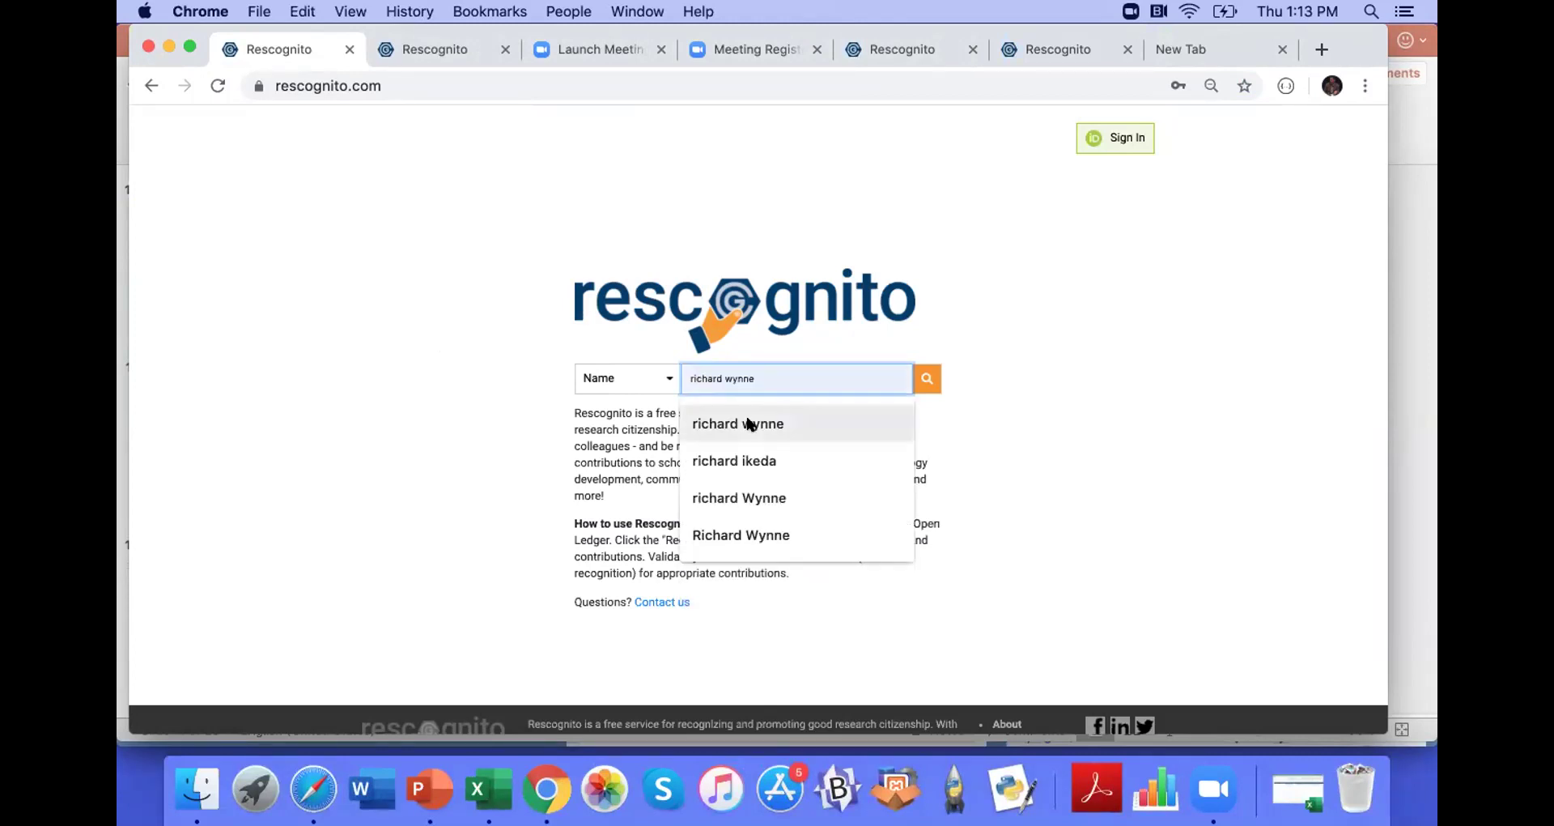
left_click(748, 423)
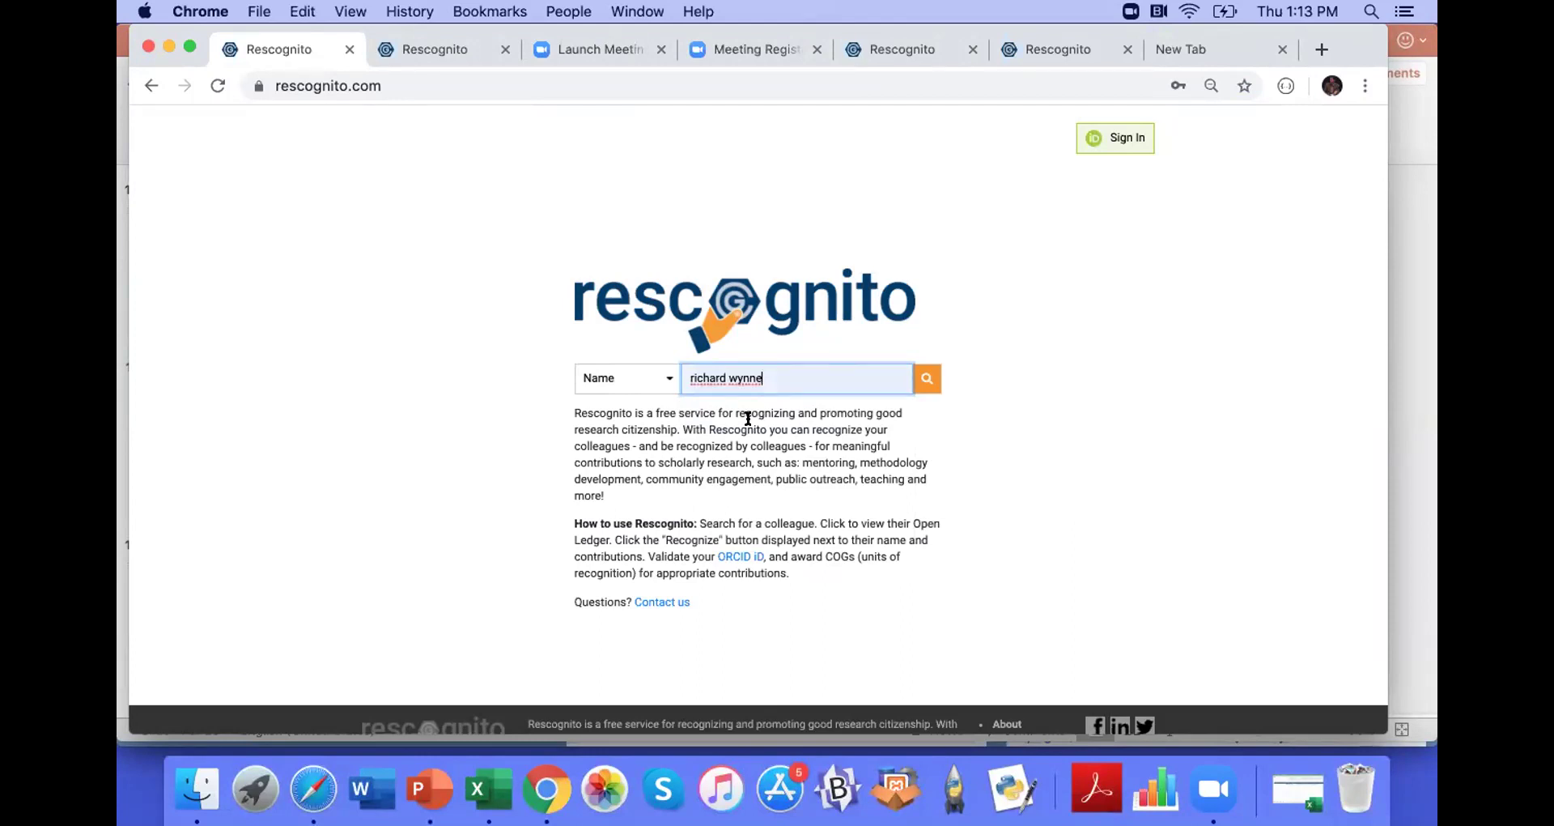
left_click(924, 379)
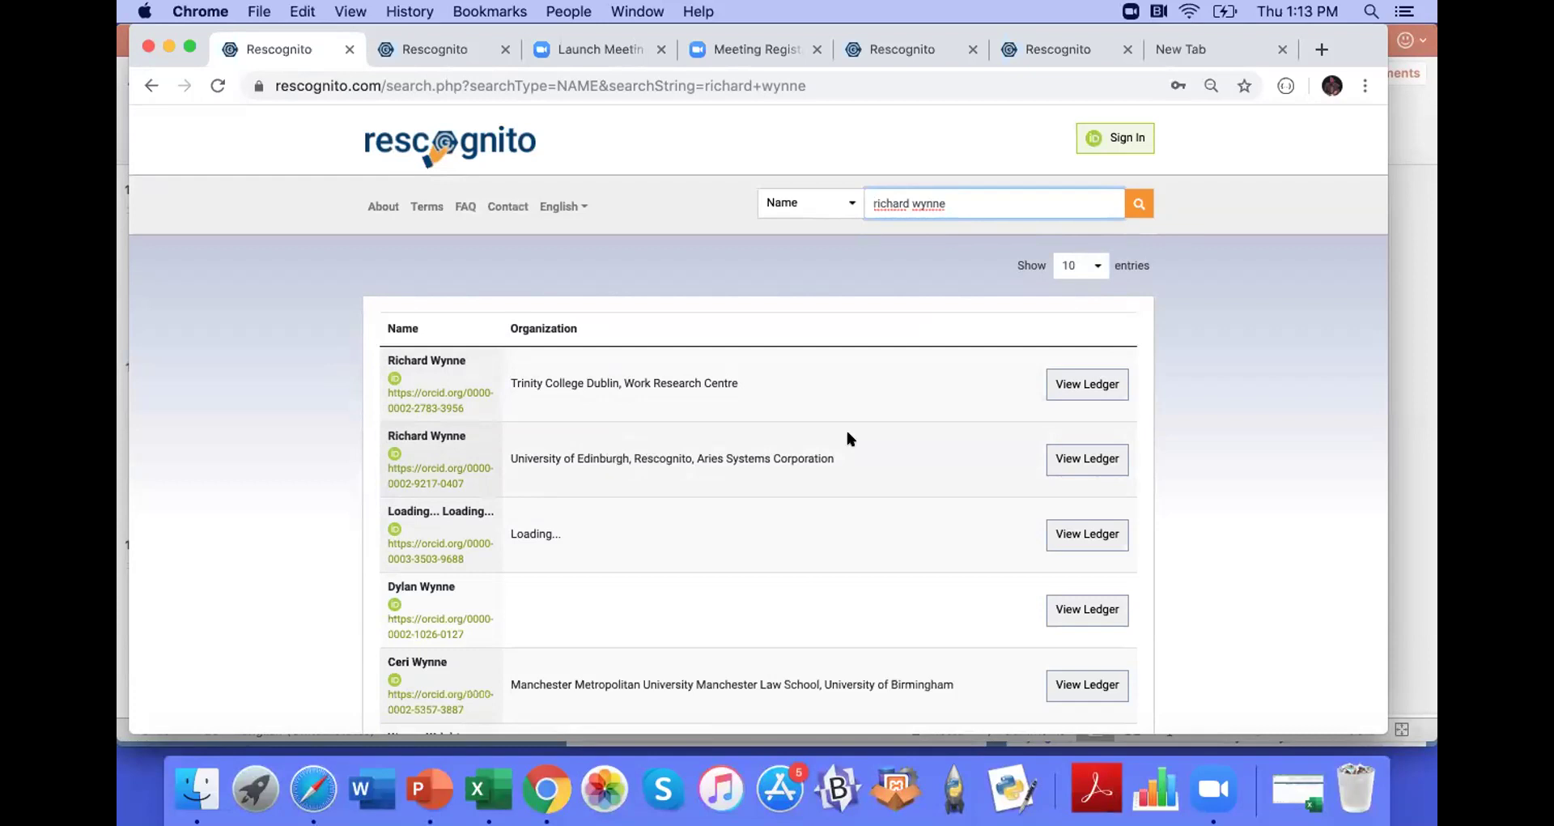
Step: Open the University of Edinburgh colleague's Open Ledger, start a recognition, and sign in with ORCID
left_click(1087, 459)
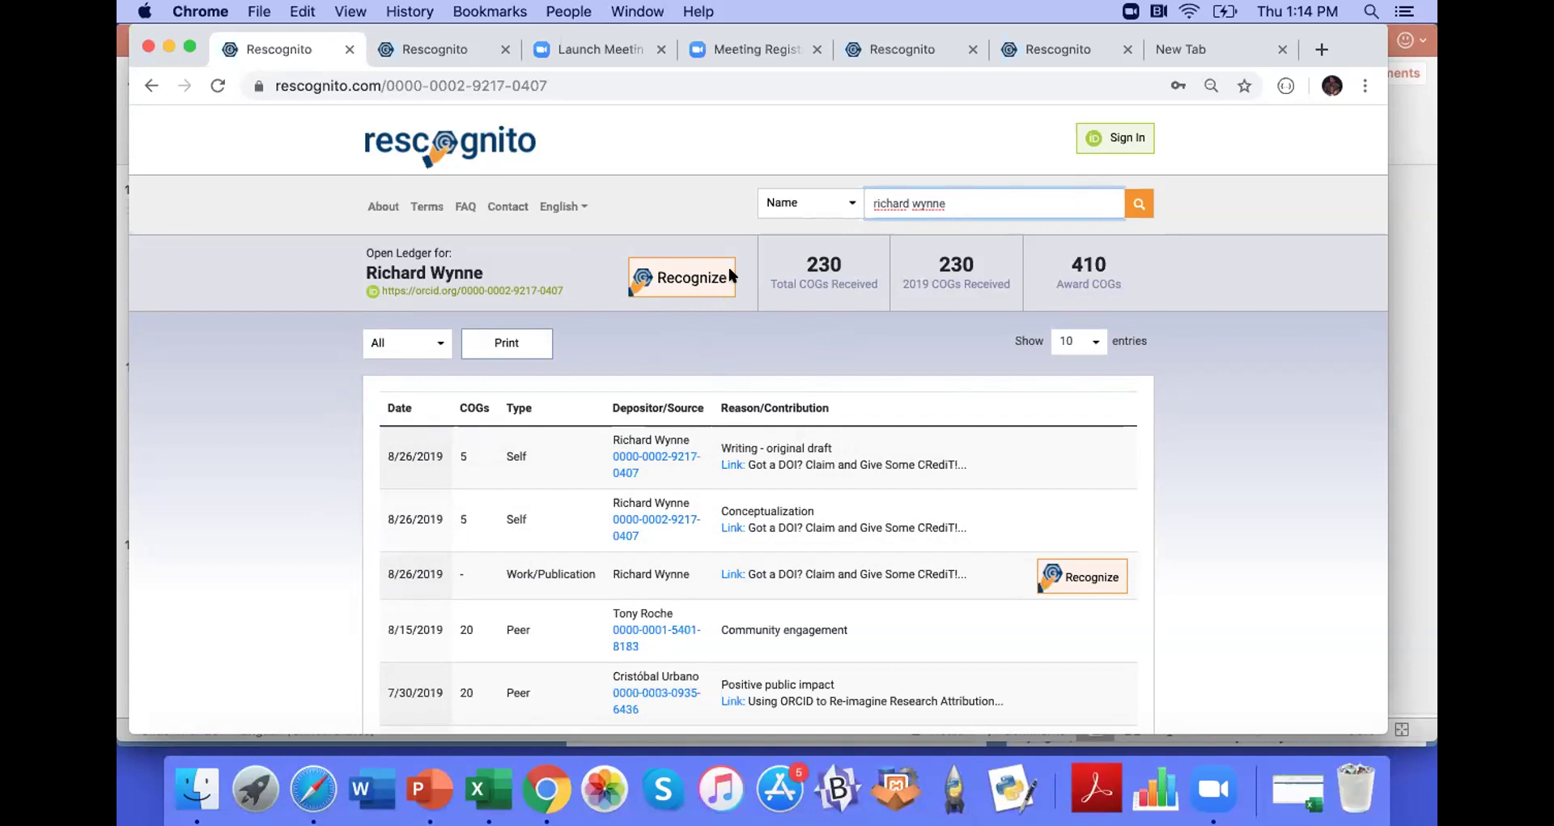
left_click(660, 278)
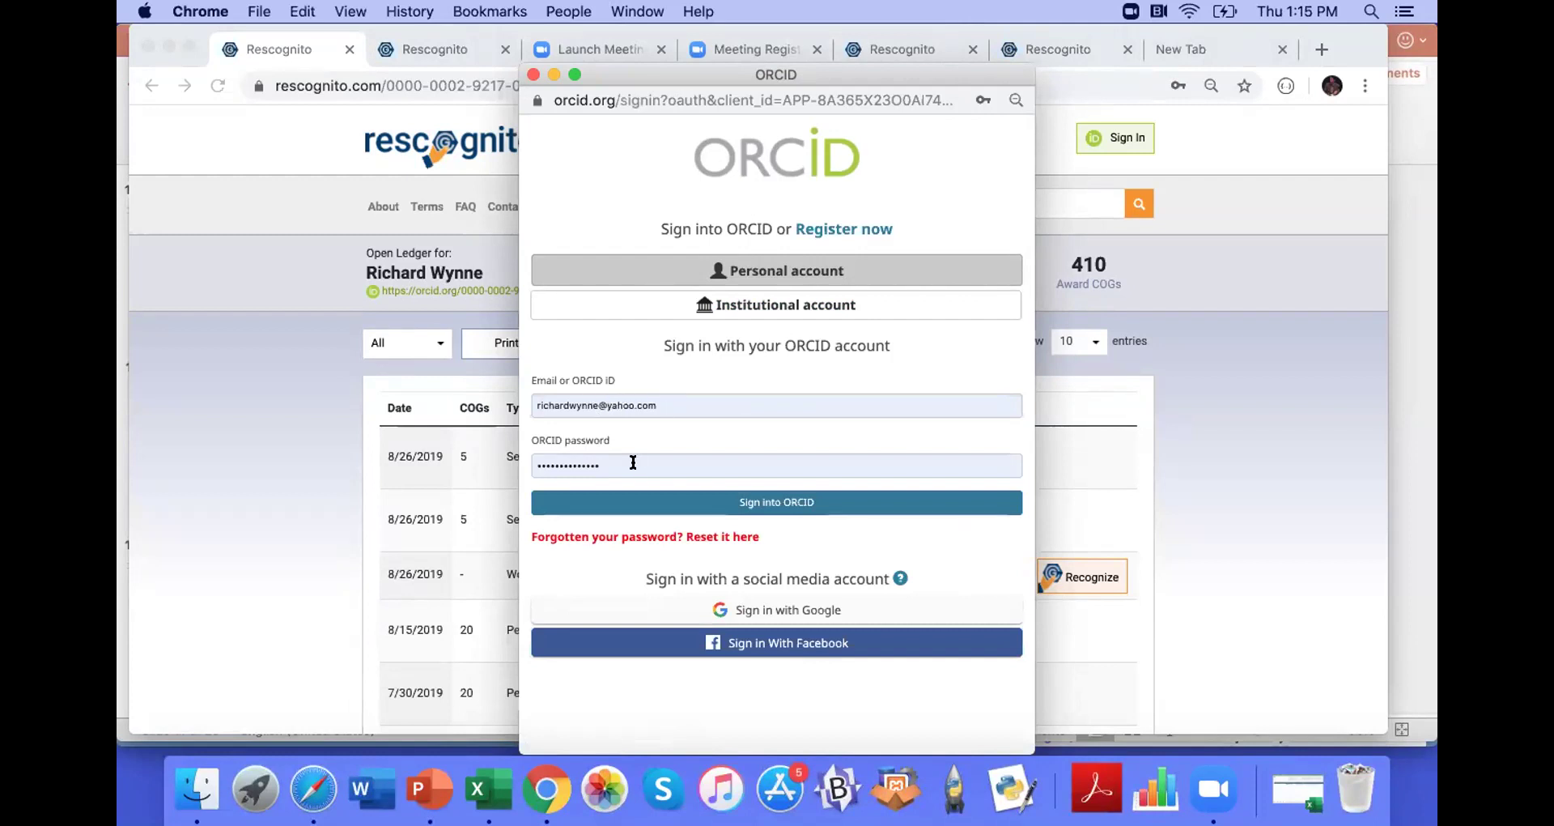
left_click(774, 500)
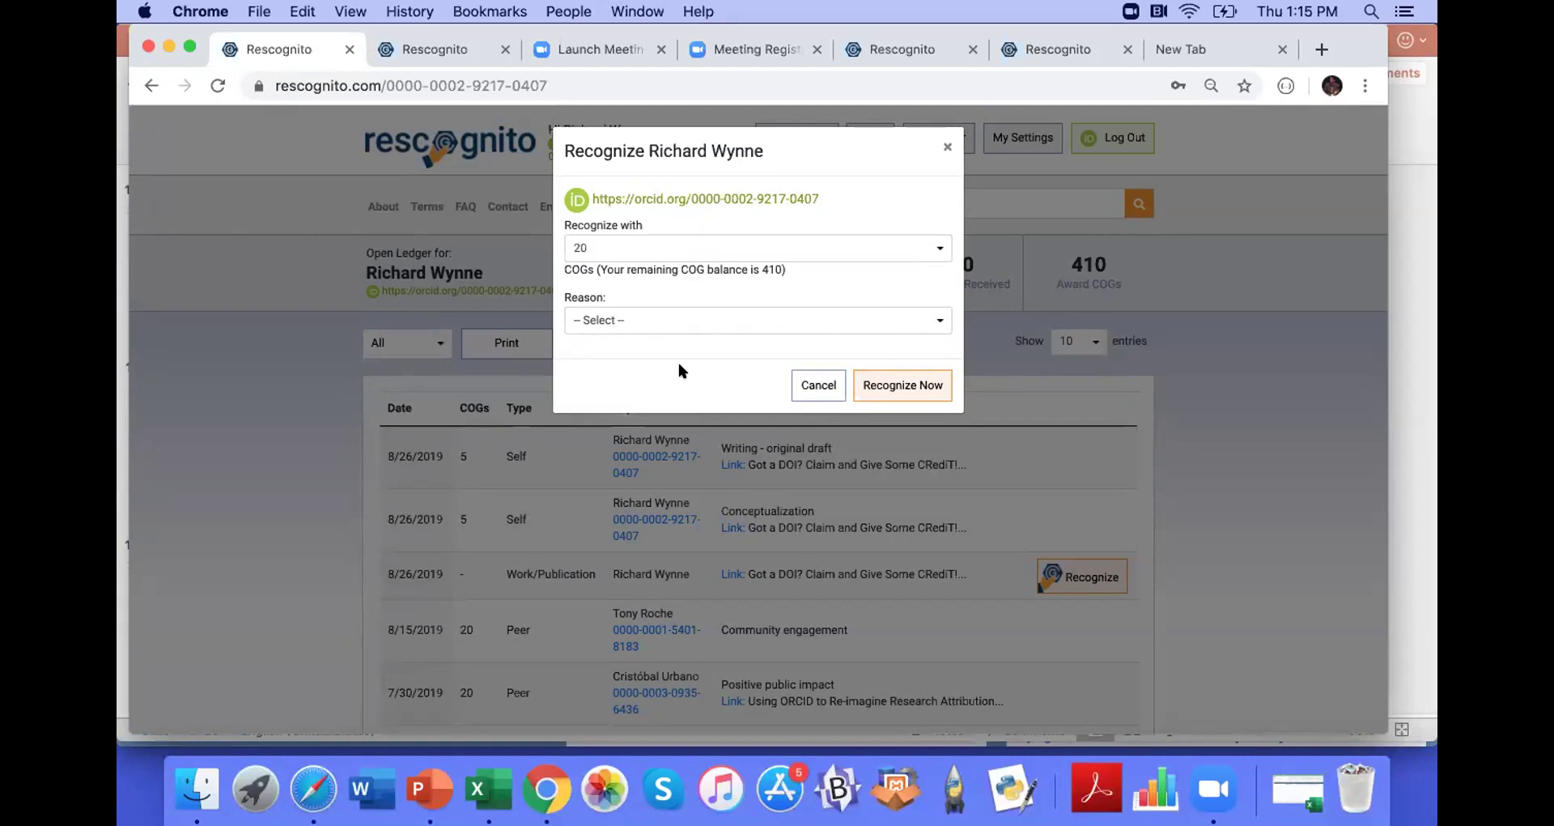
Step: Once ORCID sign-in completes, open the Reason list on the 20-COG recognition form
left_click(937, 320)
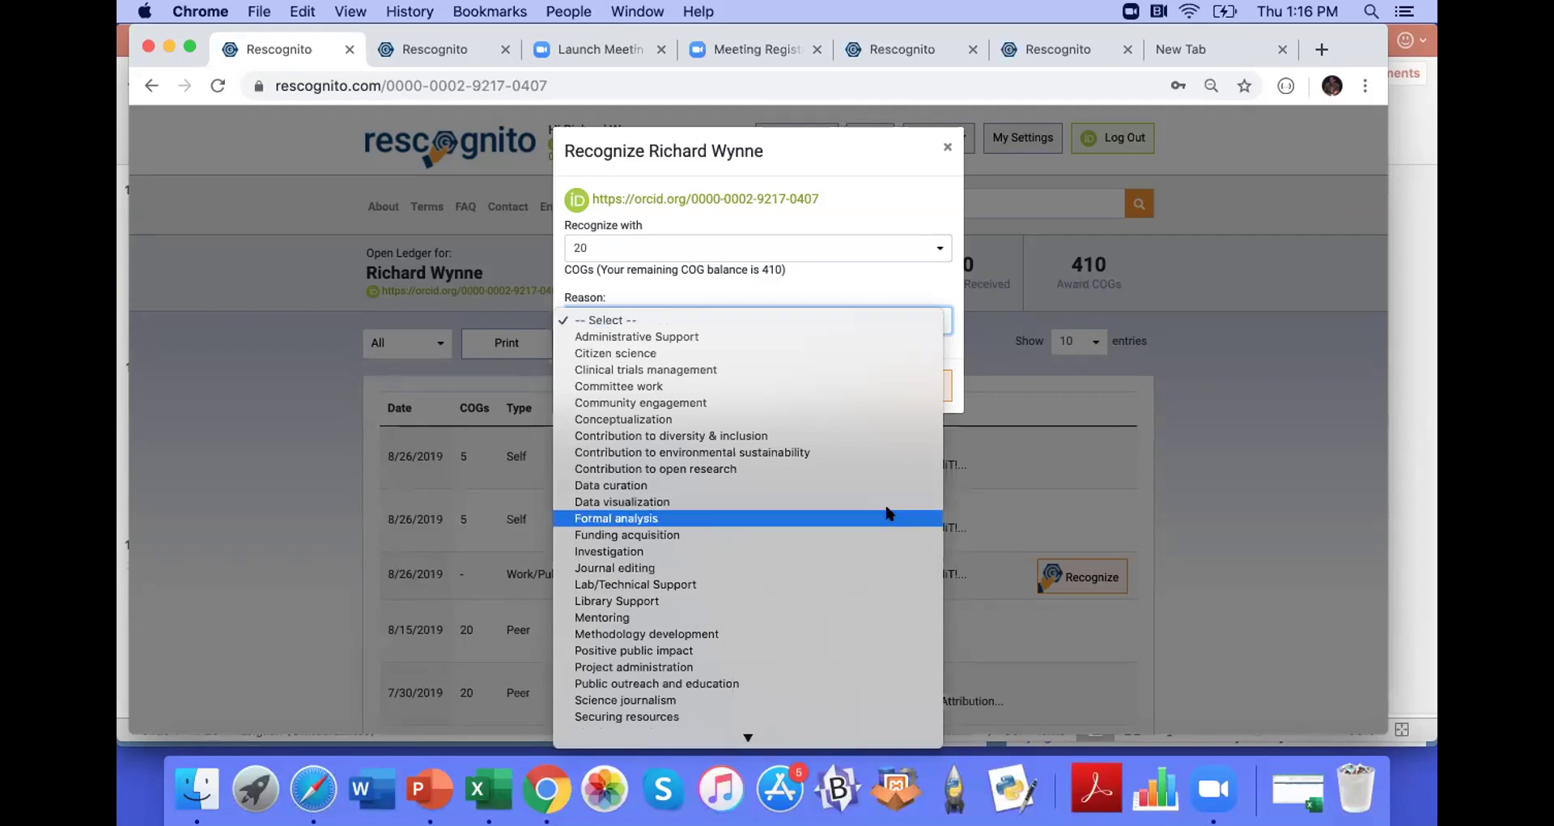
Step: Award the colleague 20 COGs for Public outreach and education
scroll(887, 510, "down", 3)
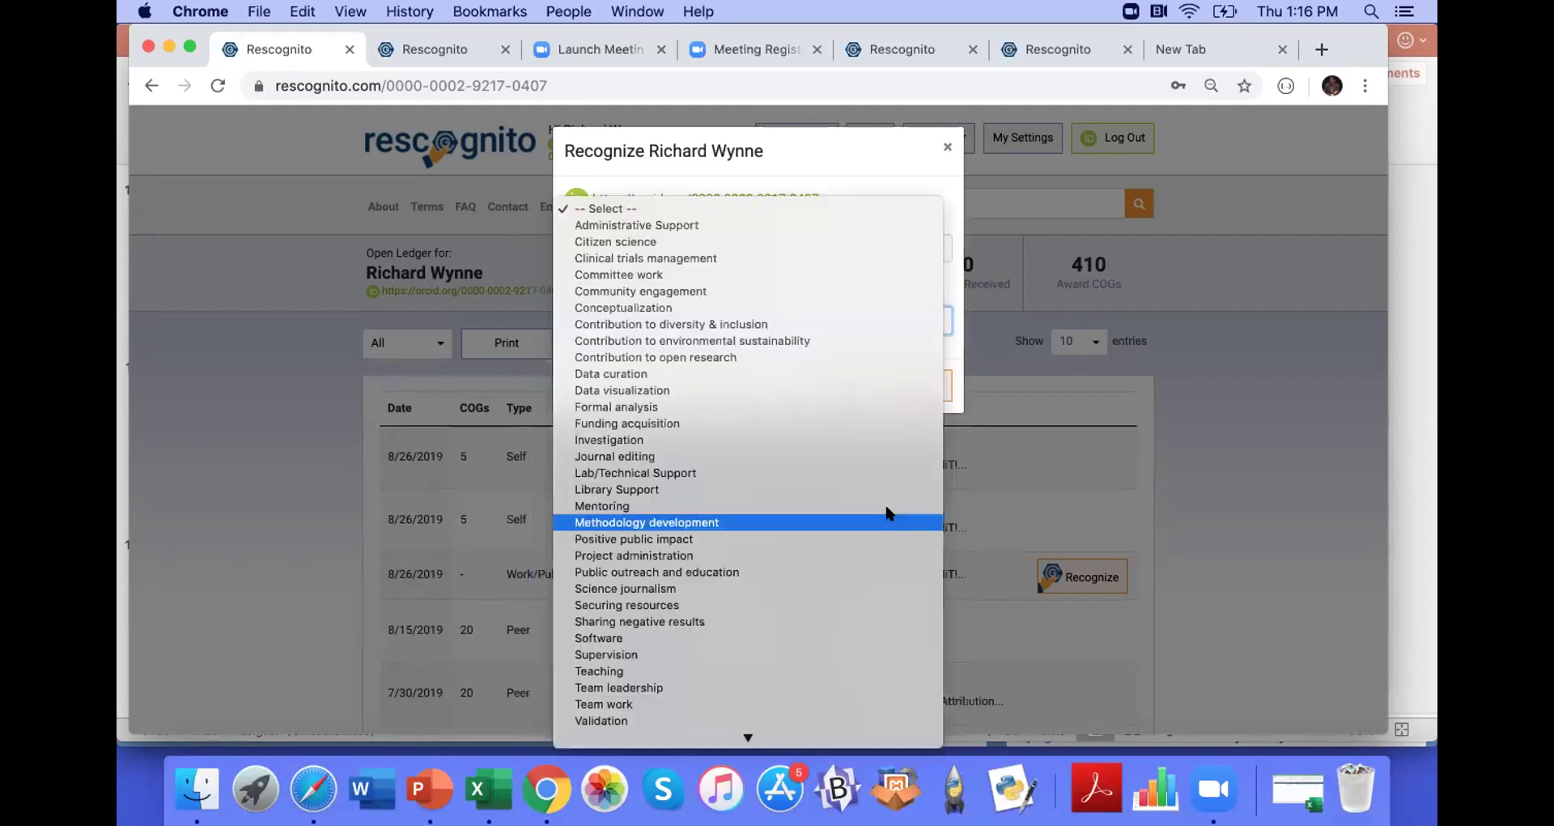
left_click(720, 572)
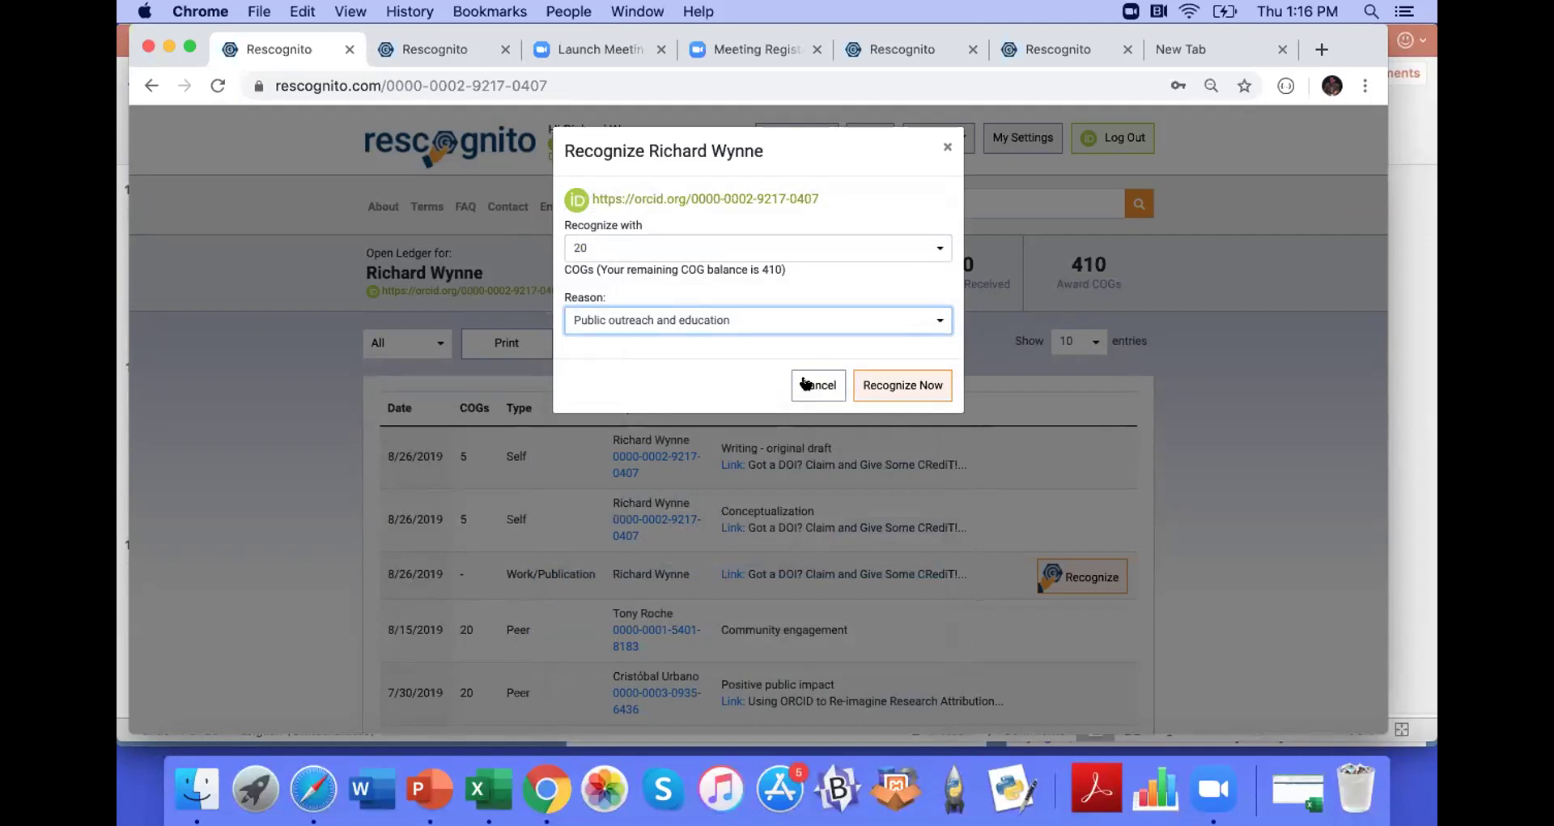
left_click(907, 385)
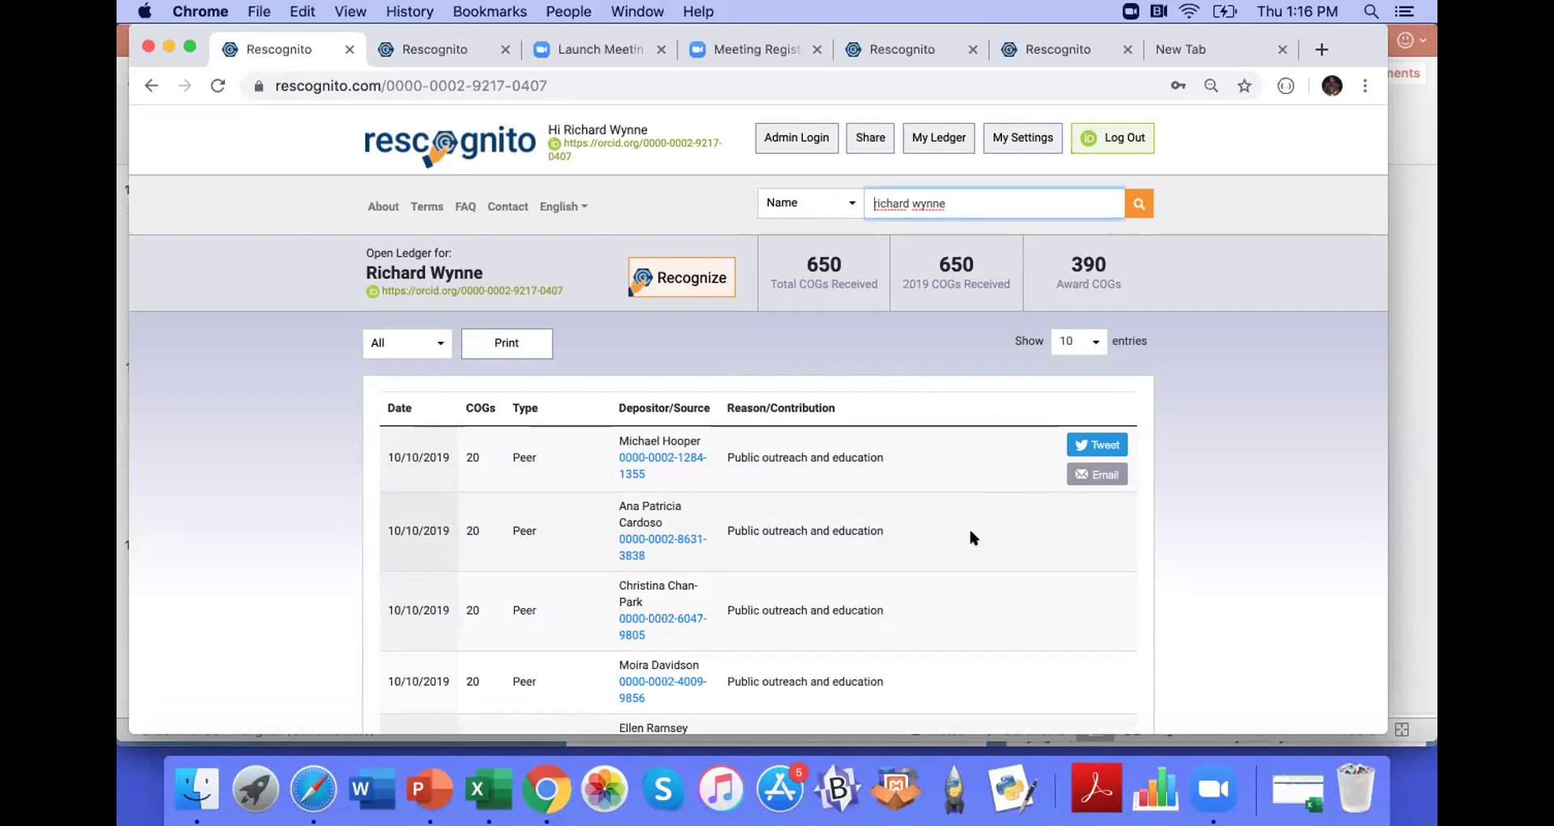
Step: Review the new 20-COG Public outreach and education entry on the Open Ledger
scroll(972, 534, "down", 3)
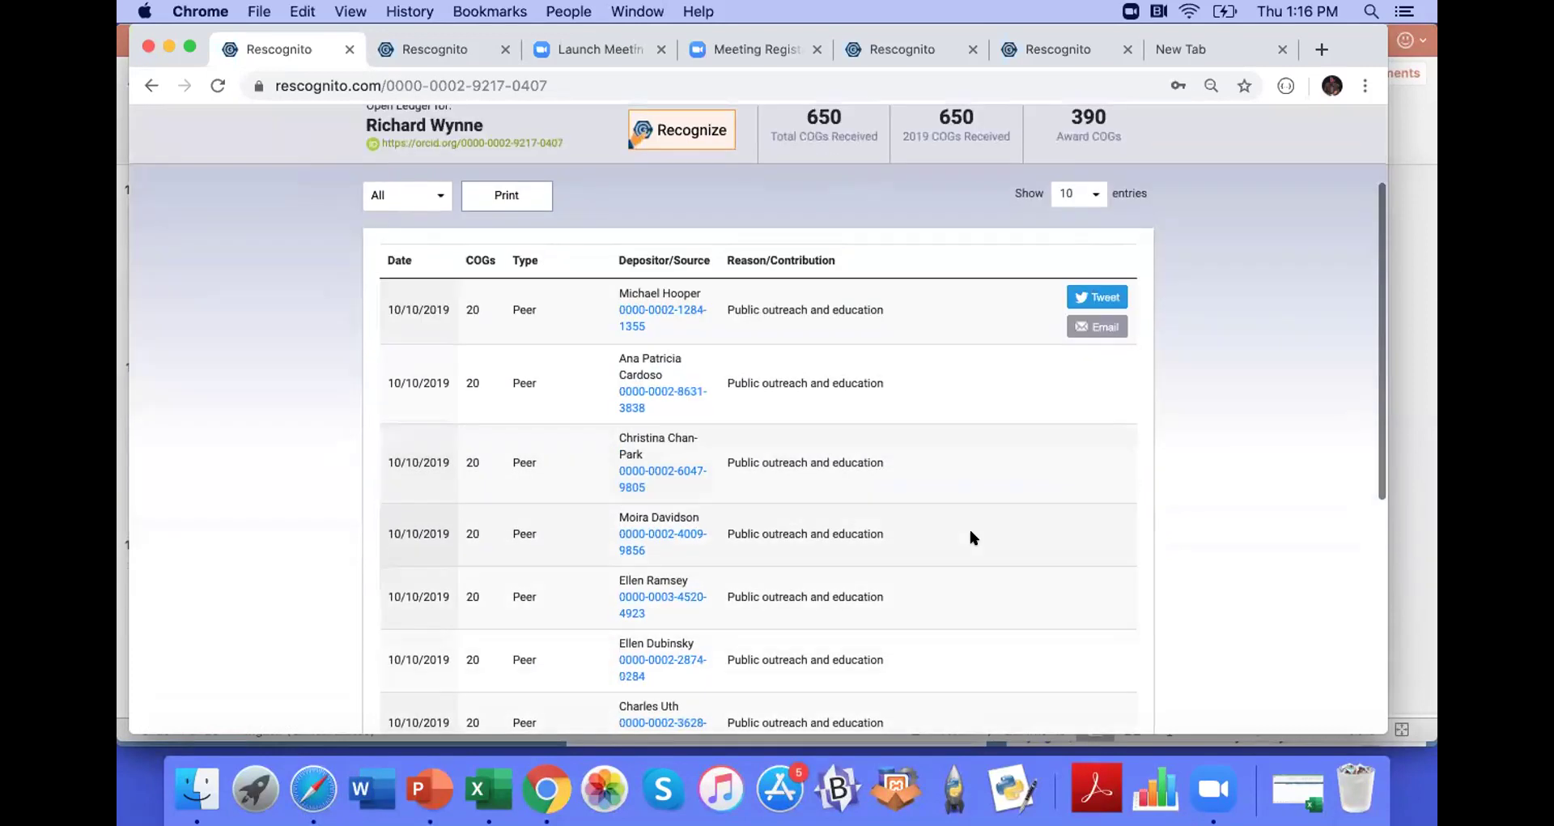
scroll(972, 536, "down", 2)
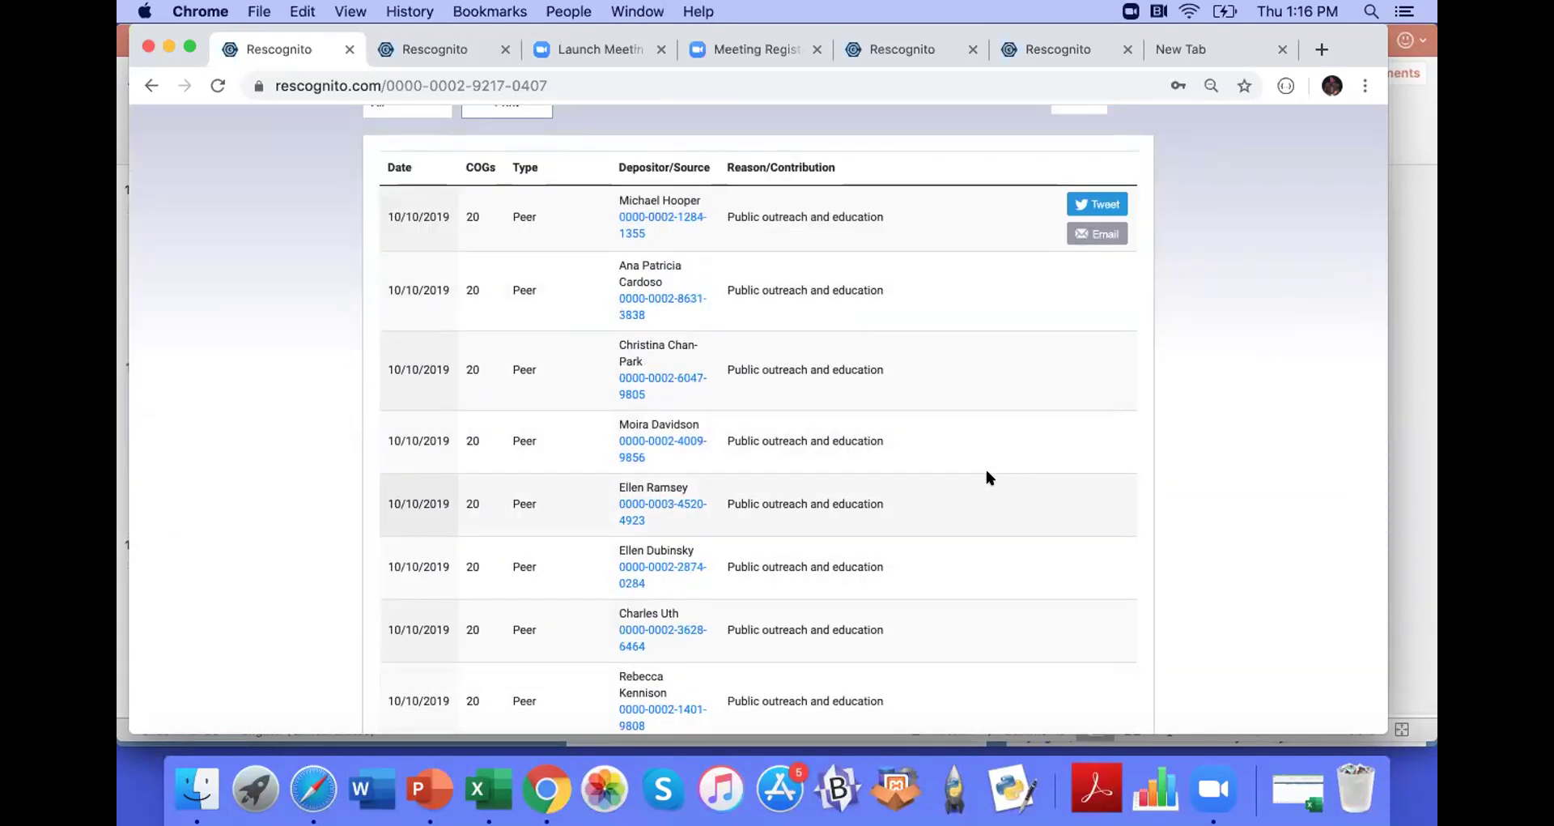
scroll(987, 471, "up", 4)
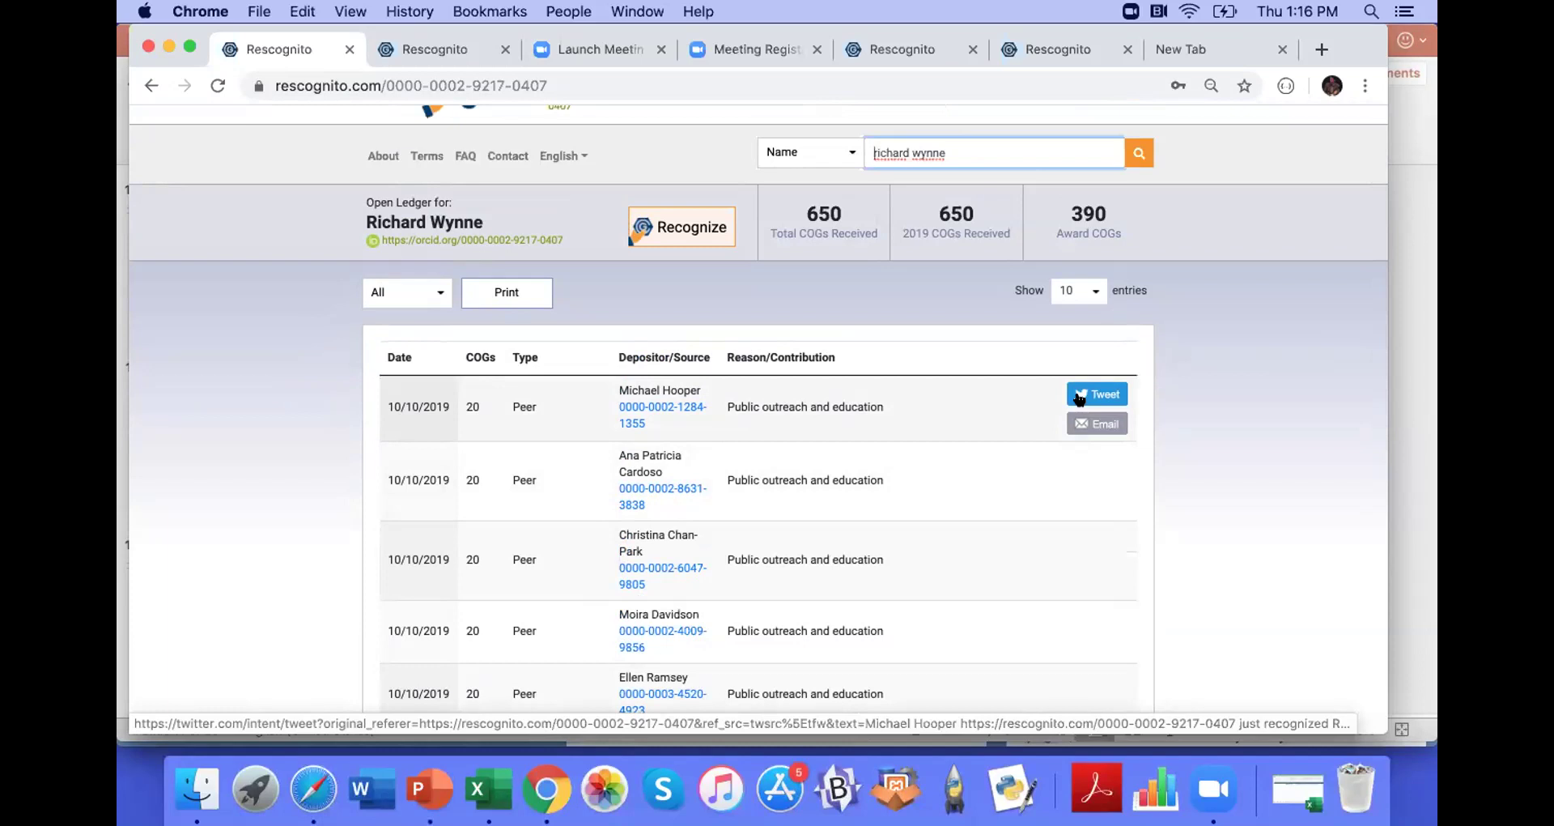
Step: Present slide 12, The Rescognito Open Ledger, full screen in PowerPoint
left_click(1396, 391)
key("Down")
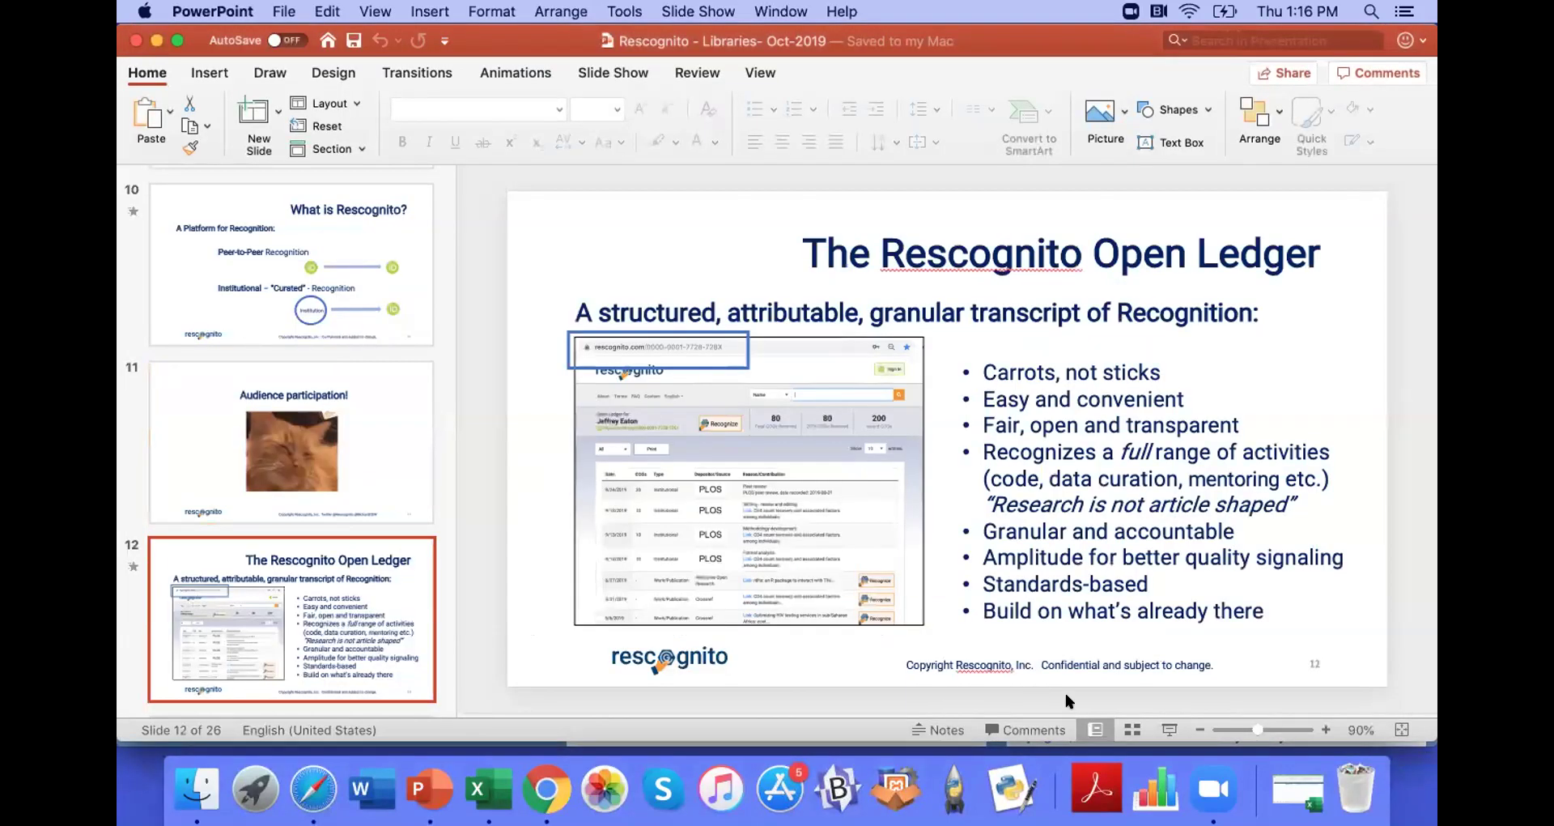
left_click(1167, 727)
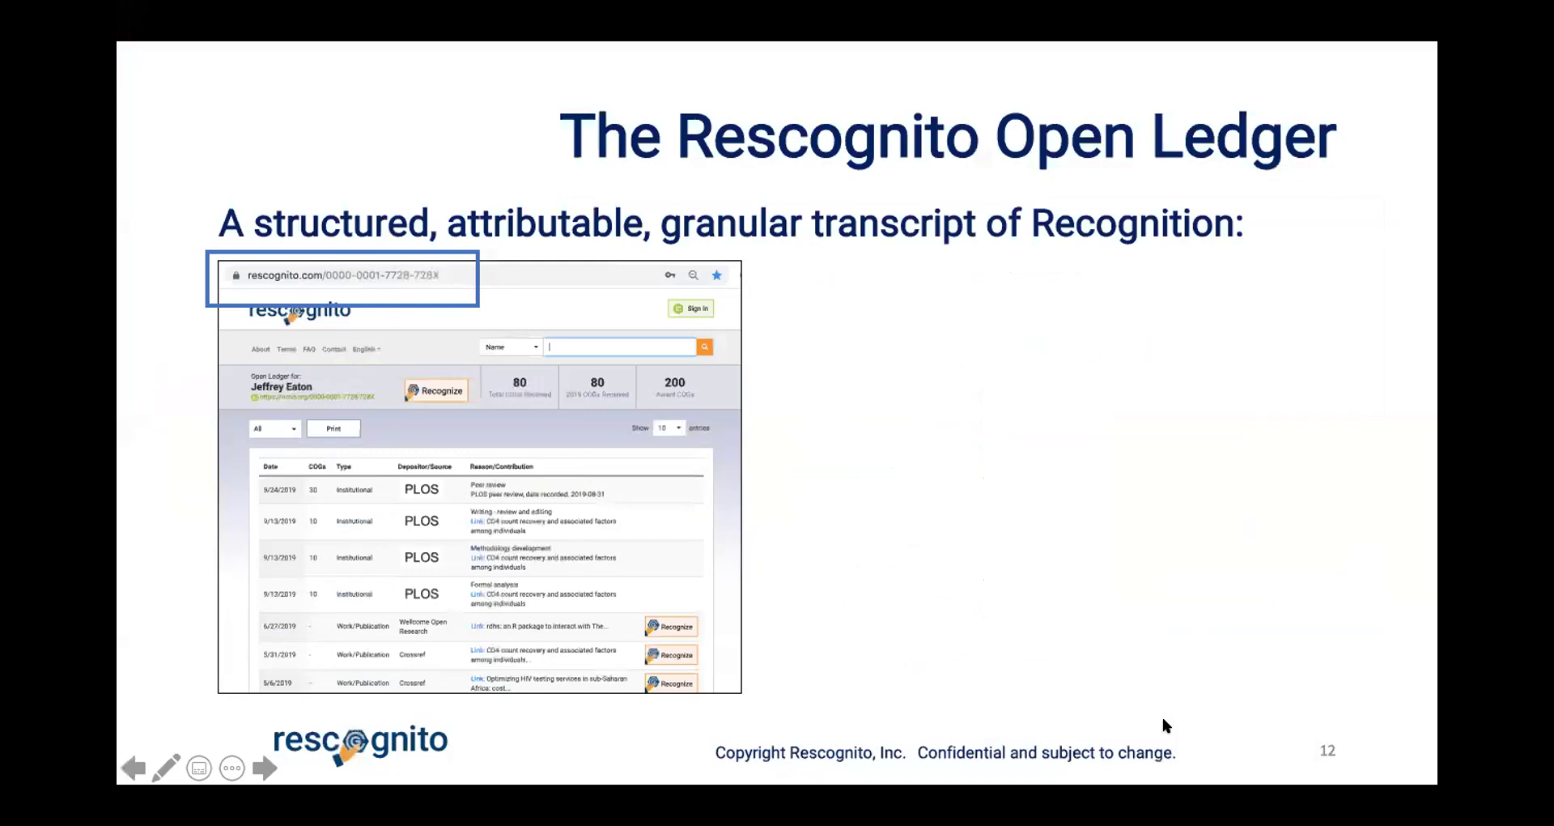
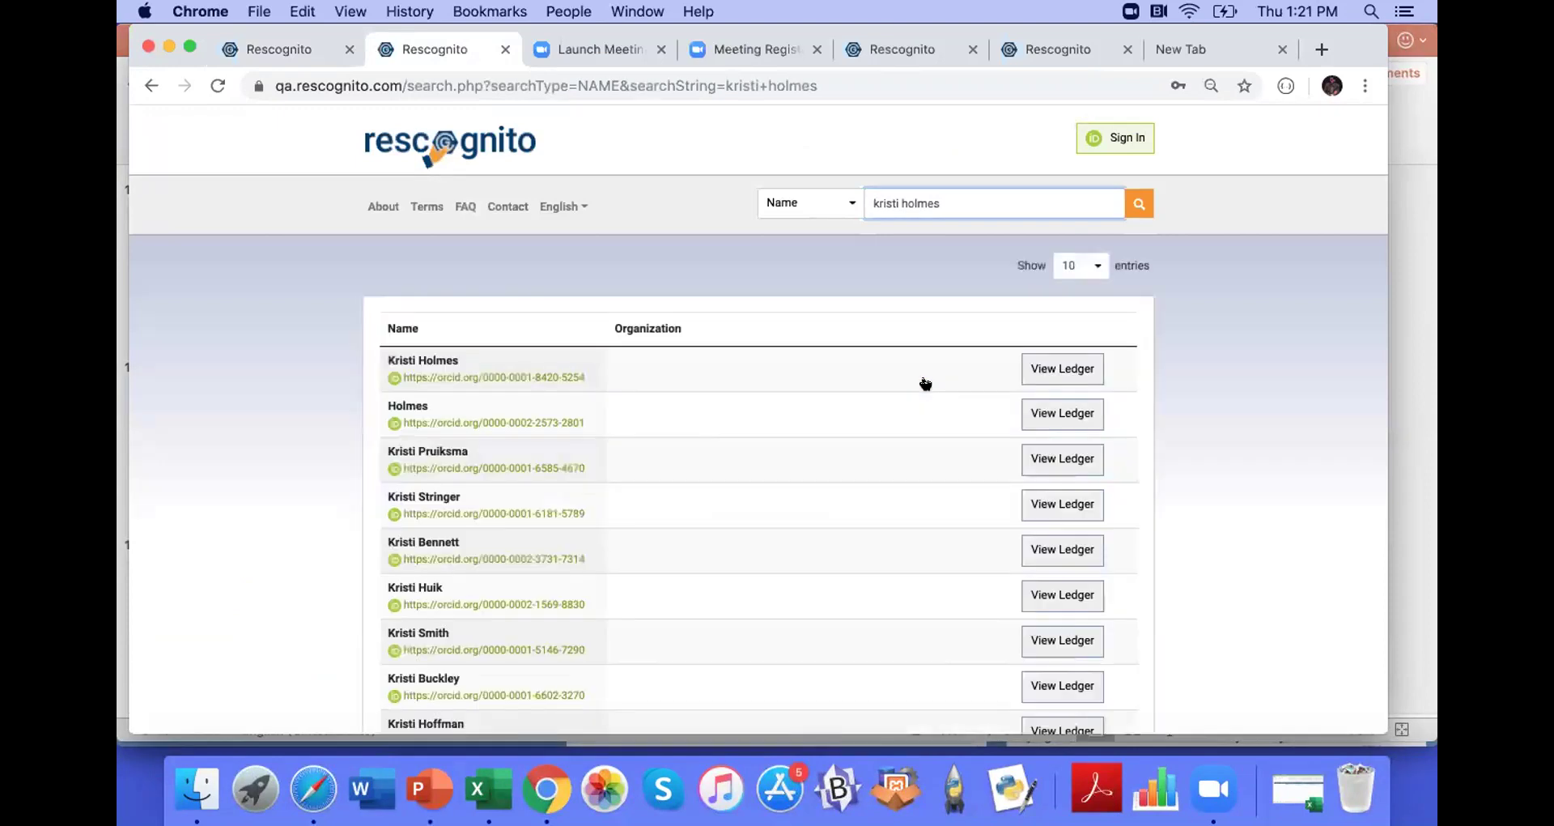
Step: Open the top result's ledger, go to page 2, and start recognizing the DigitalHub paper's contributors
left_click(1057, 371)
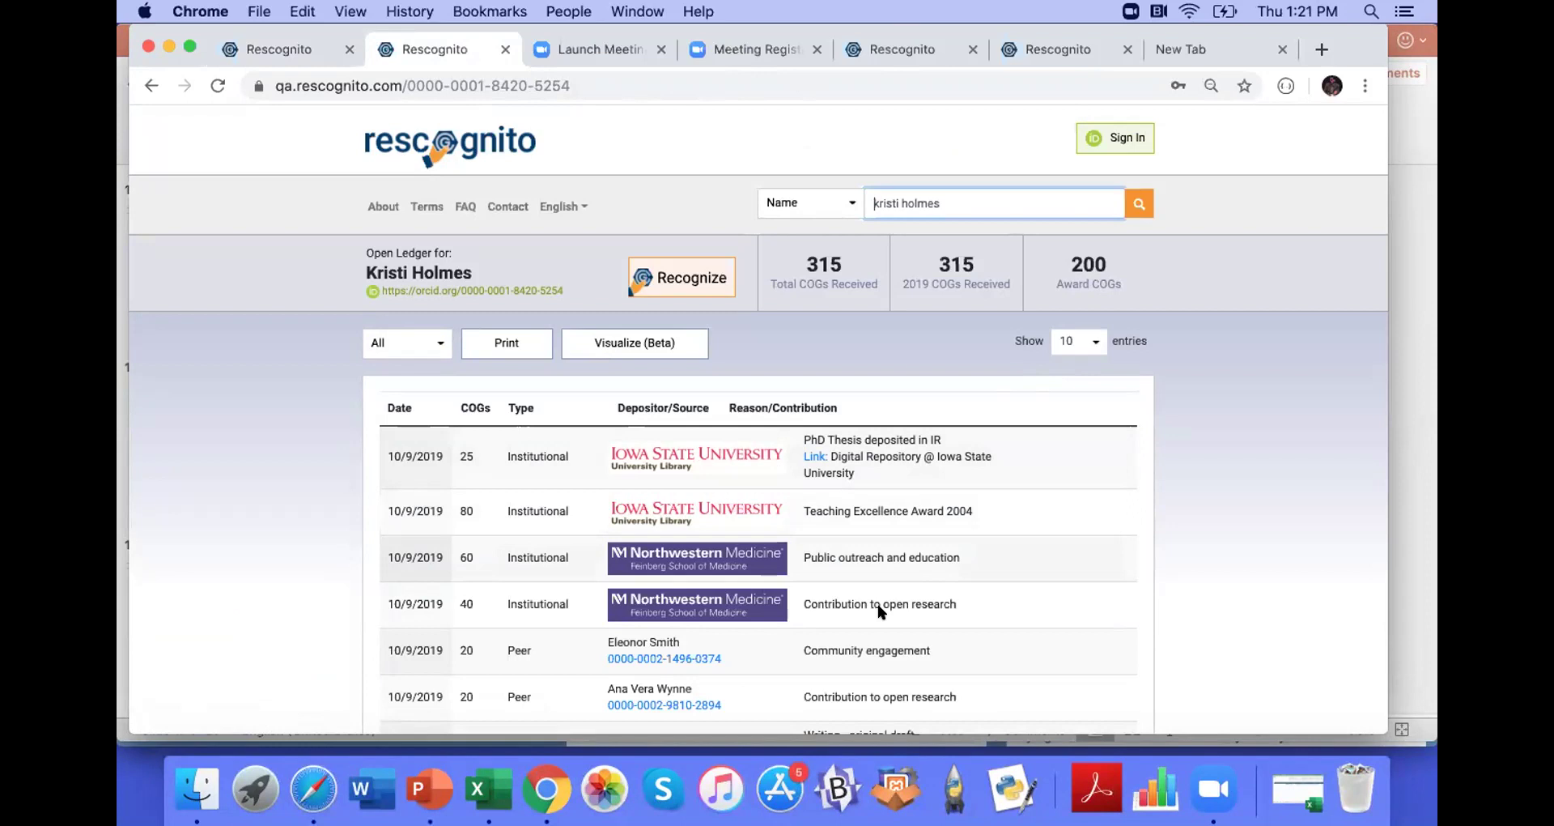
scroll(869, 616, "down", 3)
scroll(869, 617, "down", 8)
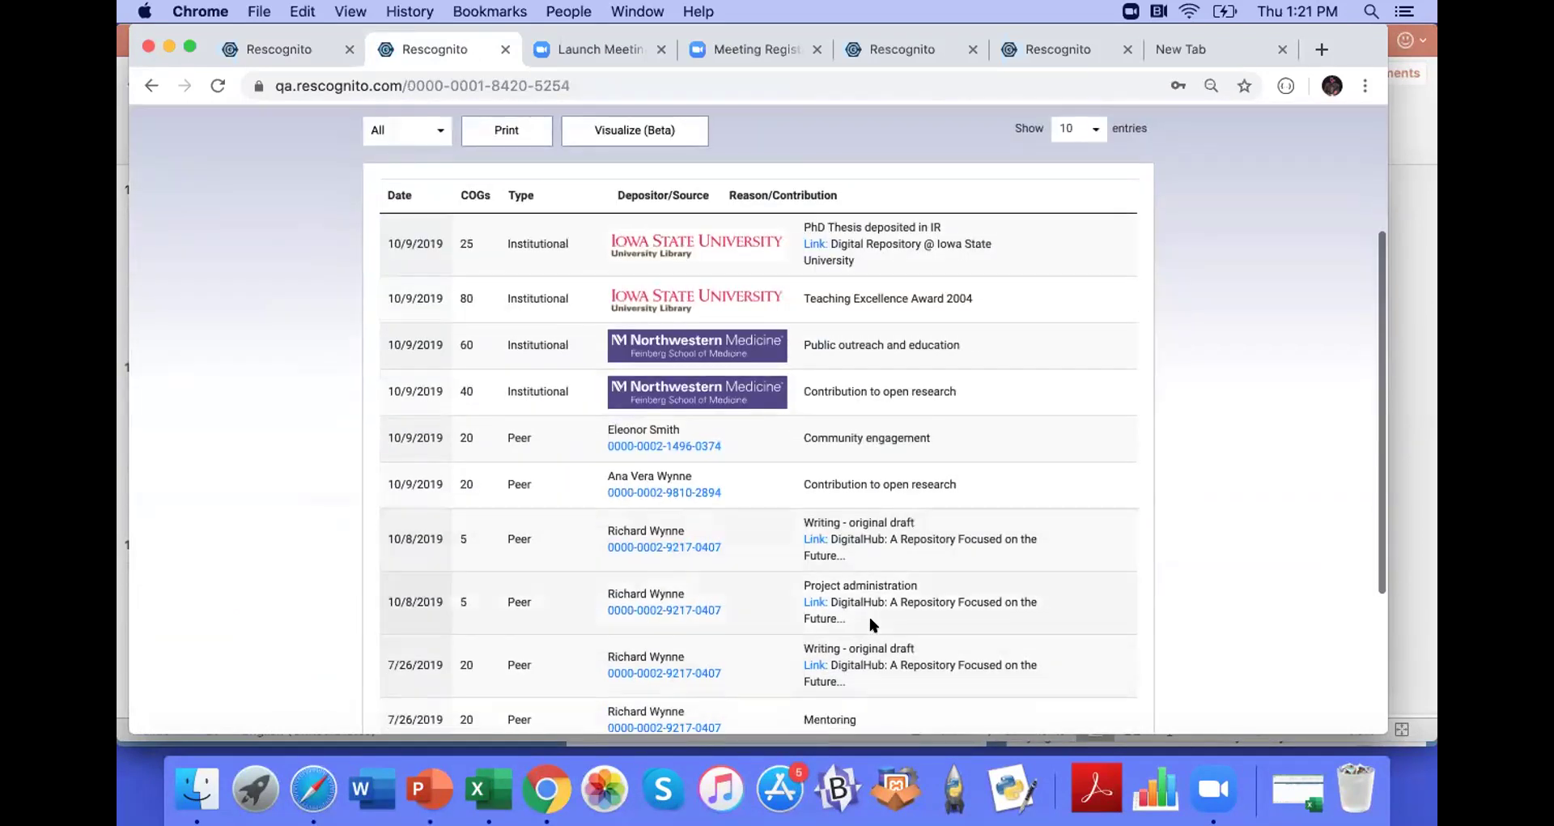
scroll(870, 623, "down", 2)
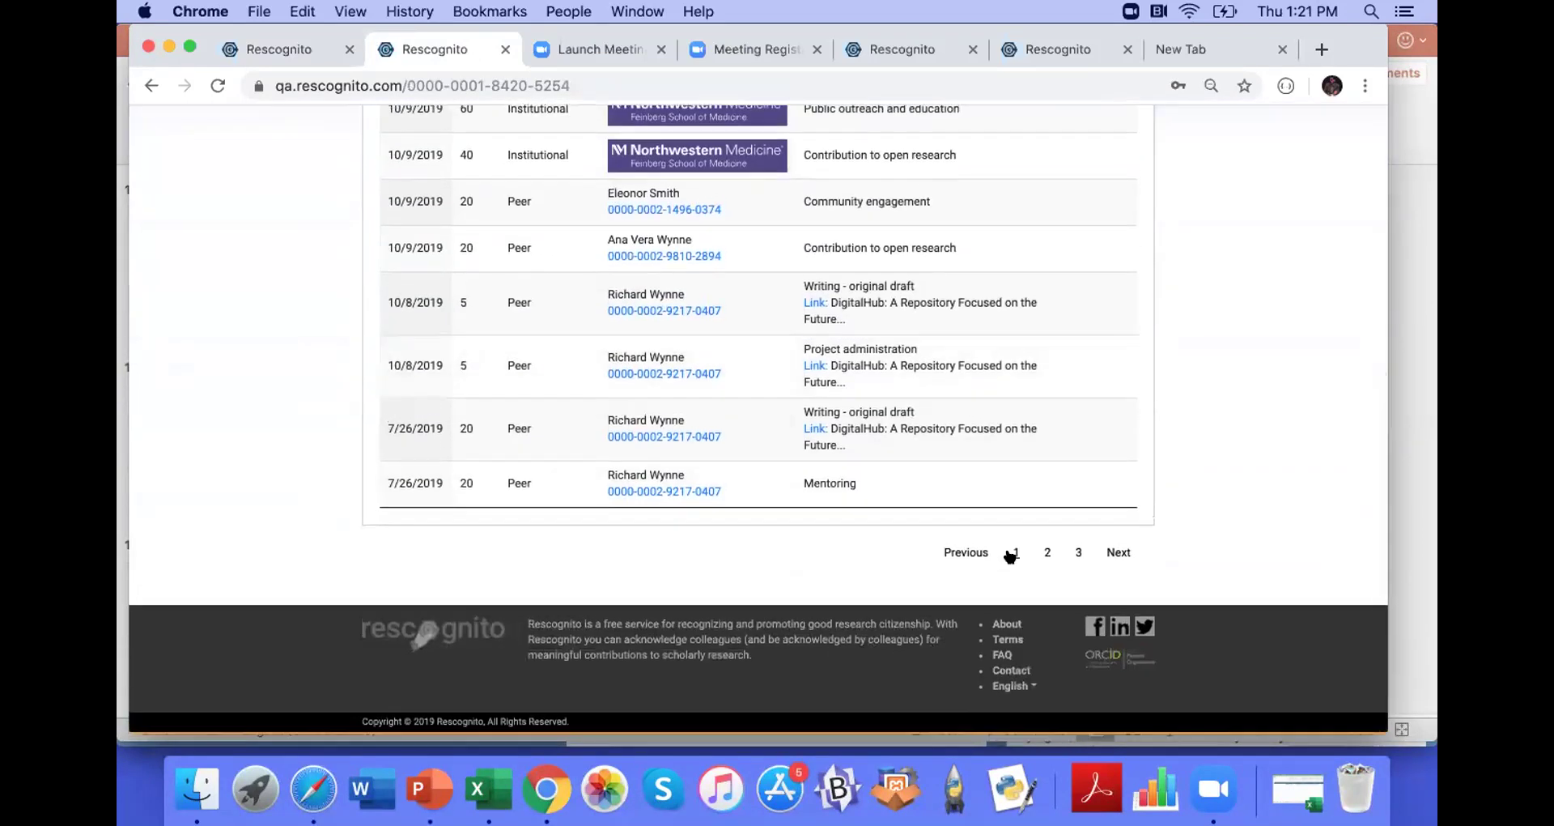
left_click(1042, 554)
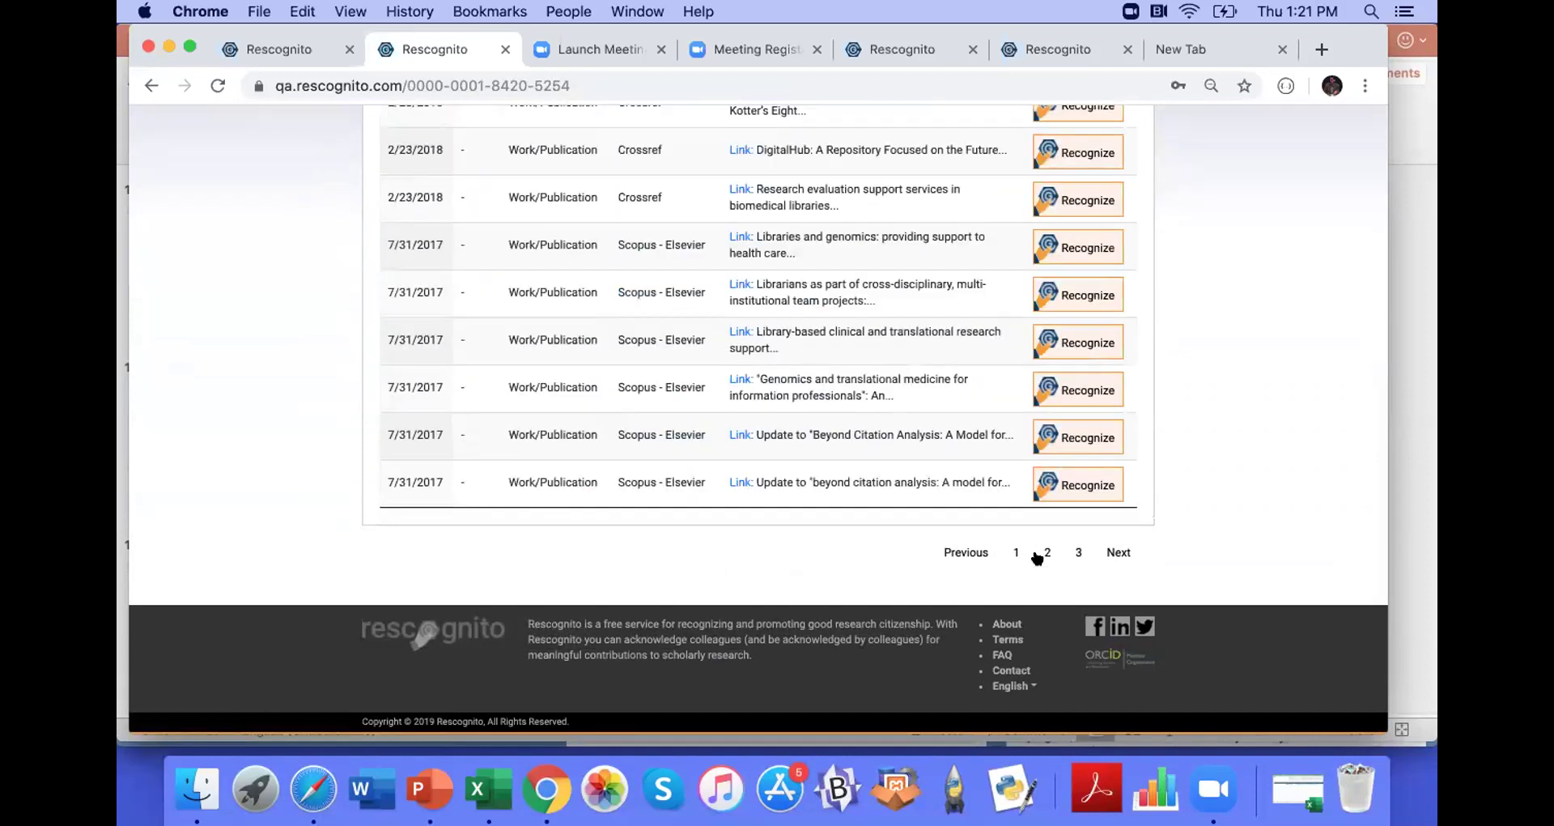
scroll(946, 421, "up", 2)
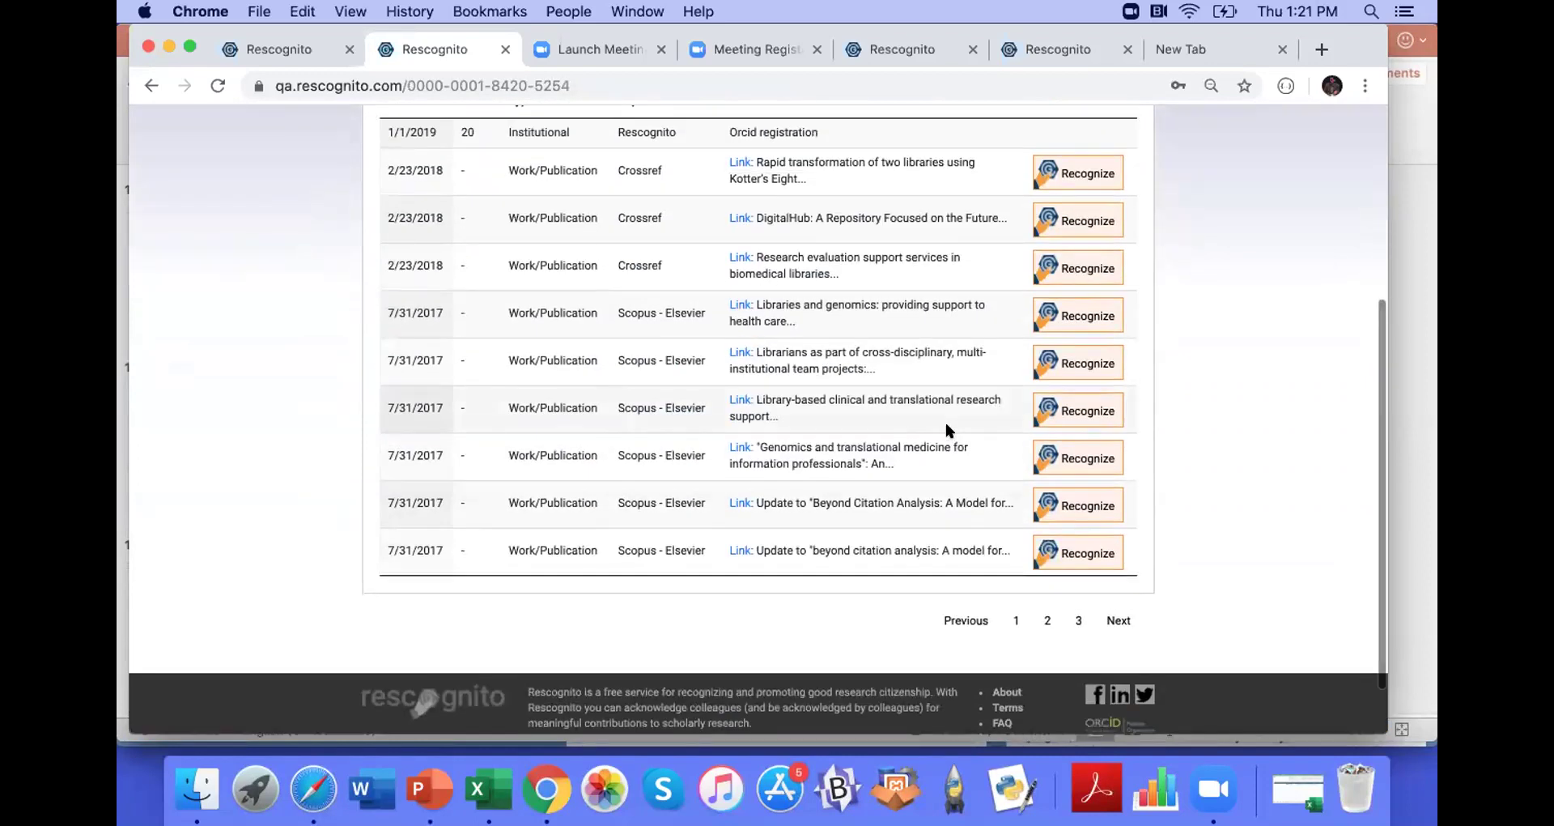
scroll(944, 419, "up", 2)
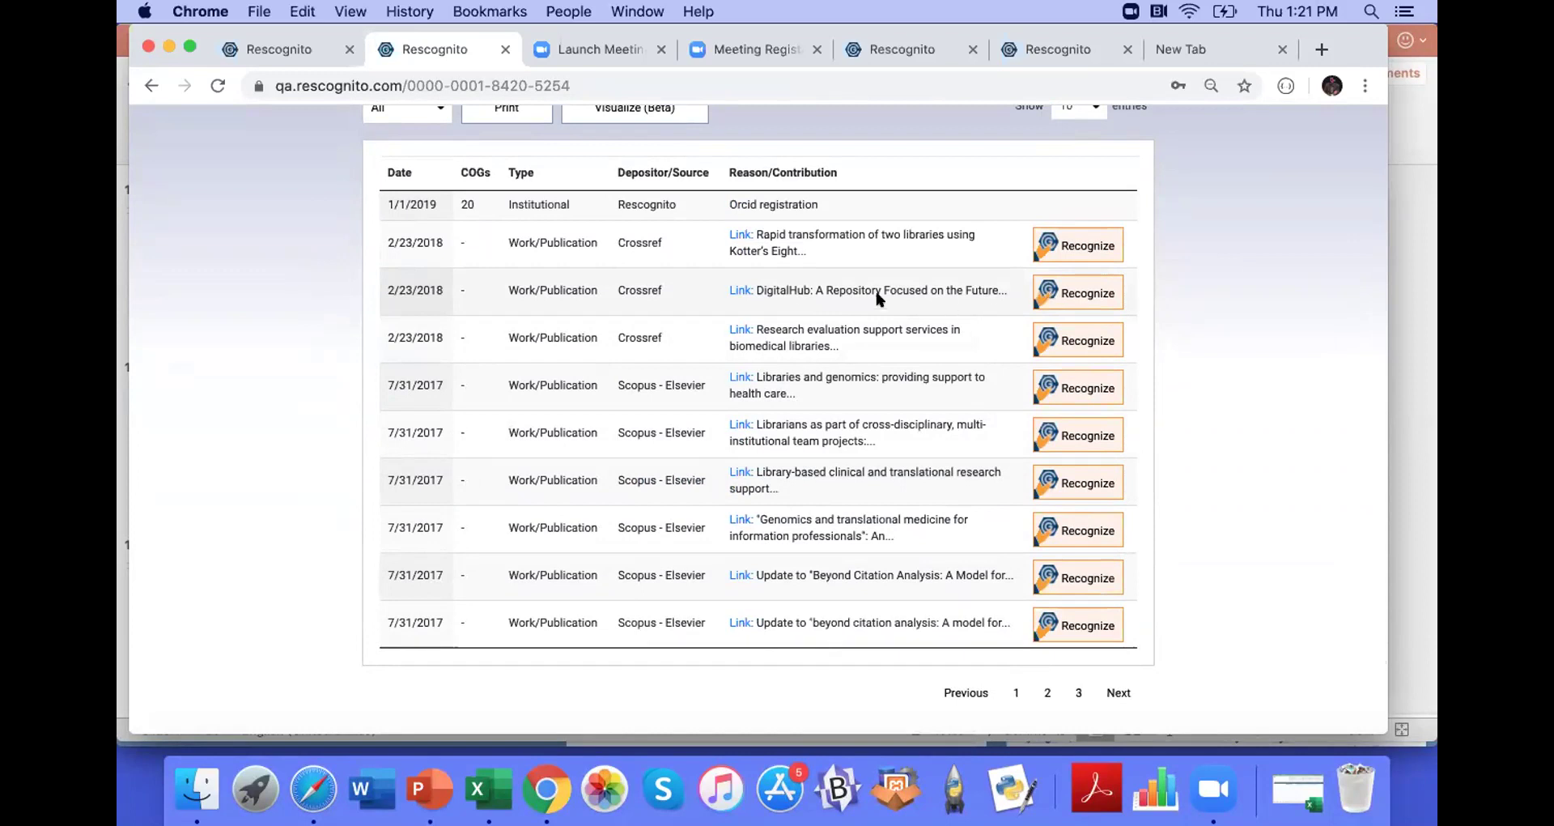
left_click(1054, 295)
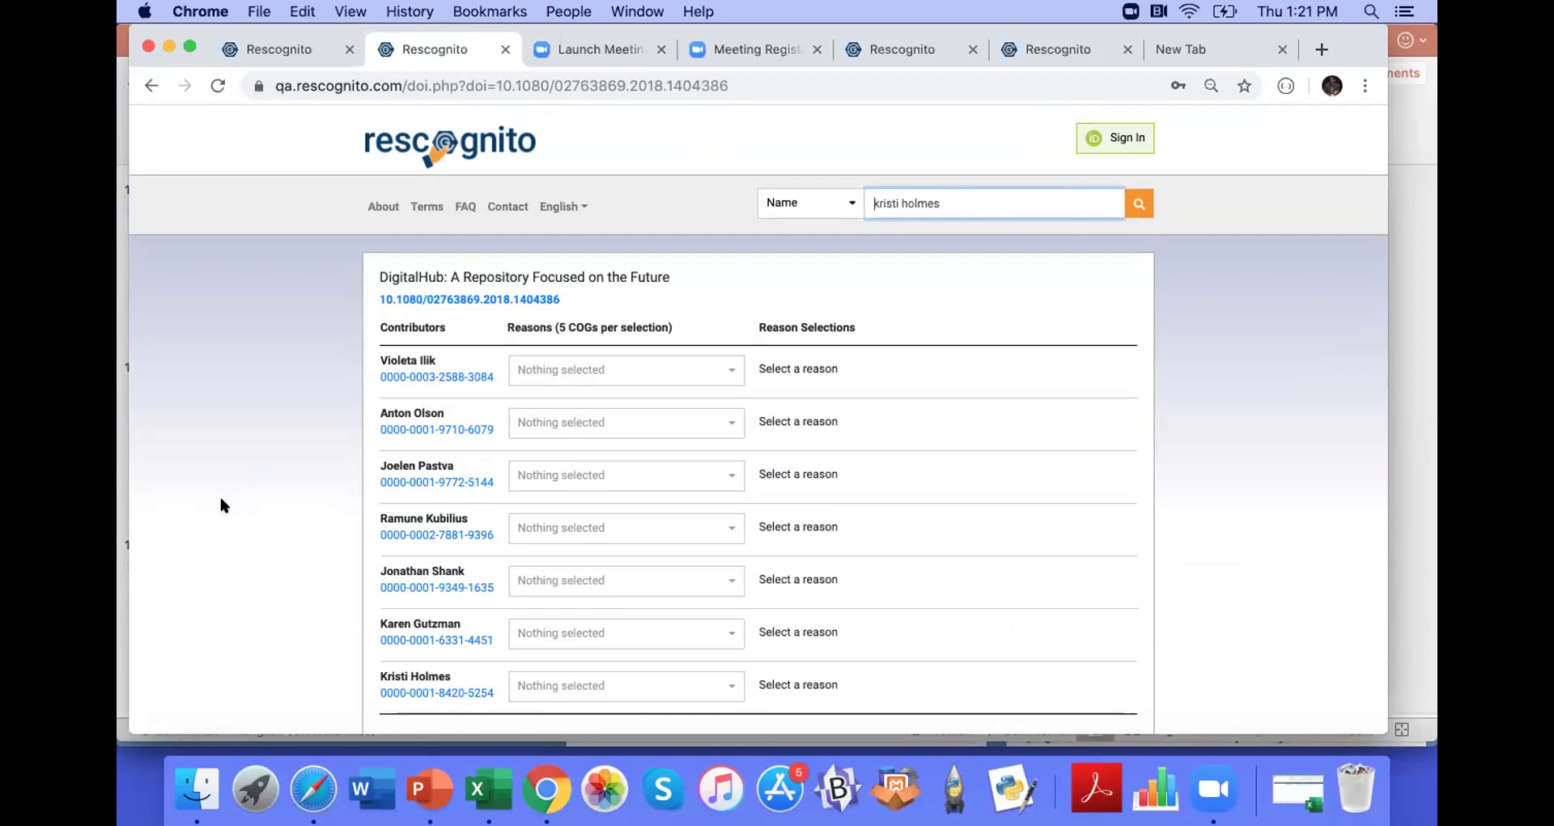
Step: Give the last contributor the reasons Writing - original draft and Supervision
scroll(221, 498, "down", 2)
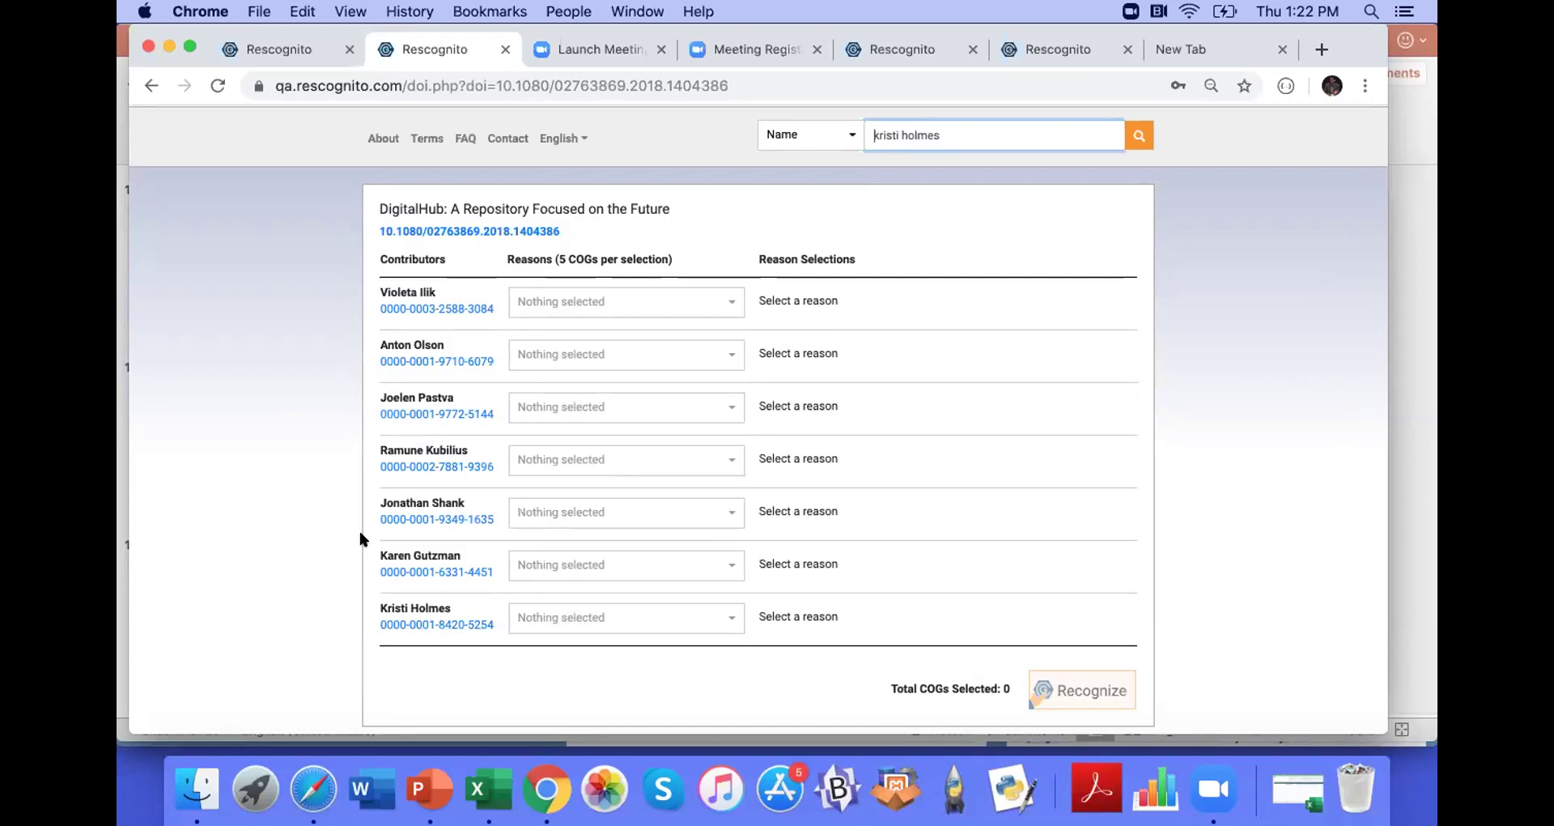
left_click(582, 621)
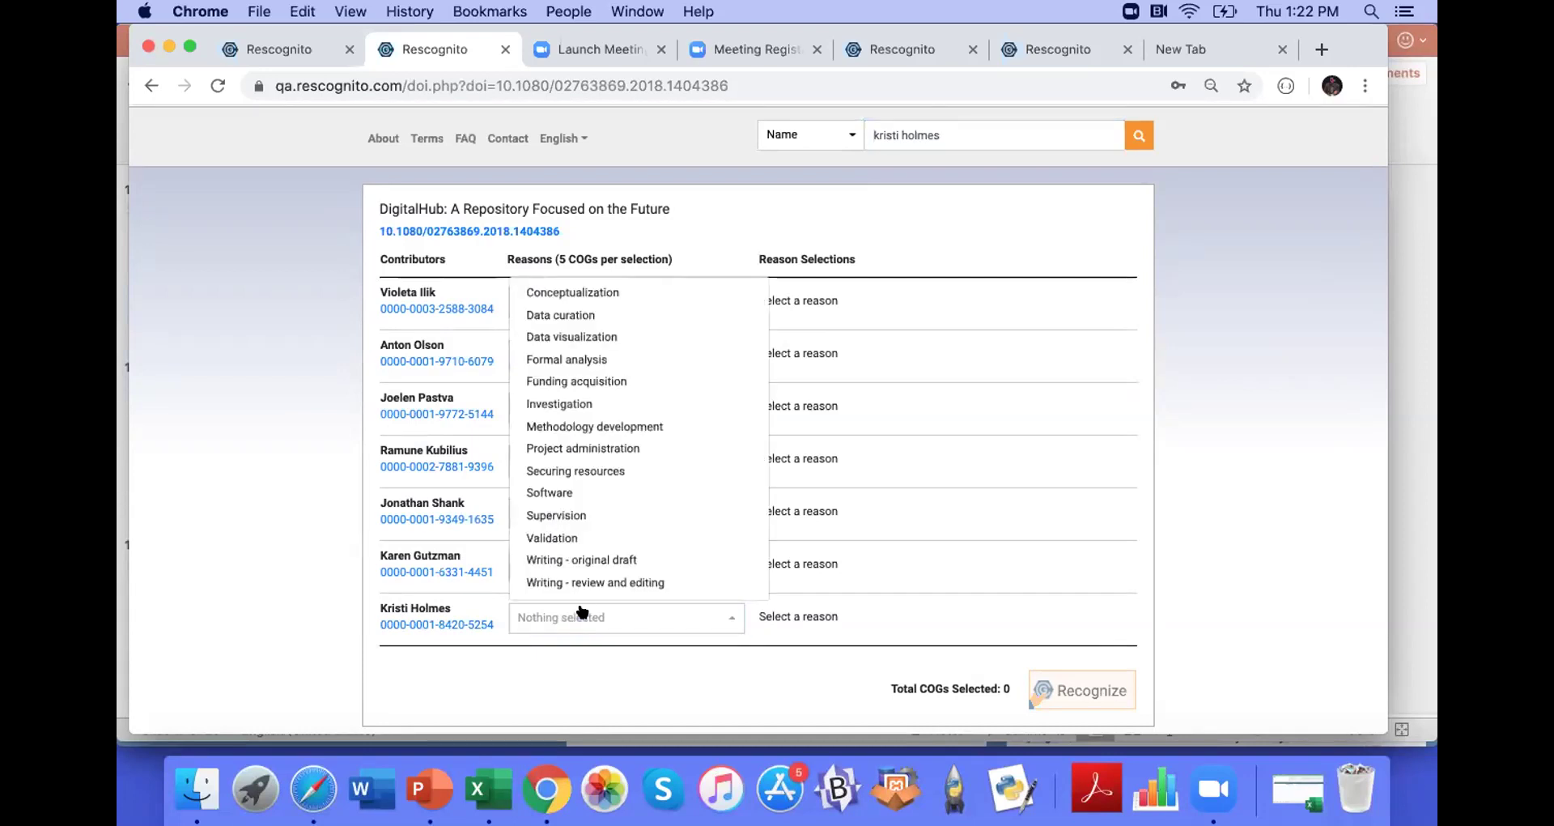
left_click(584, 559)
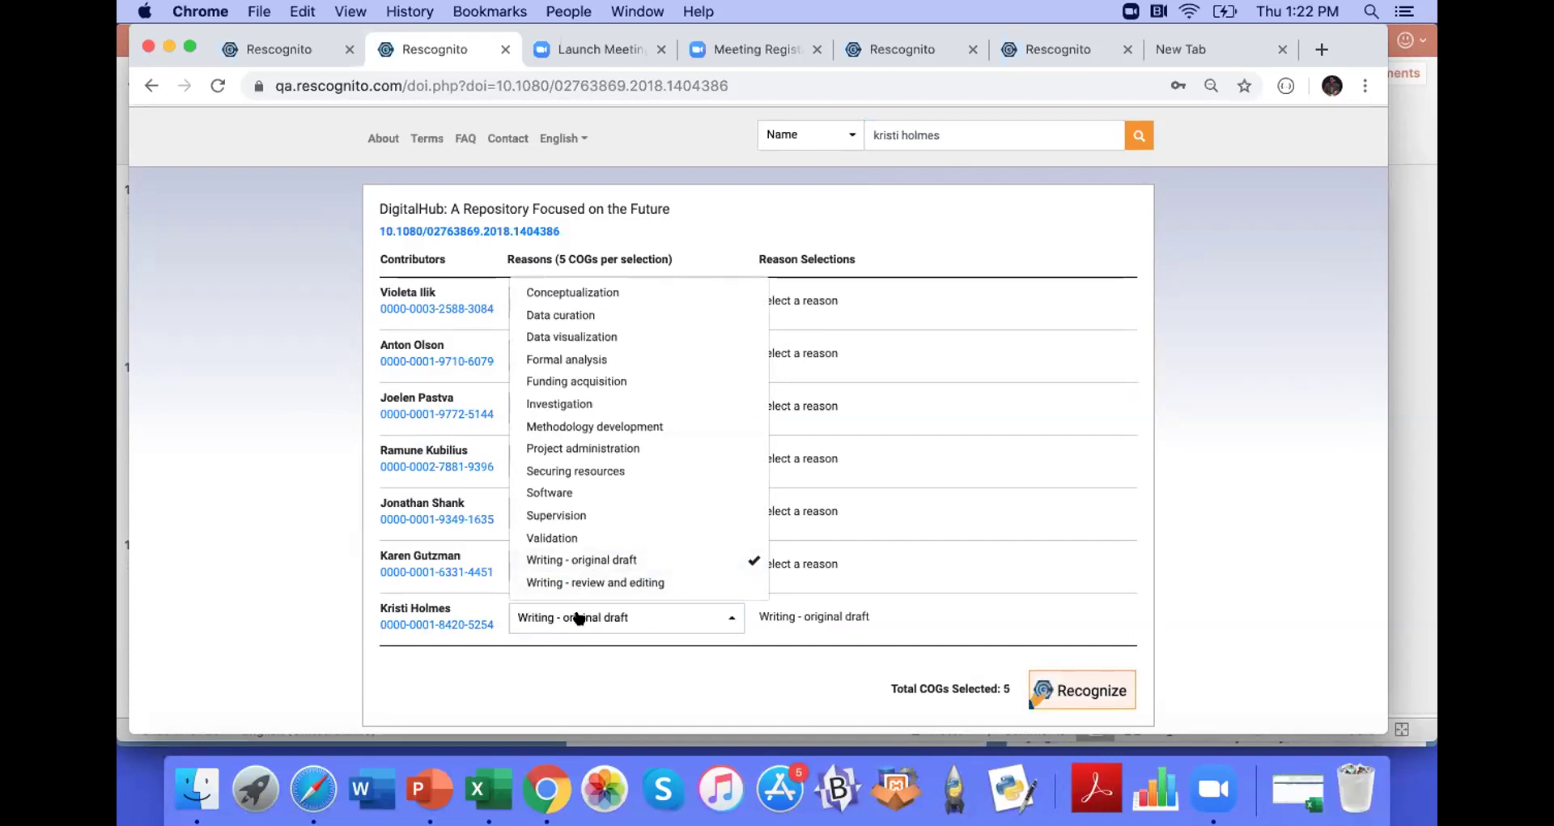
left_click(579, 518)
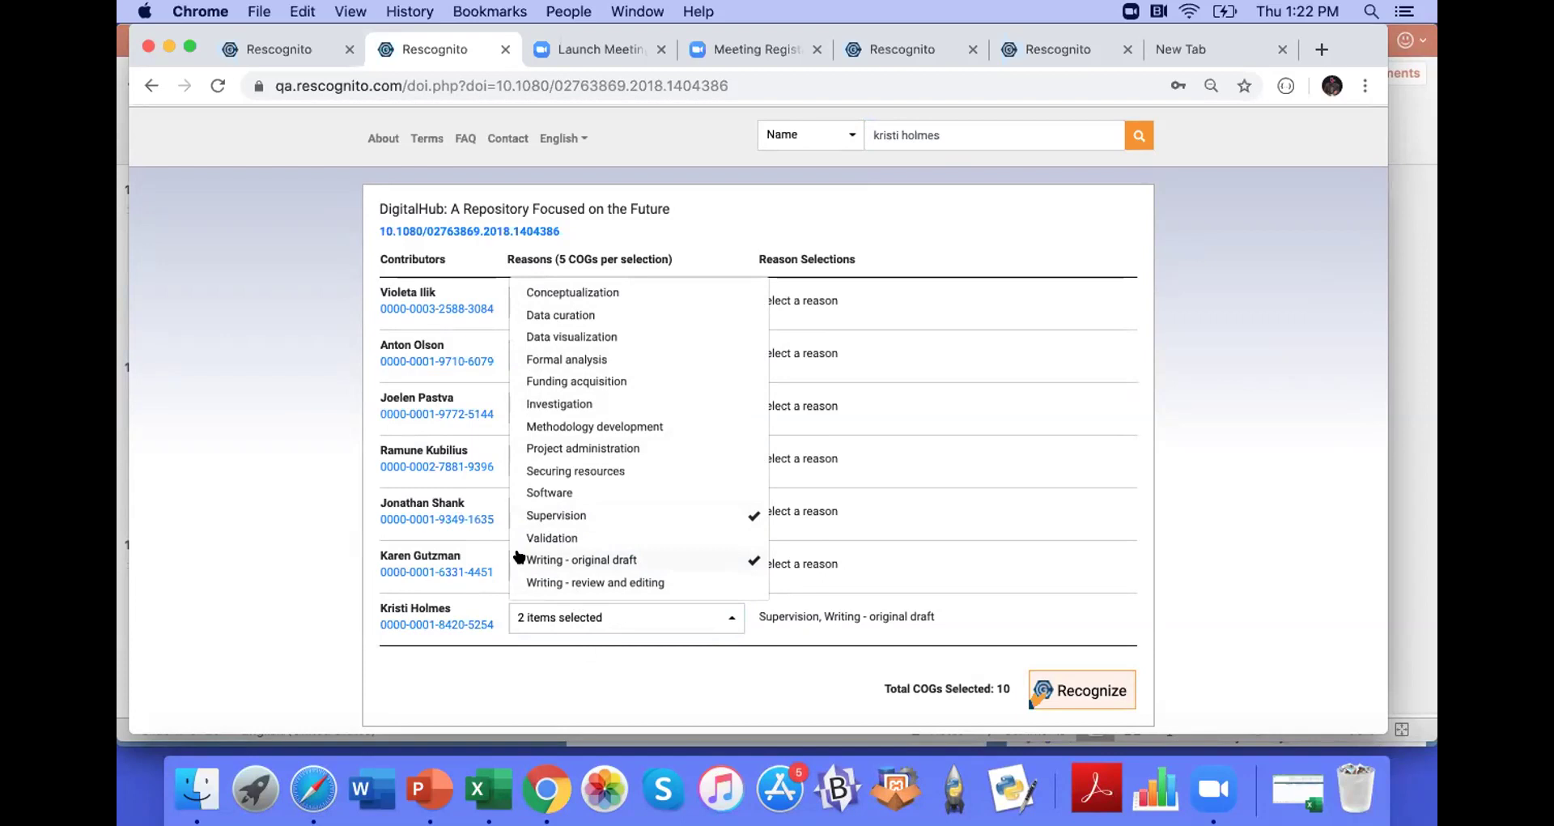
left_click(284, 517)
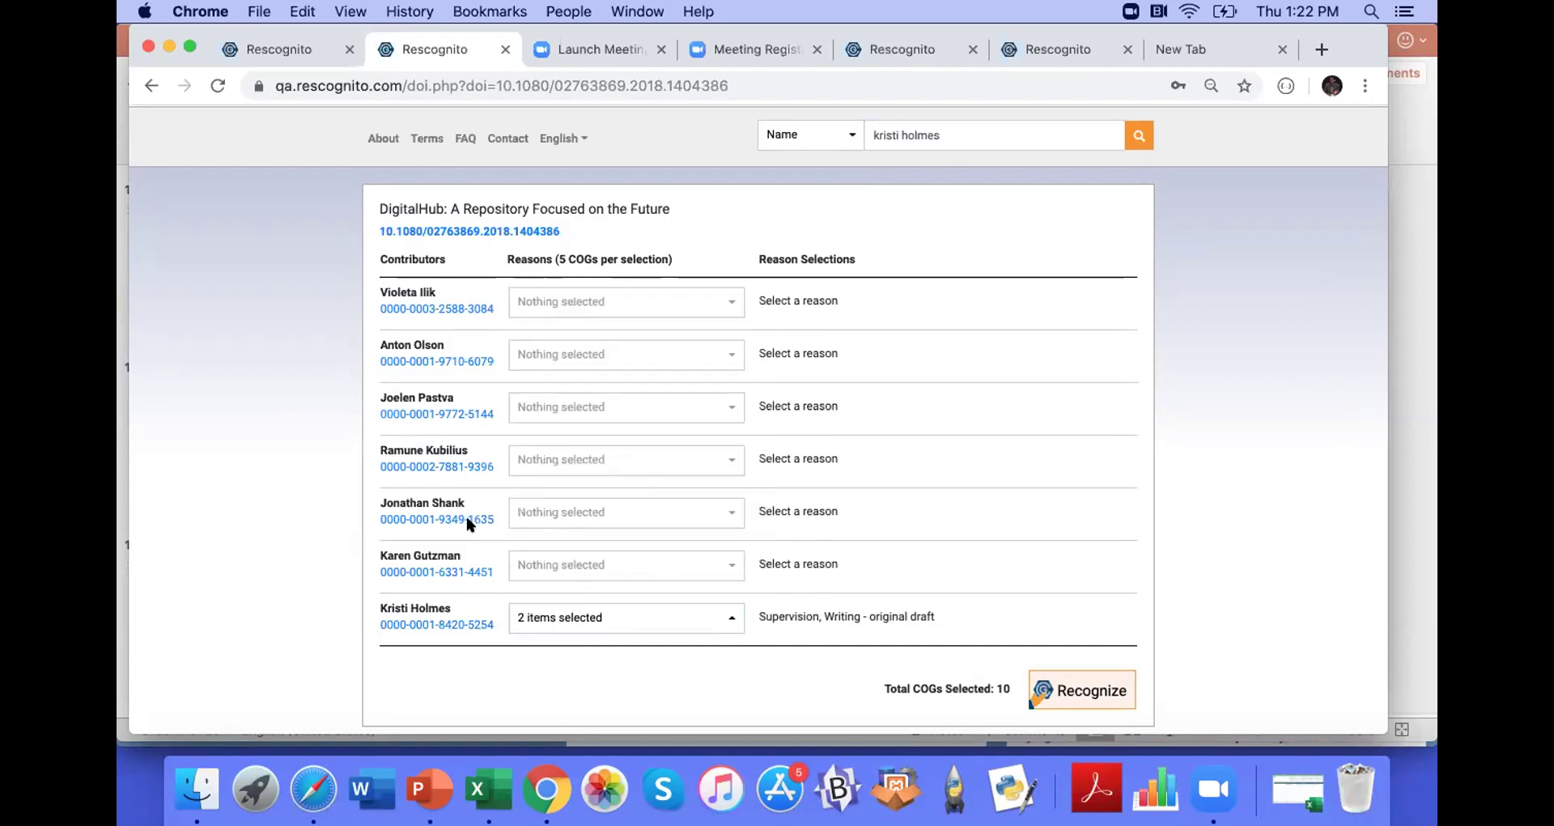
Step: Give the fourth contributor Data curation and Funding acquisition, then submit and confirm the 20-COG recognition
left_click(570, 458)
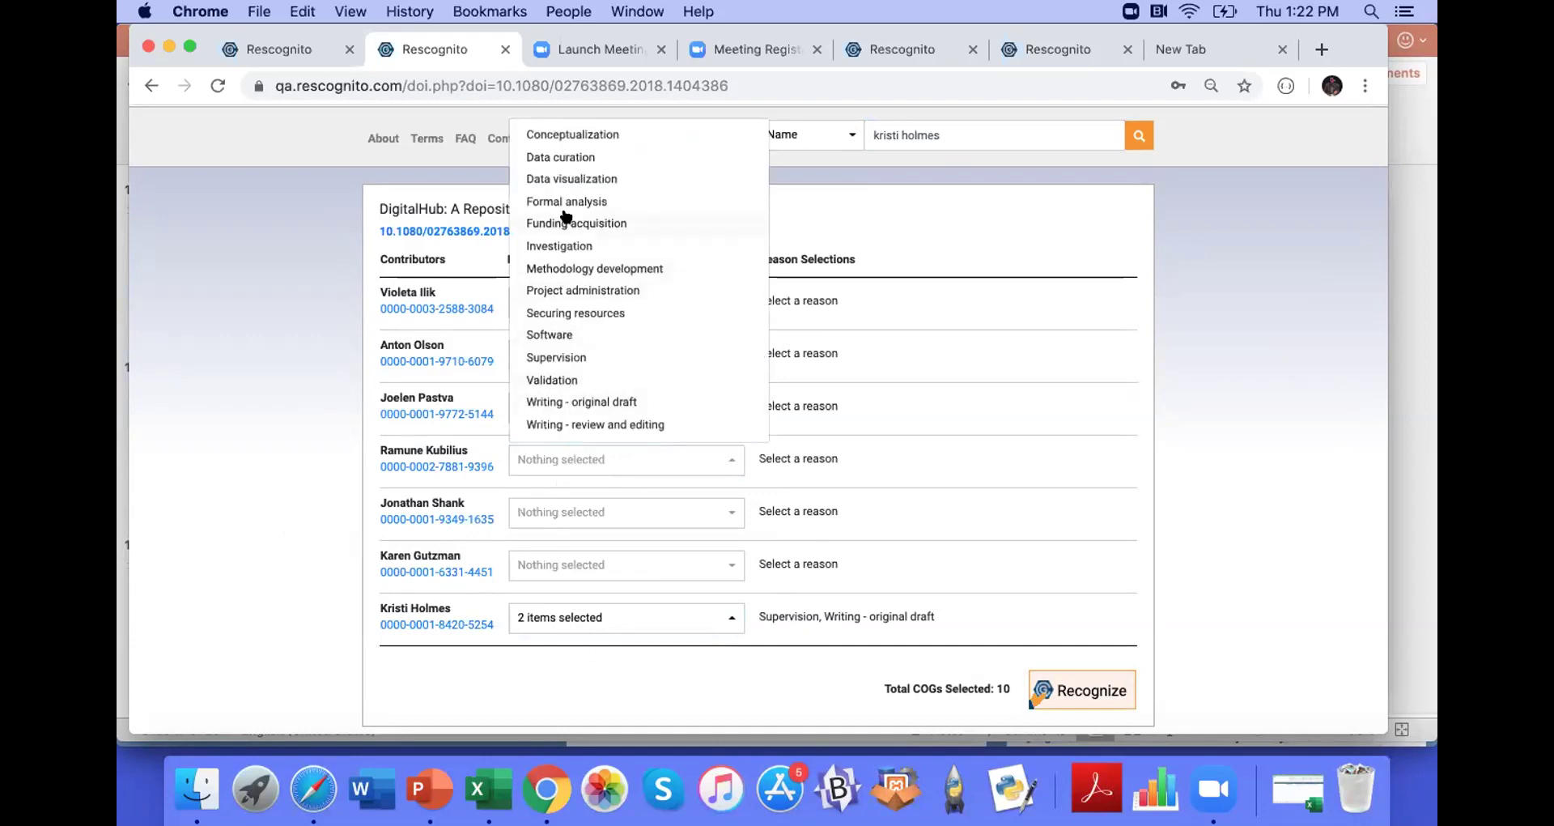
left_click(562, 157)
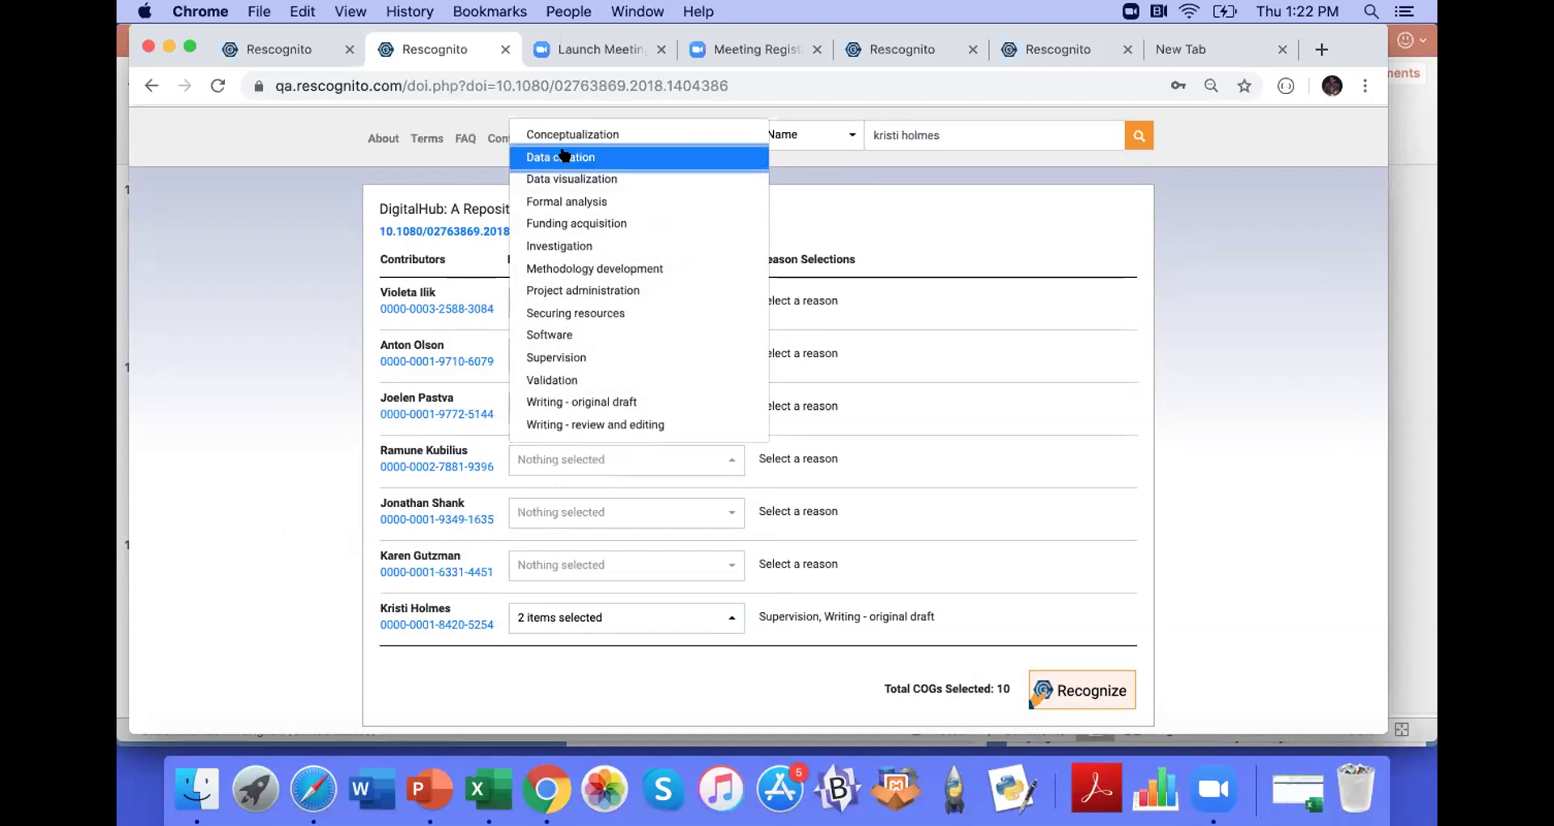
left_click(569, 224)
left_click(250, 505)
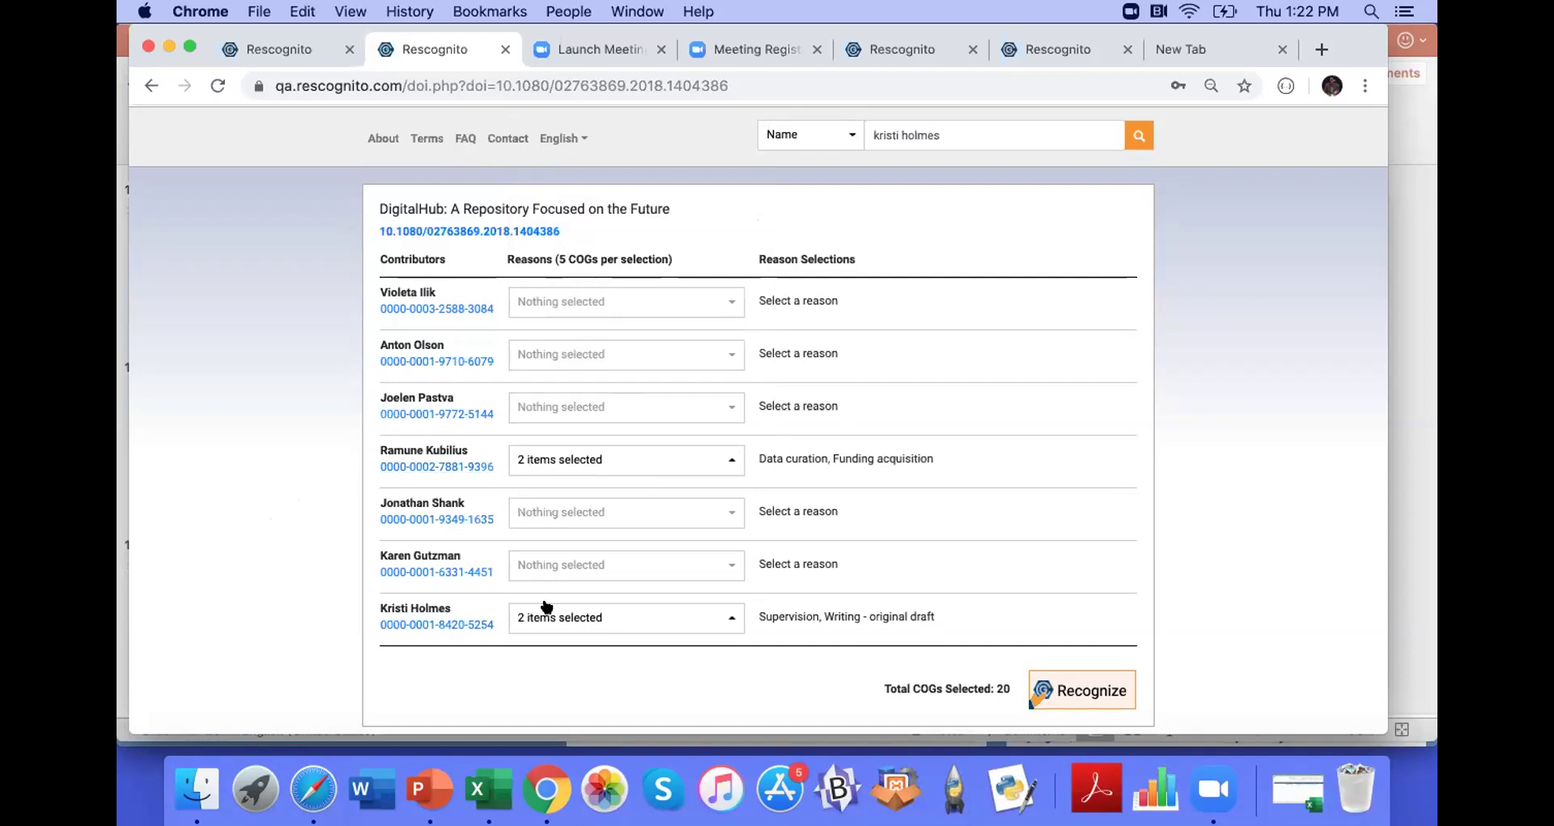
left_click(1079, 686)
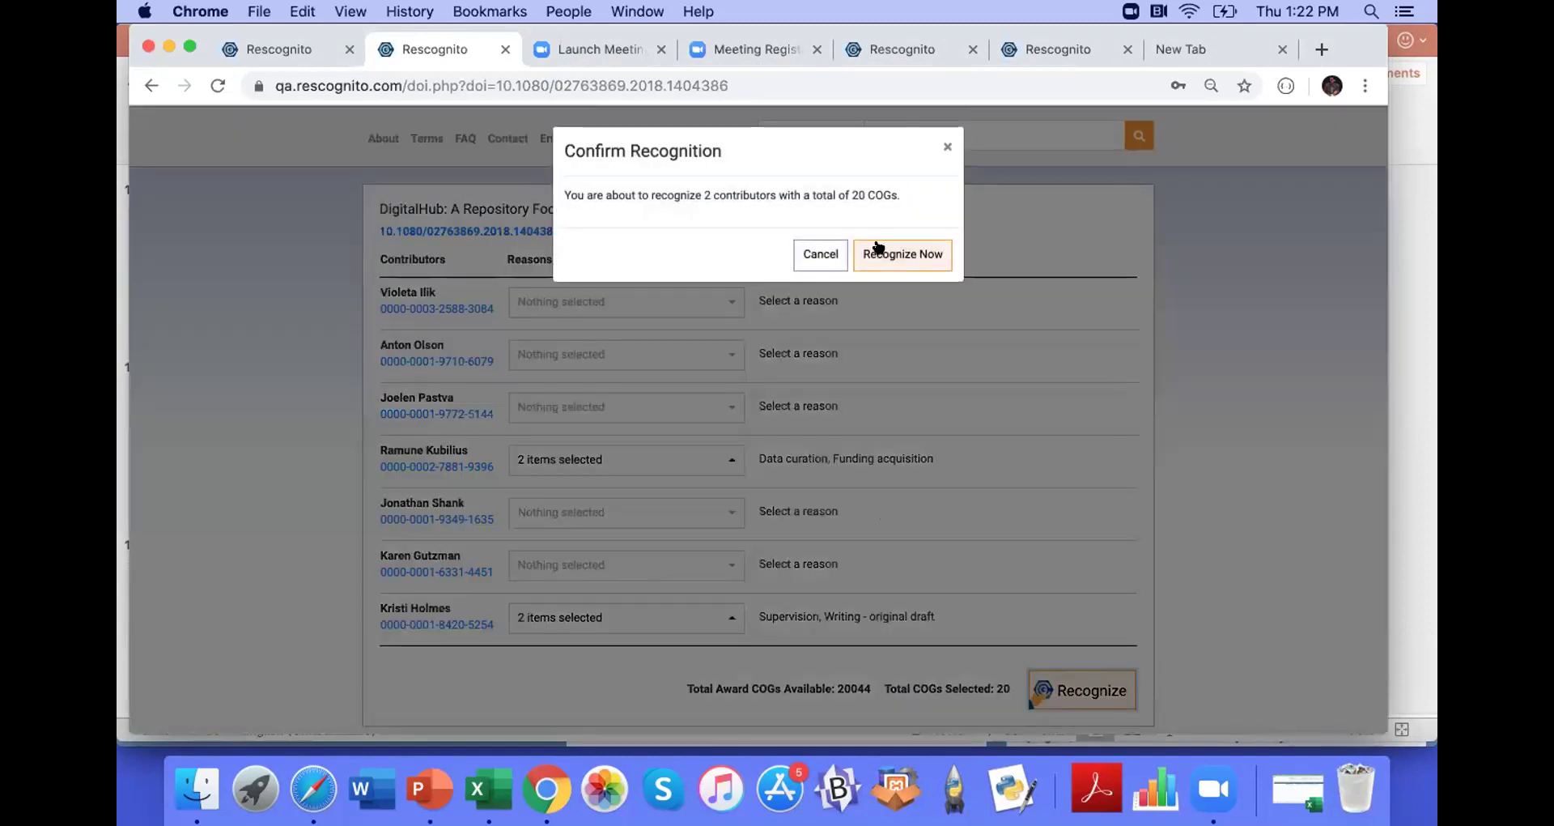
left_click(878, 248)
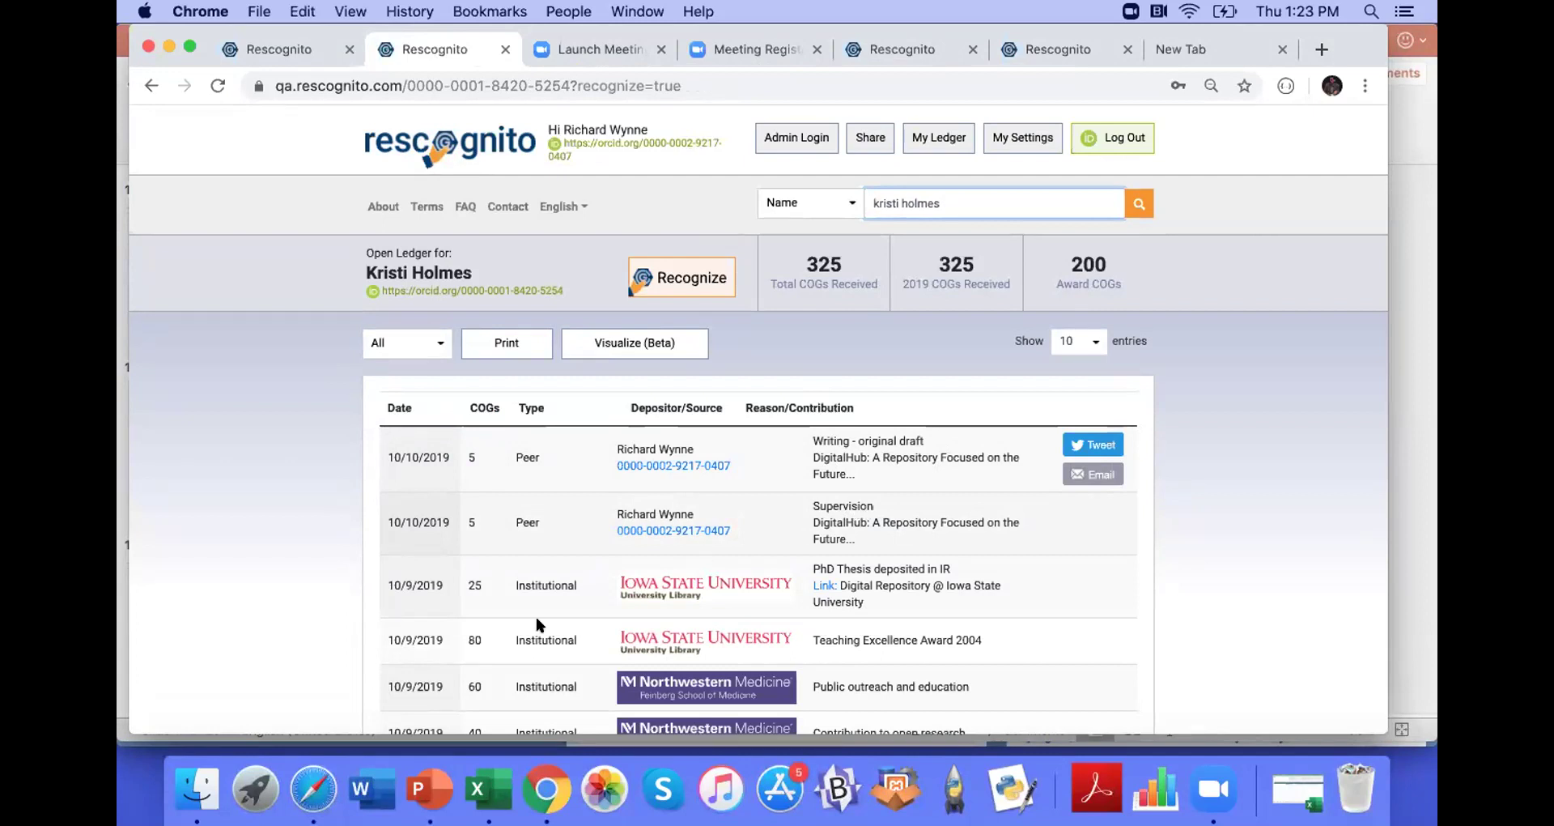
Step: Review the IR Deposit and University Prize rows' reason terms, rubrics, links and COGs in the Excel import sheet
left_click(486, 769)
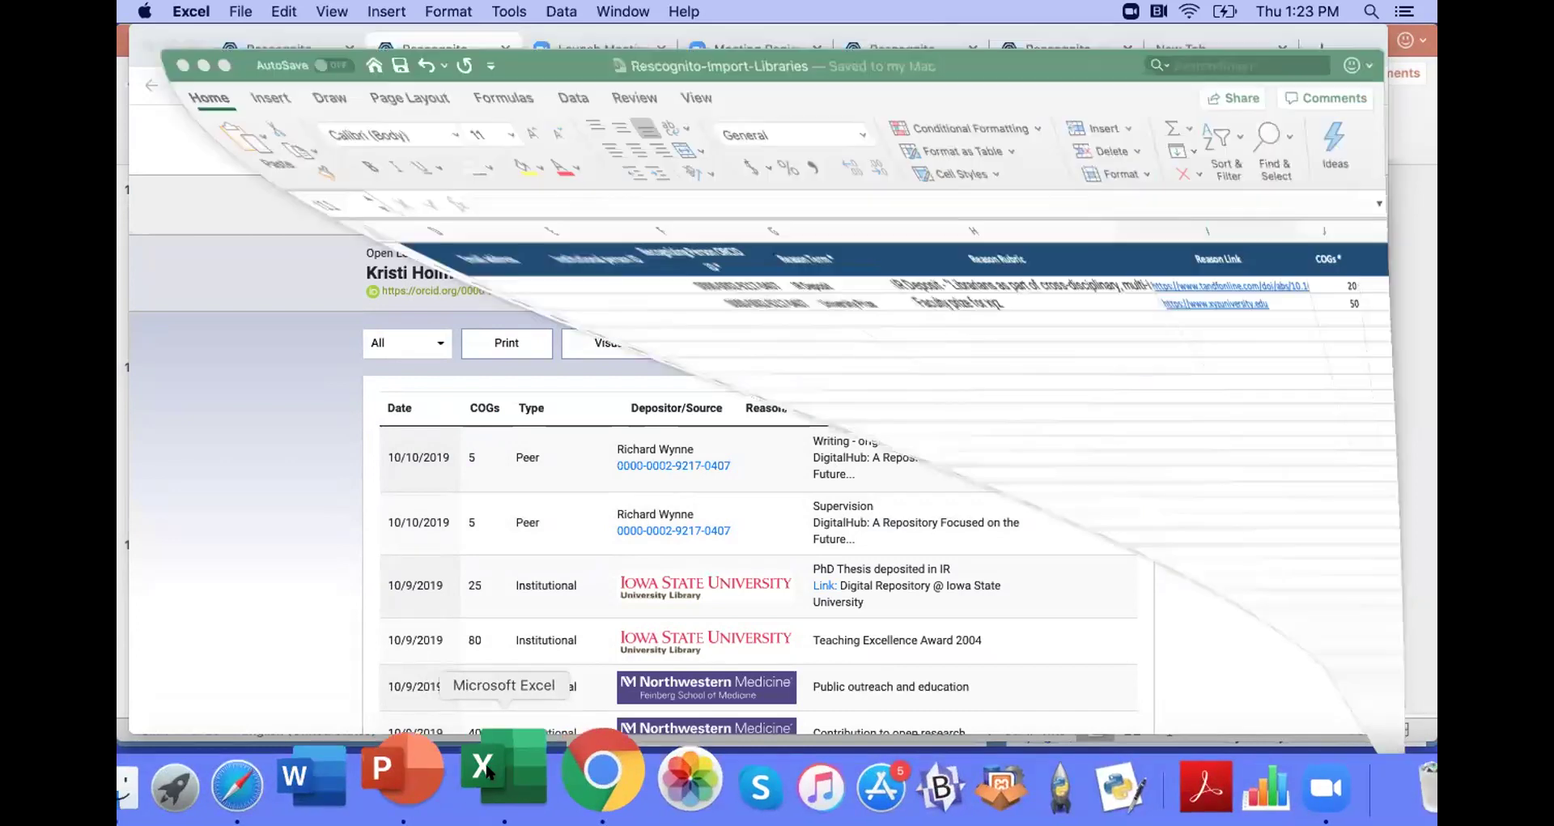
scroll(476, 468, "left", 3)
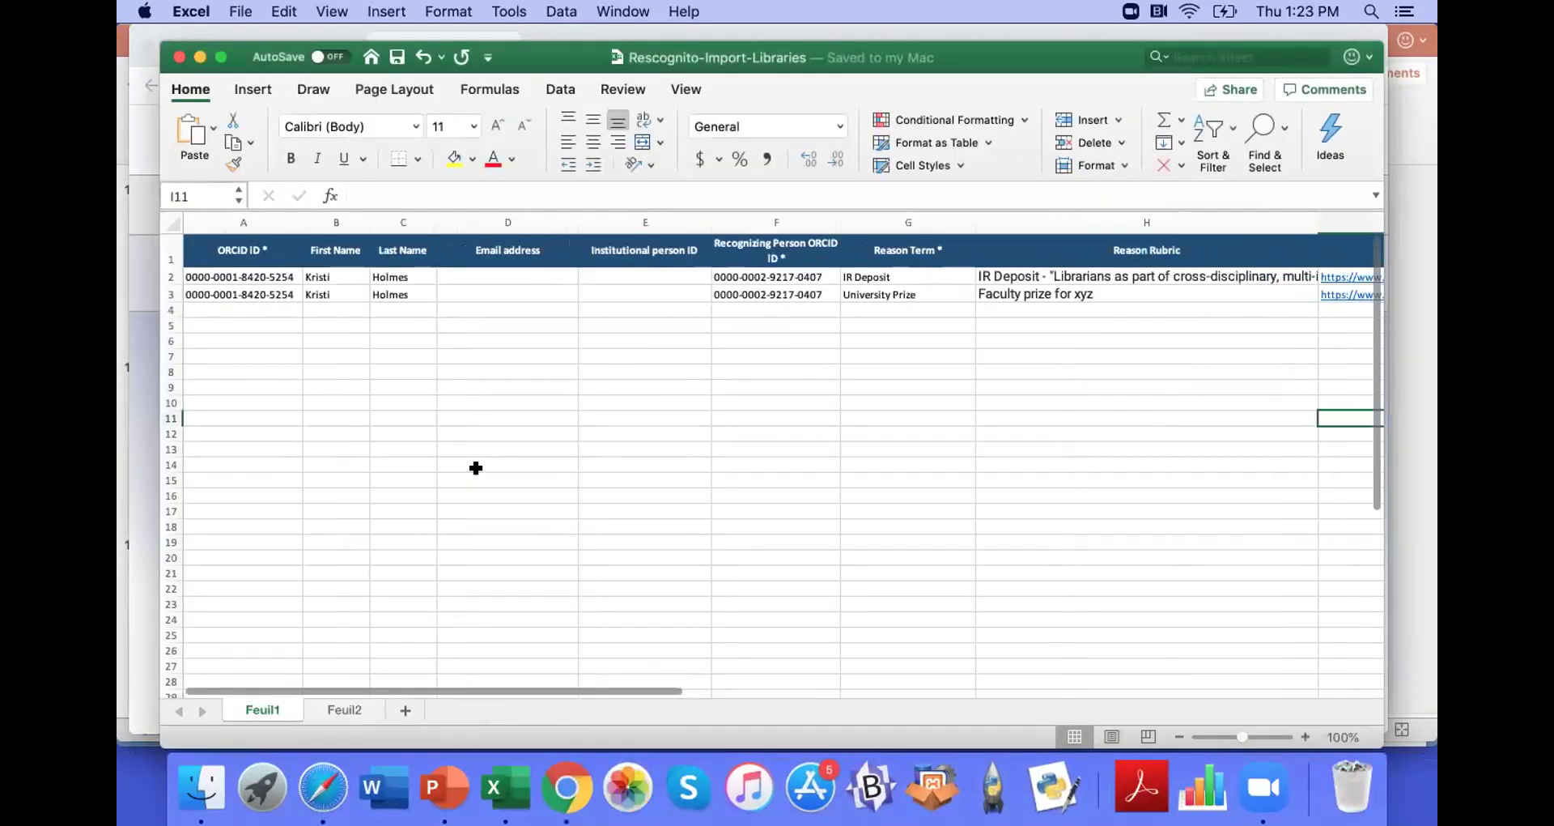
scroll(475, 466, "down", 1)
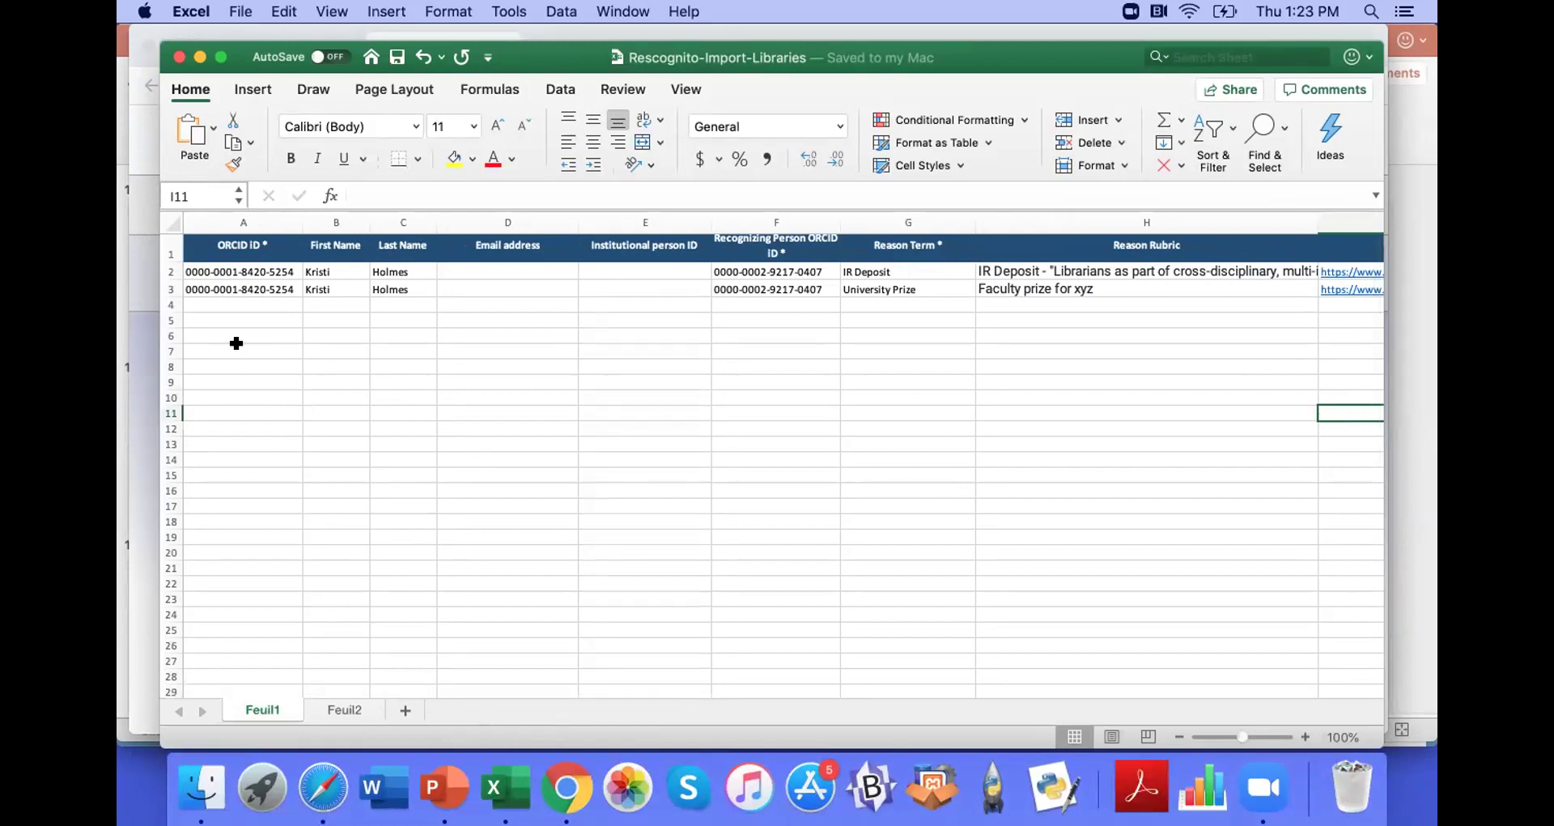
left_click(239, 266)
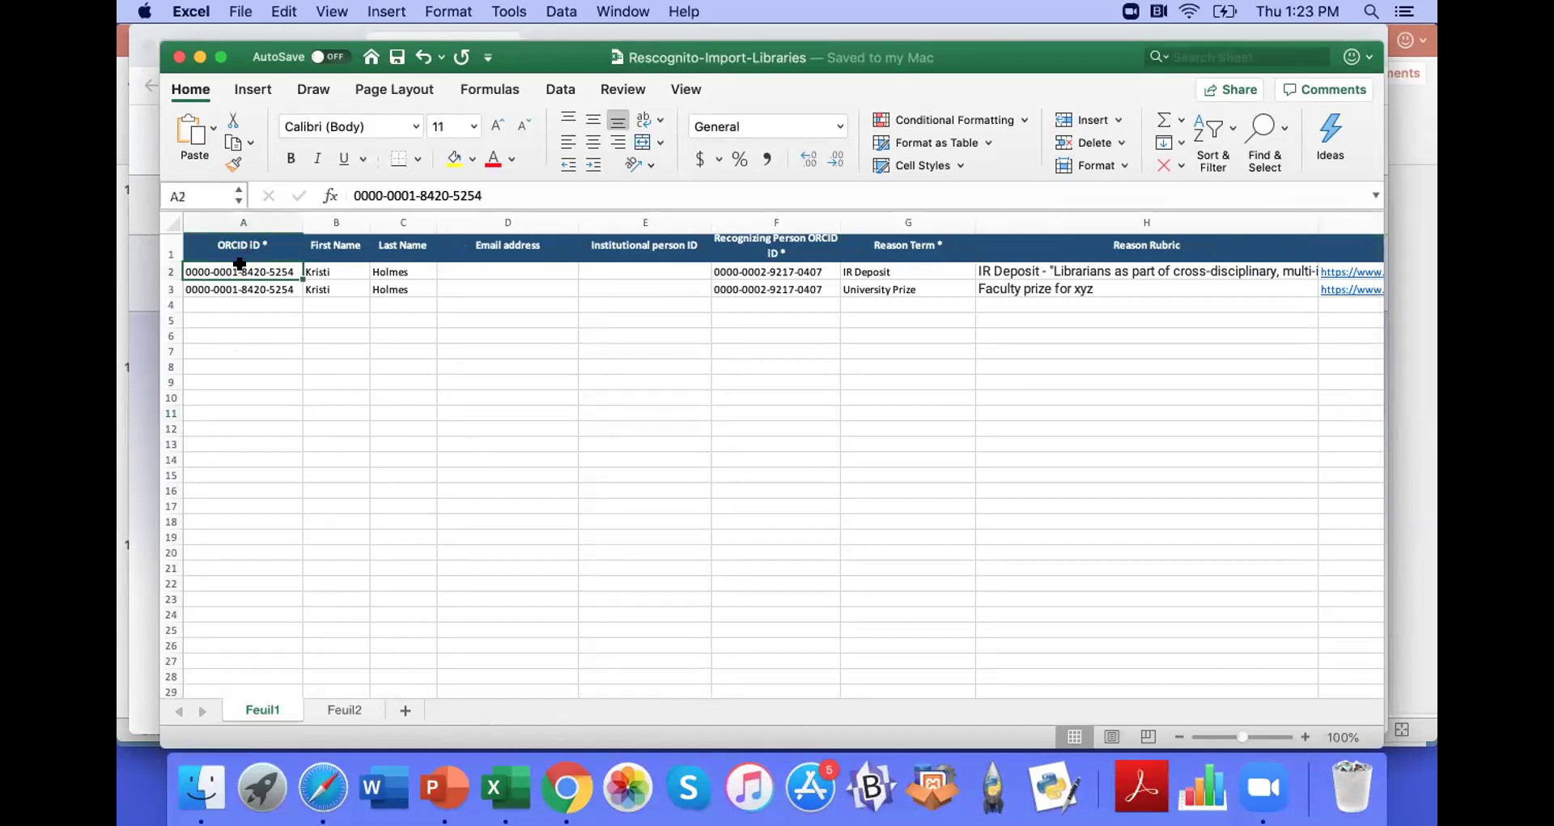
key("Down")
key("Right")
key("Right")
key("Right")
key("Right")
key("Right")
key("Right")
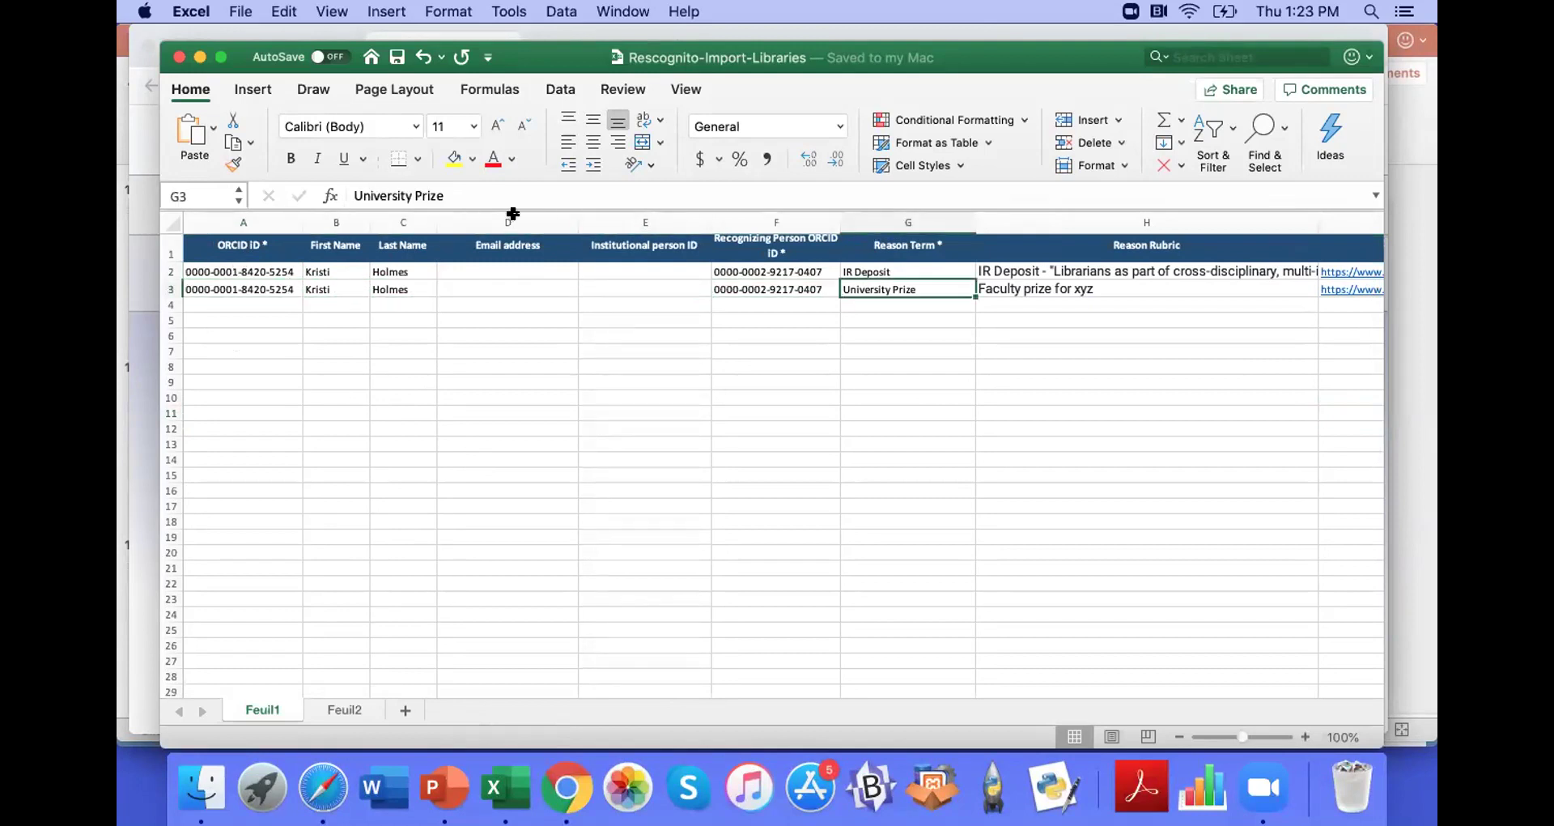
left_click(906, 266)
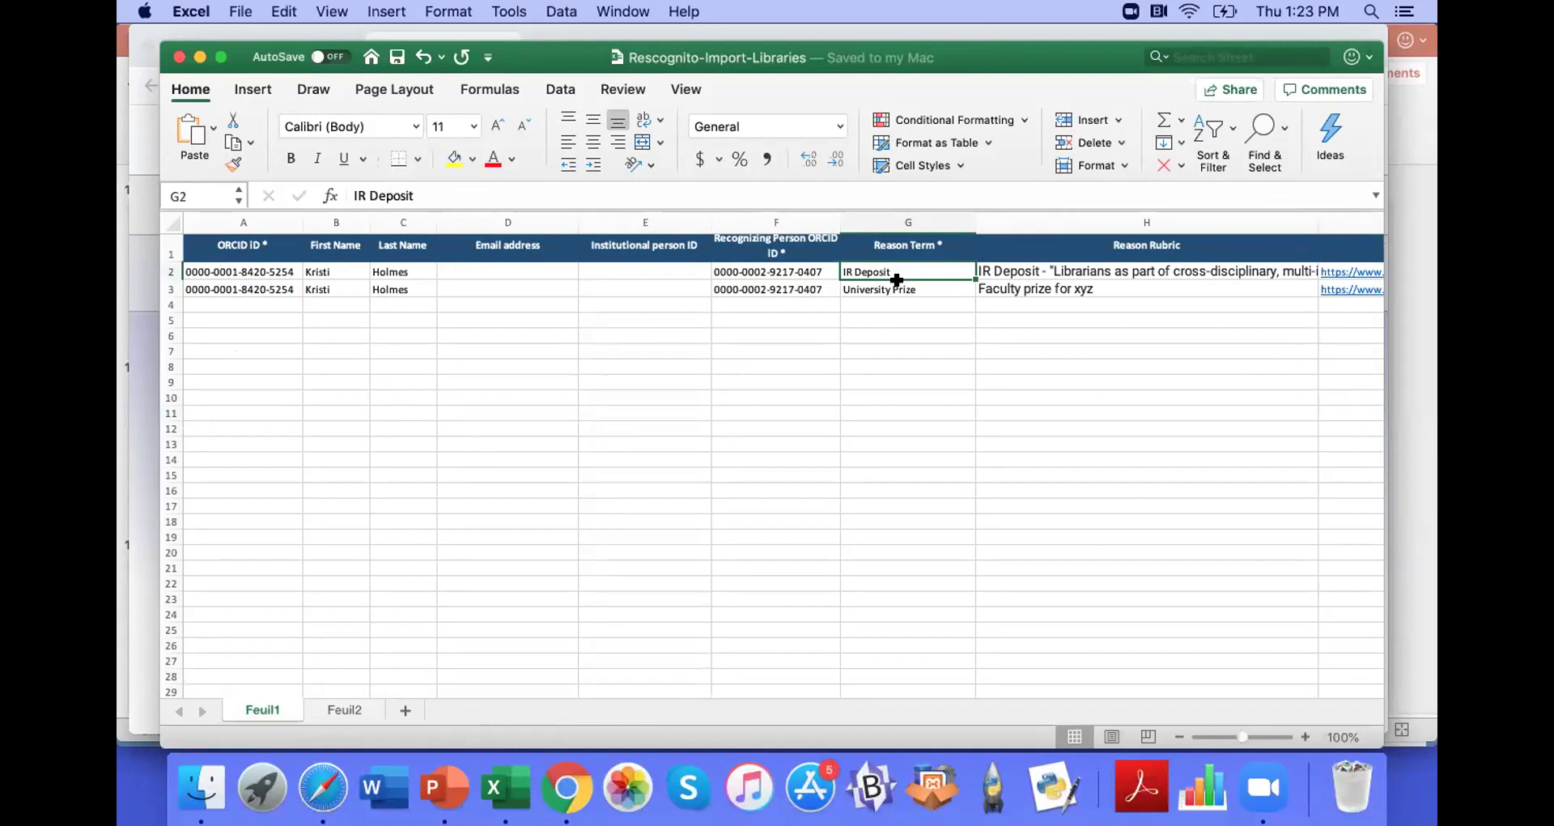
left_click(894, 285)
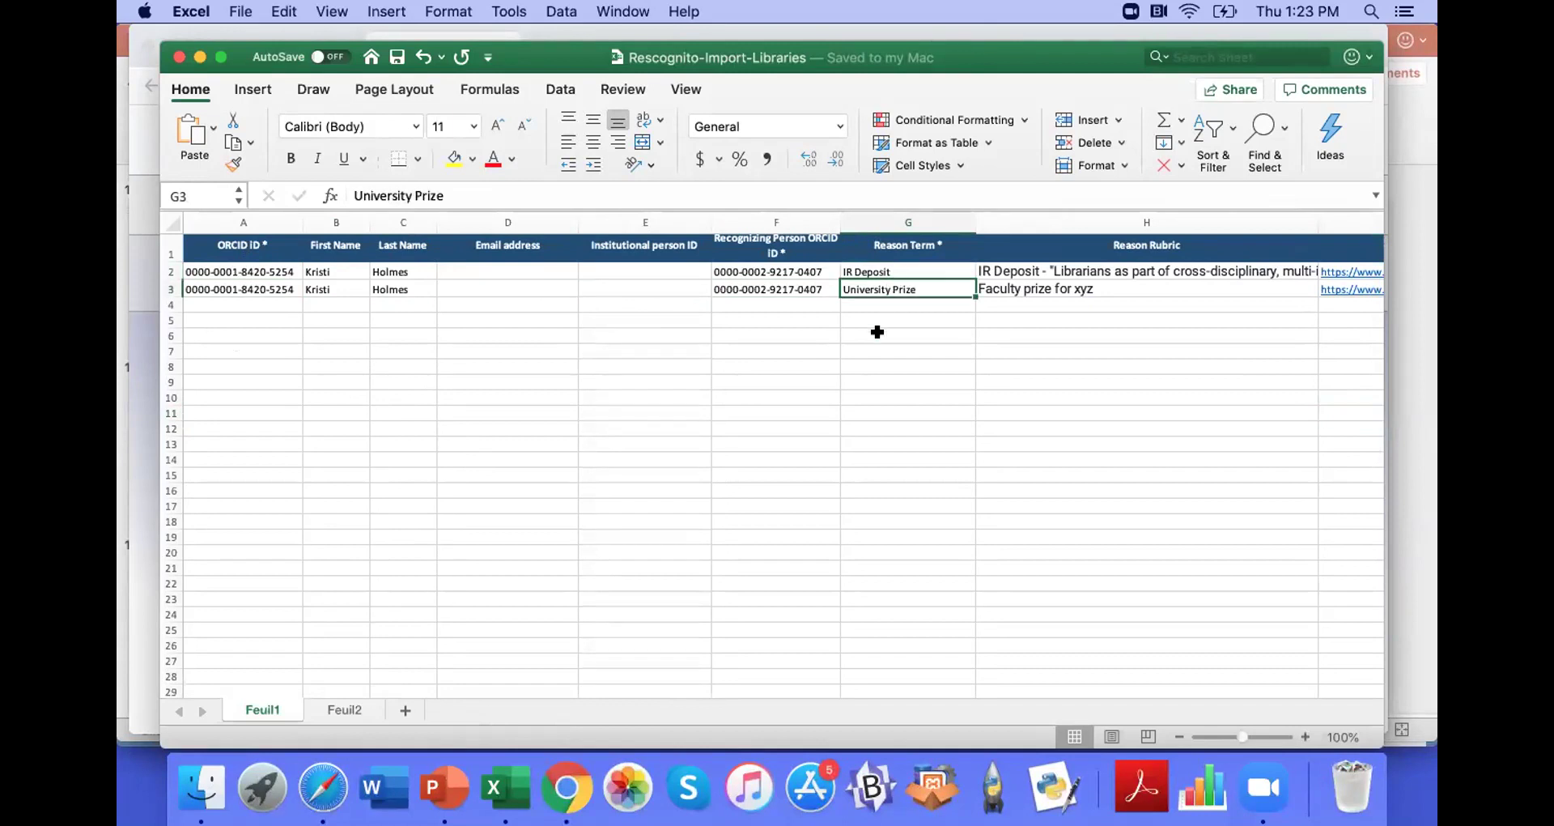
key("Right")
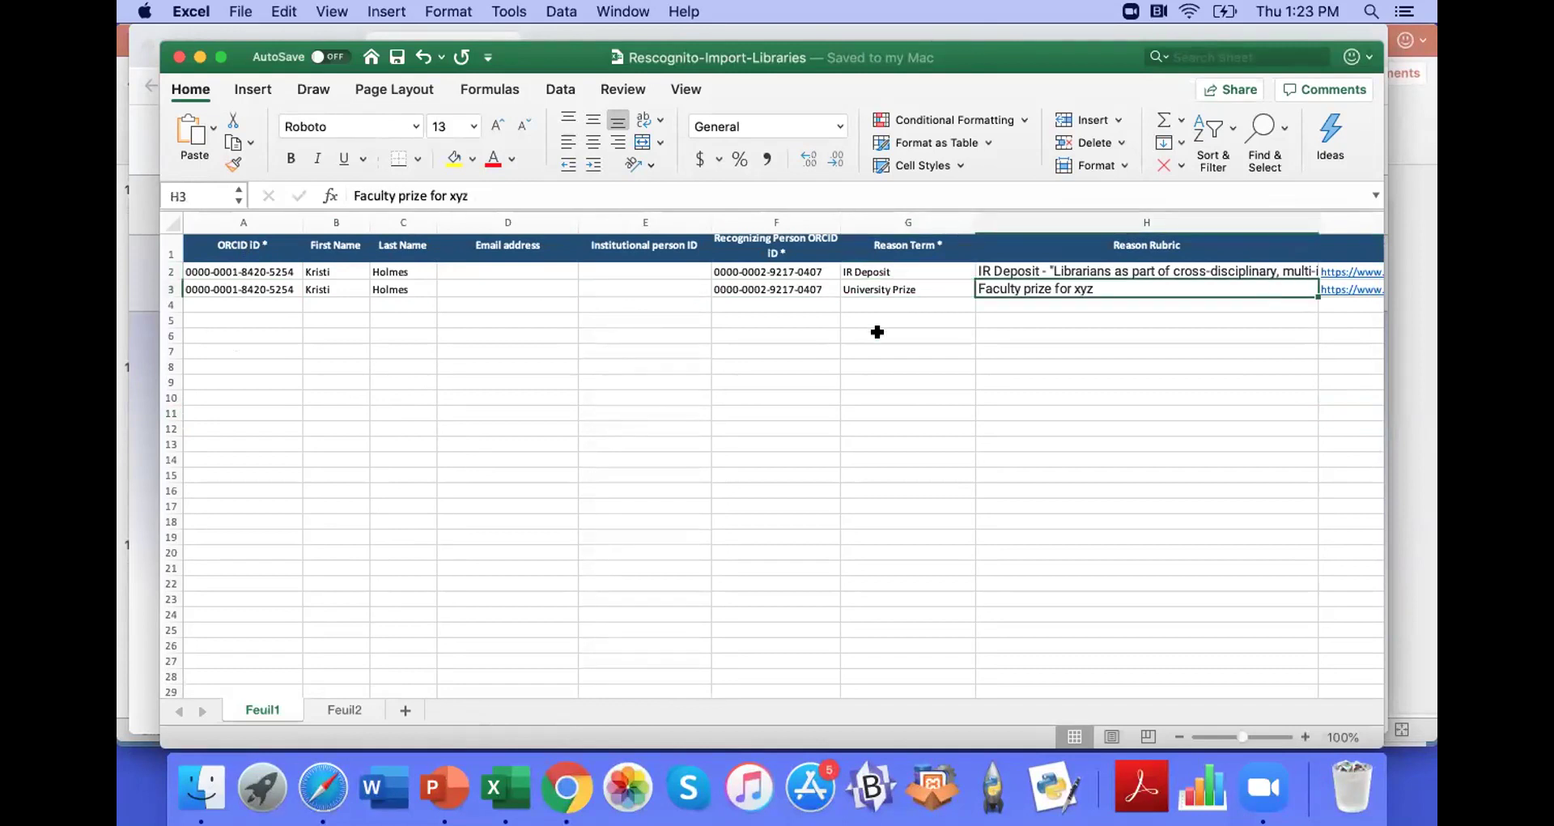
key("Up")
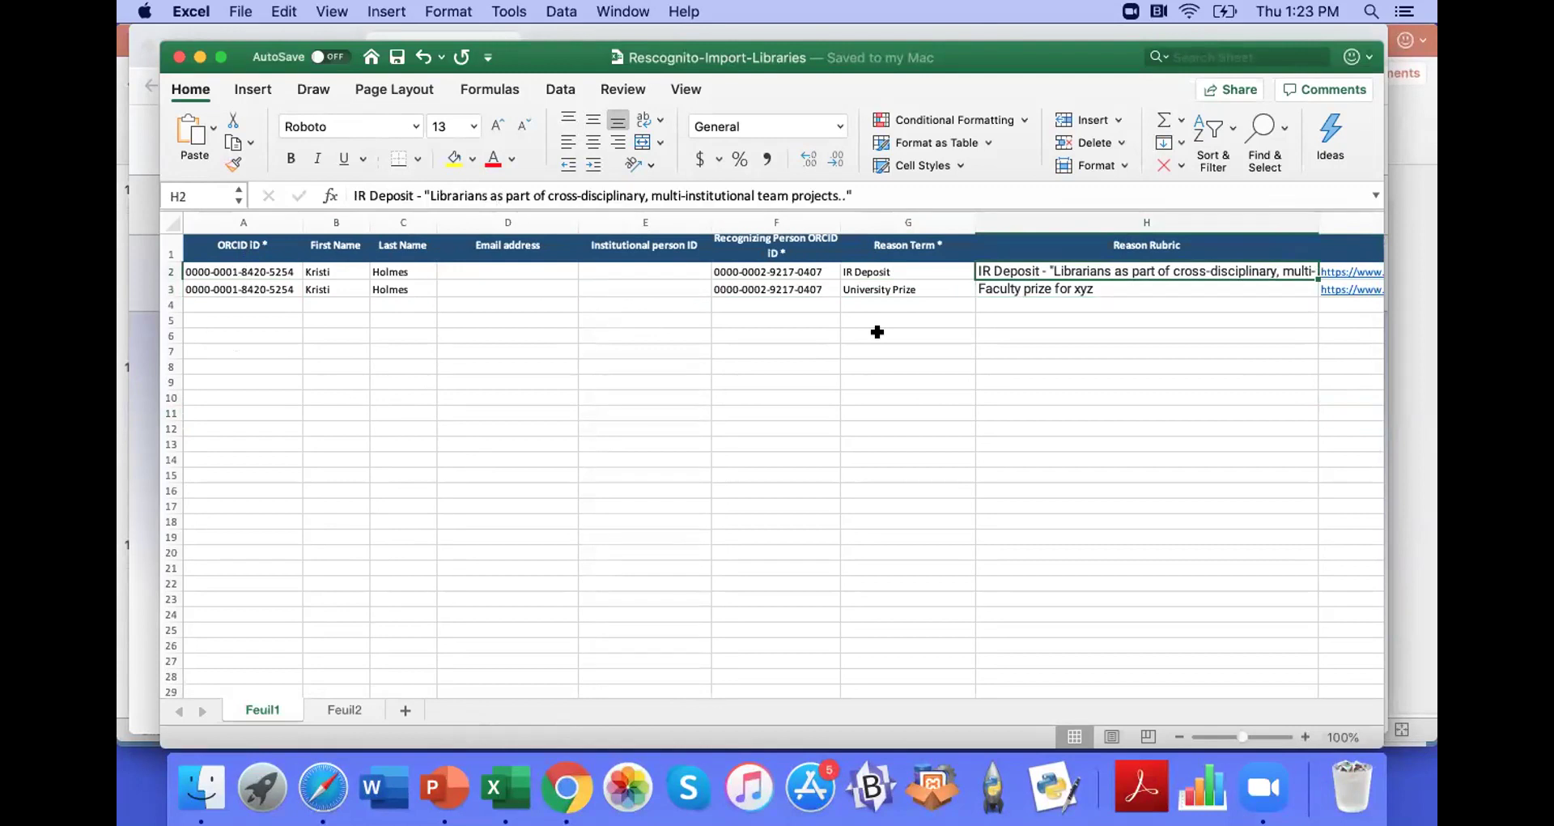
key("Down")
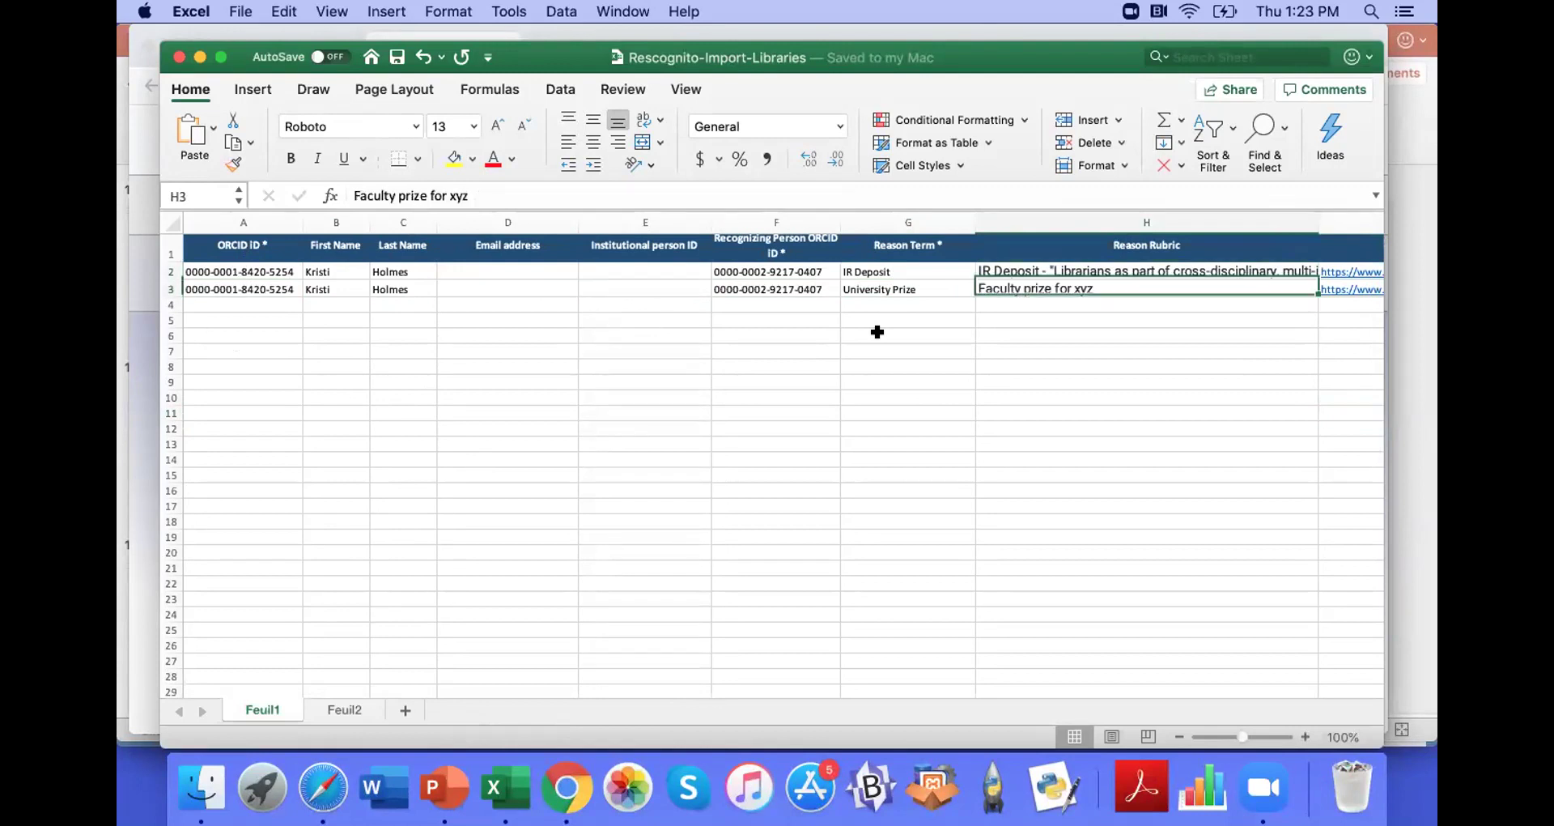
key("Right")
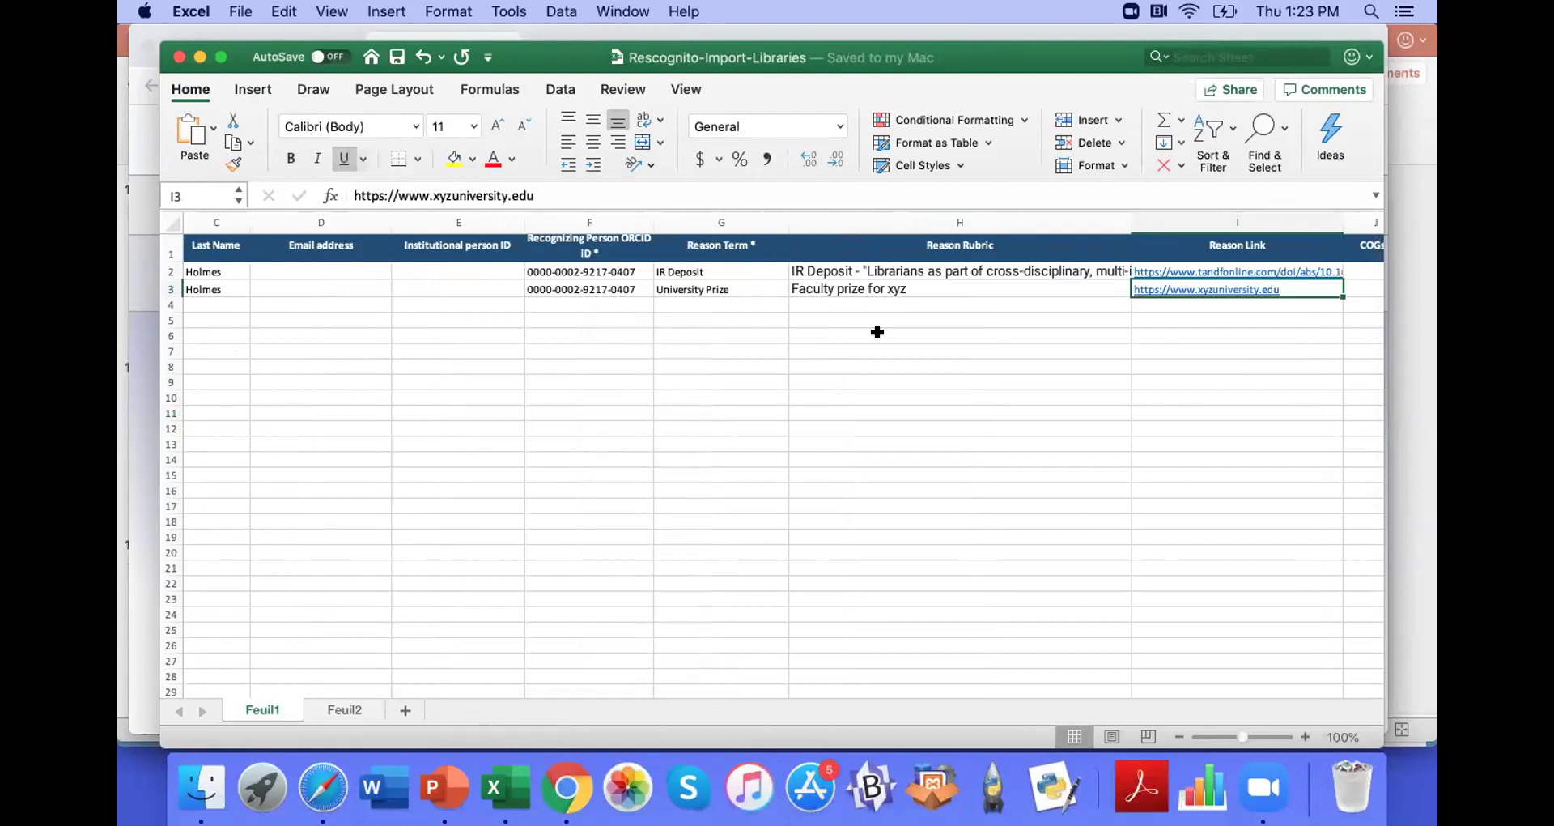
key("Right")
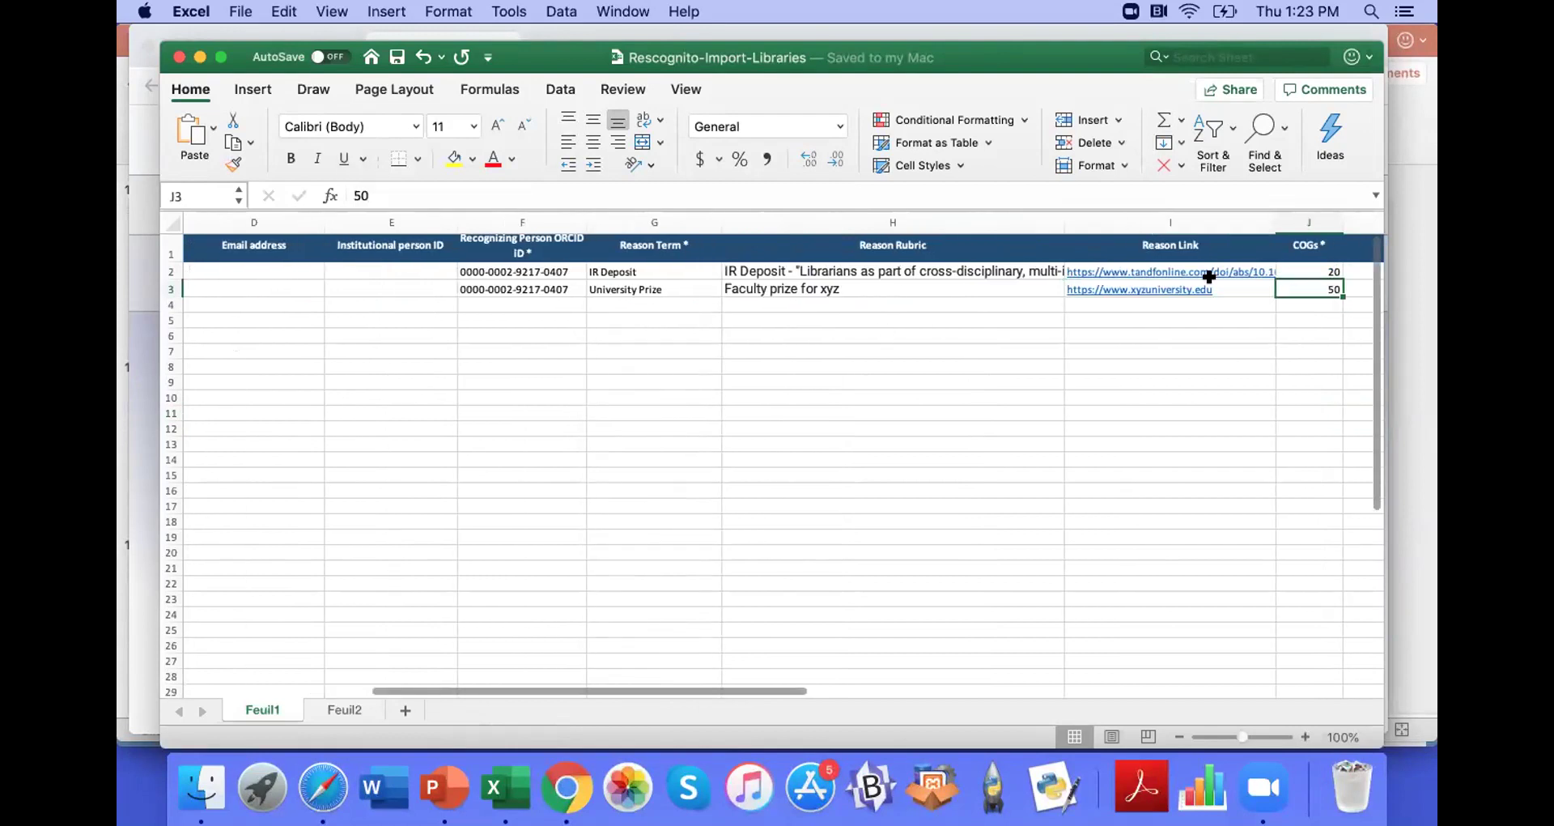
Step: Change the IR Deposit COGs in J2 from 20 to 25, save the workbook, and return to Chrome
left_click(1290, 265)
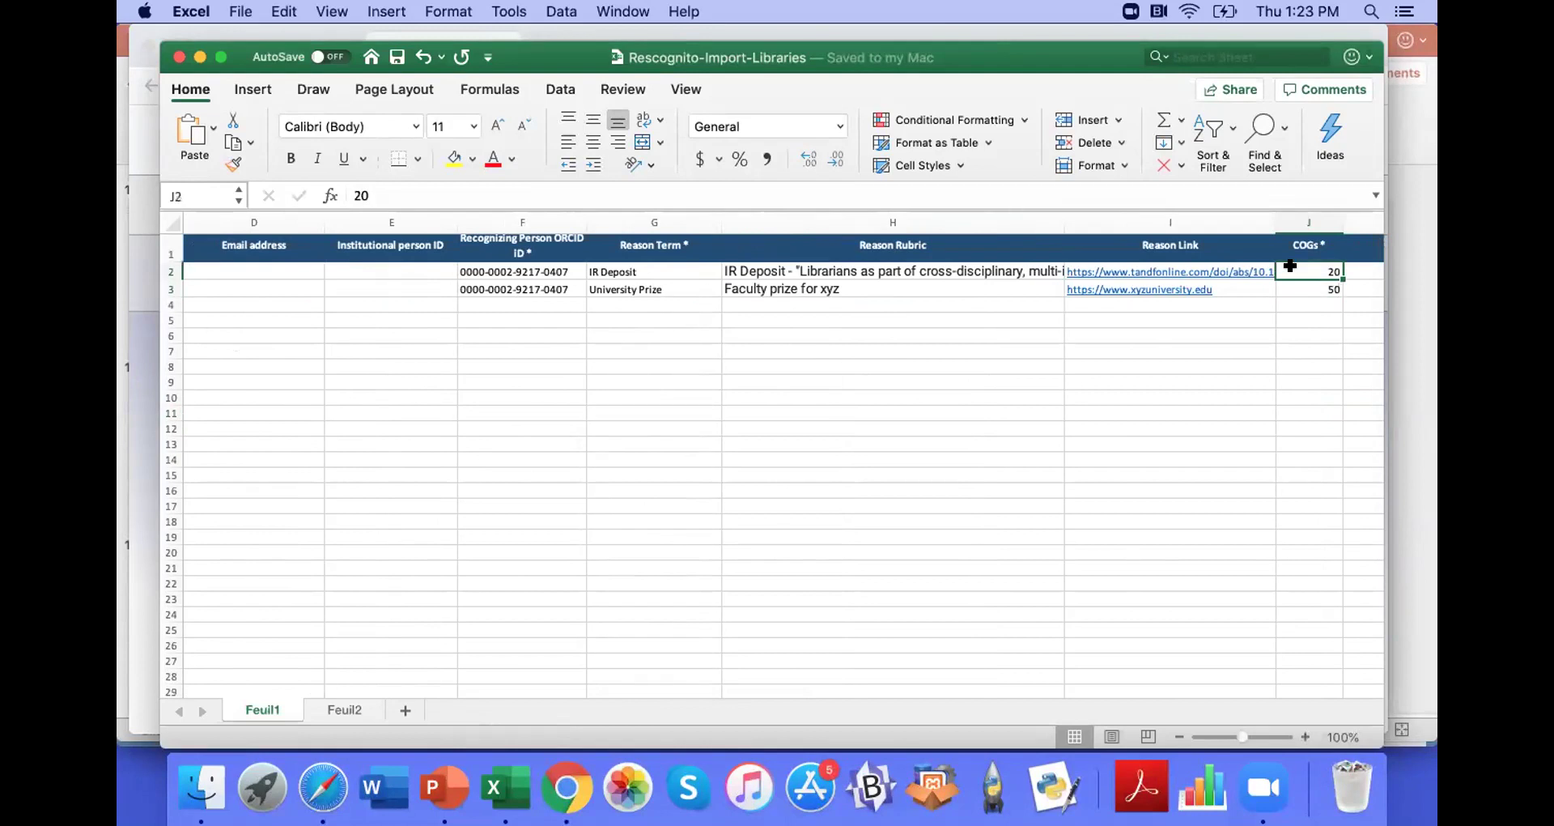
type("25")
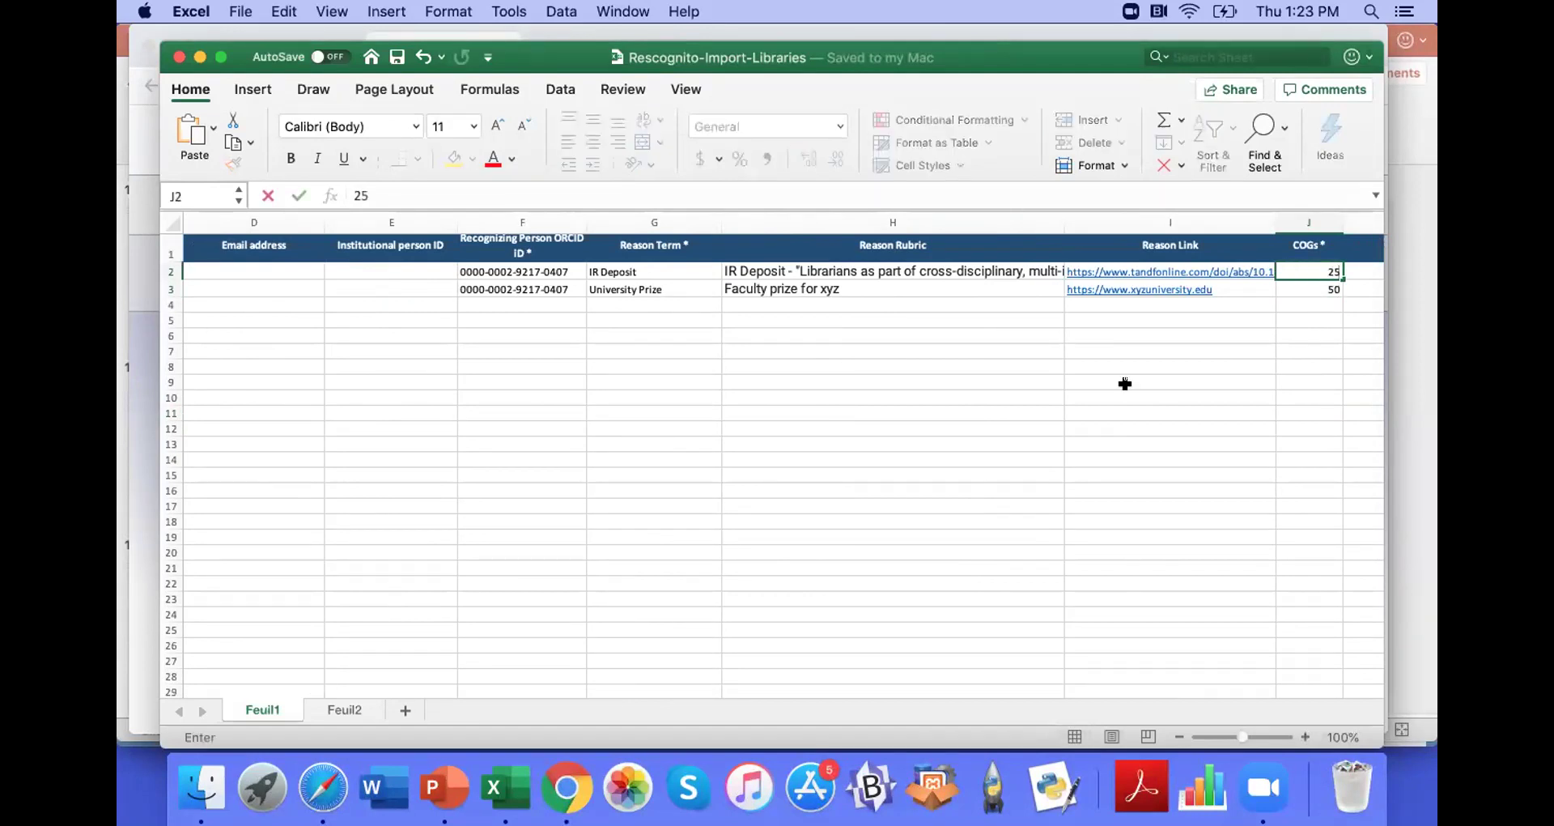
left_click(1125, 394)
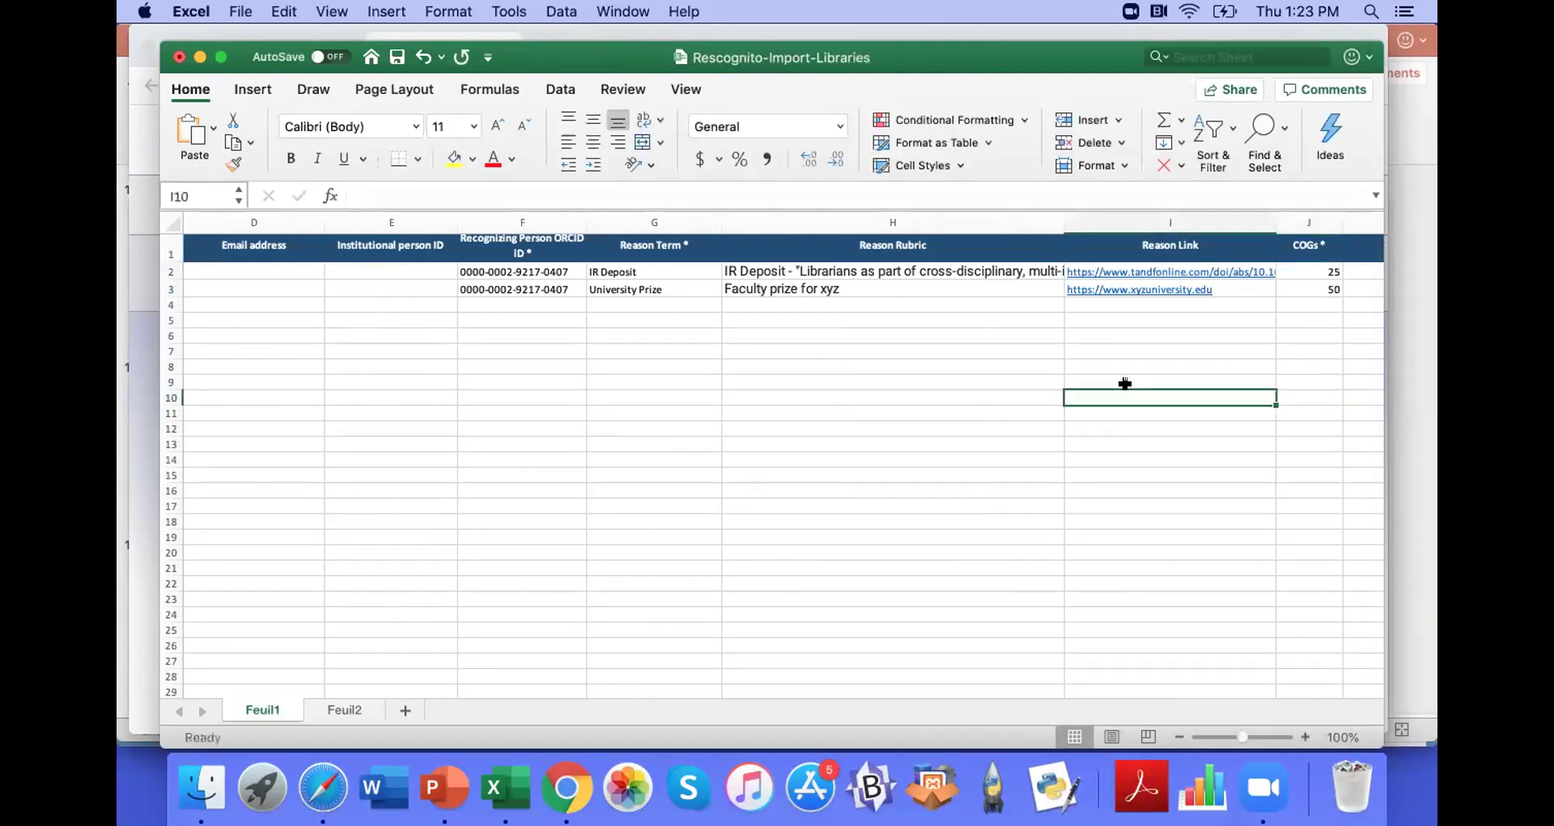
left_click(240, 11)
left_click(256, 149)
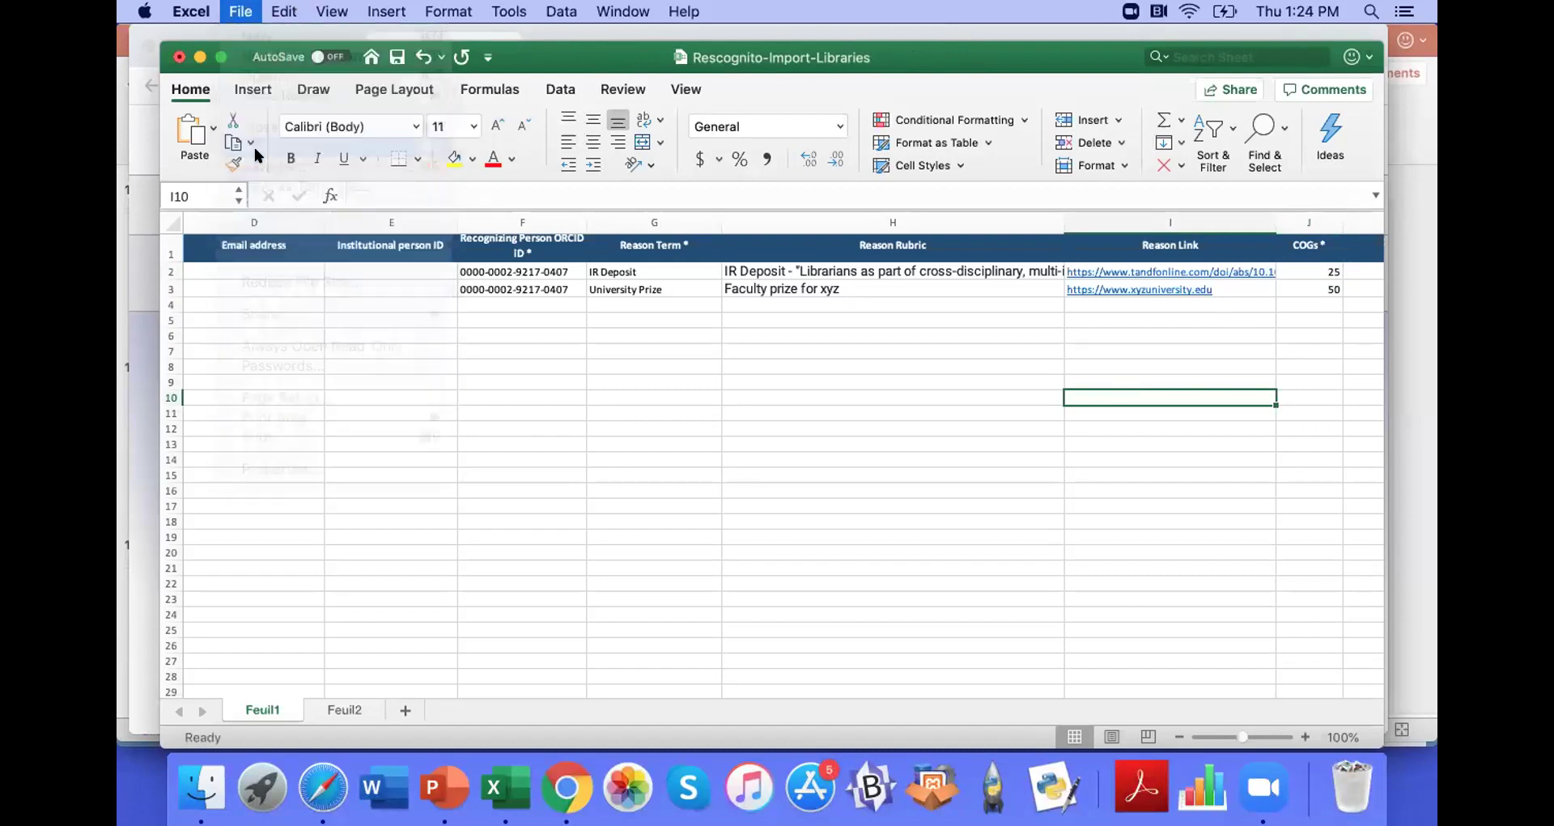
left_click(143, 389)
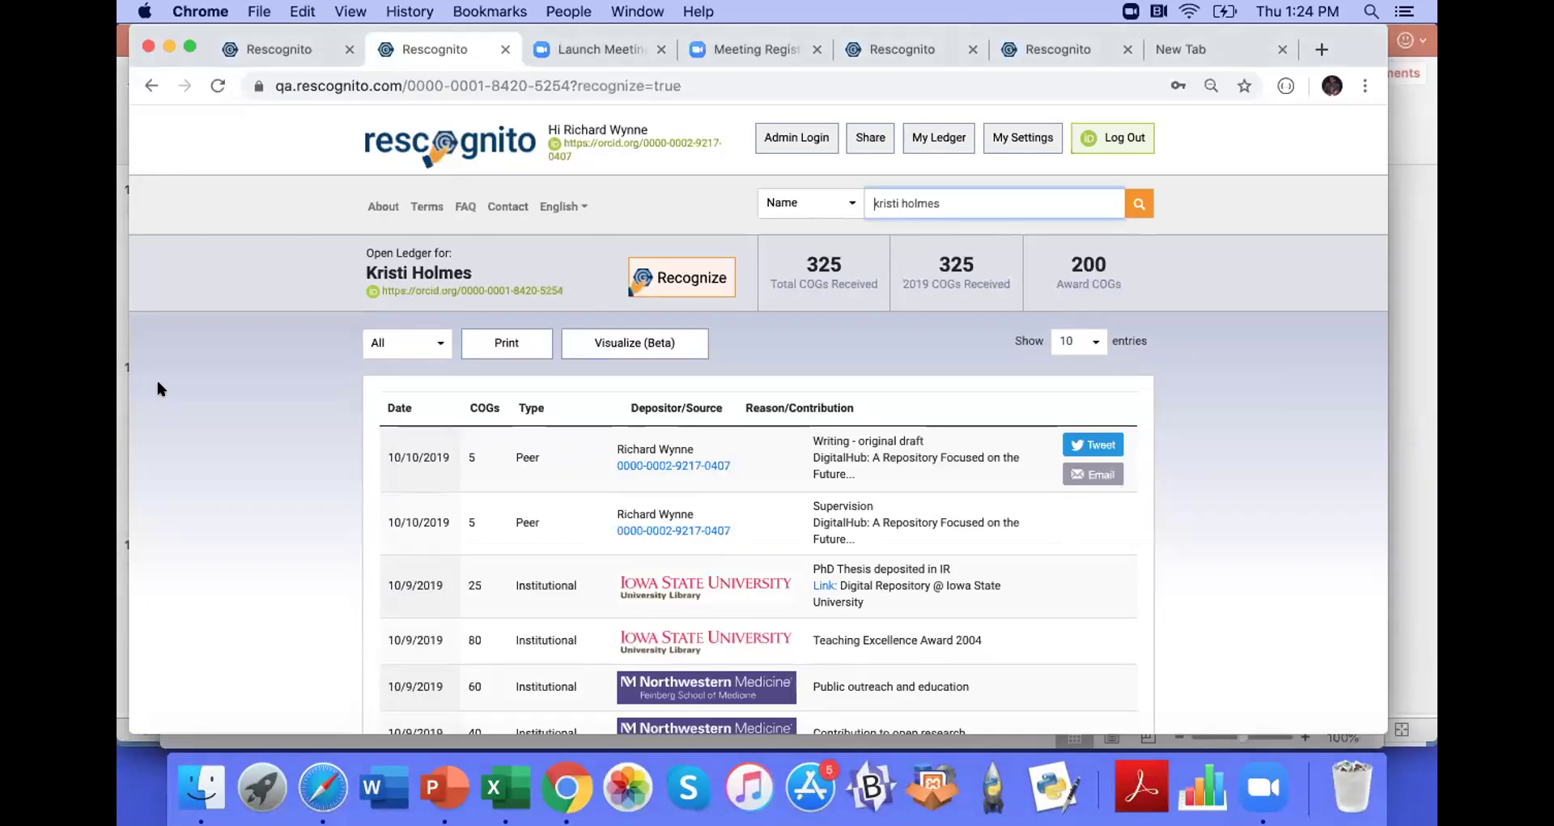
Step: Sign in to Rescognito as administrator using the saved admin password
left_click(796, 139)
left_click(631, 221)
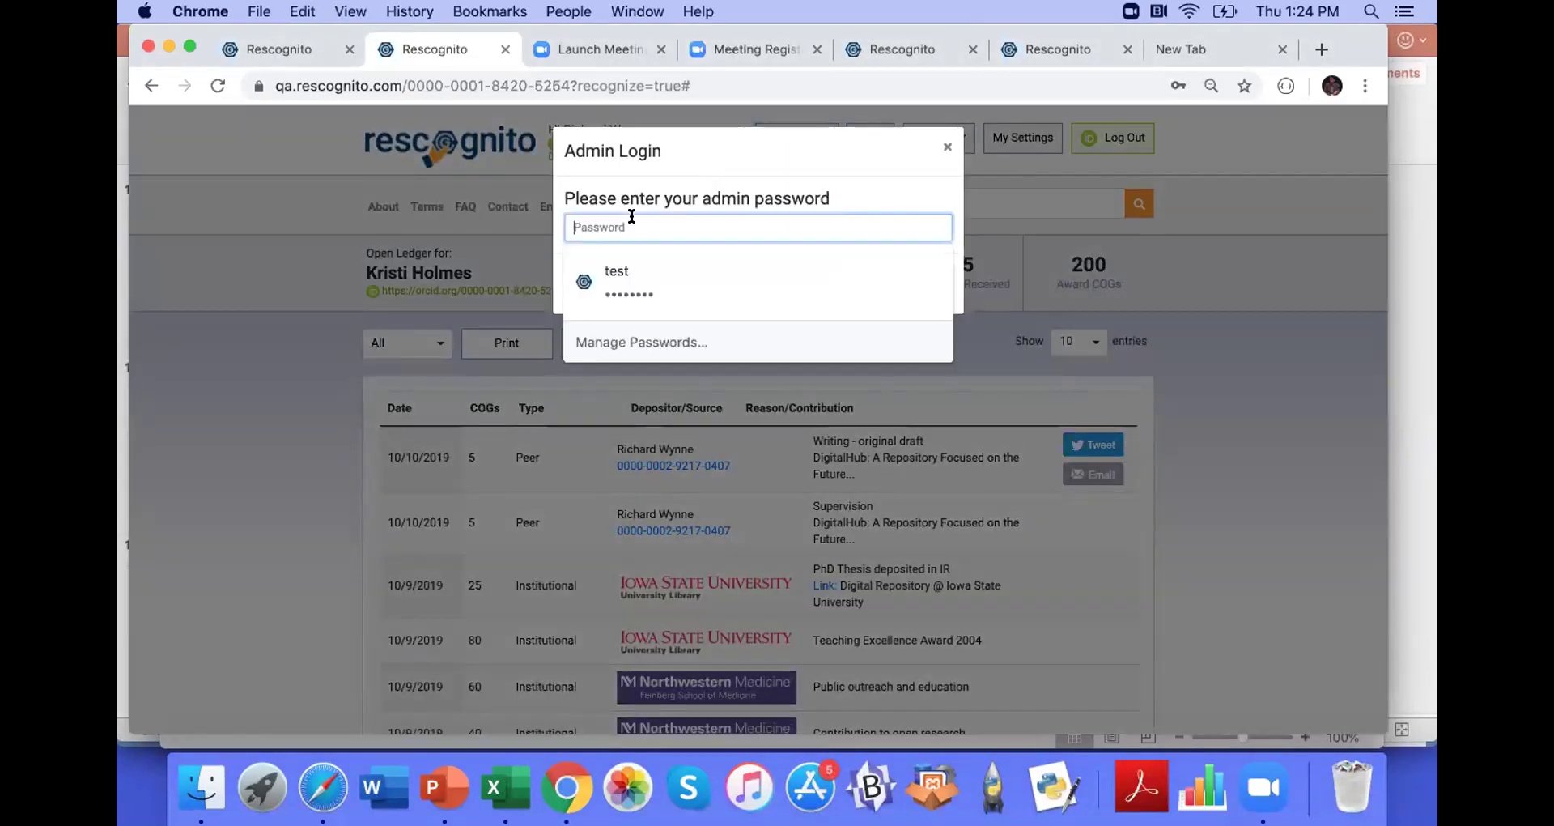
left_click(620, 279)
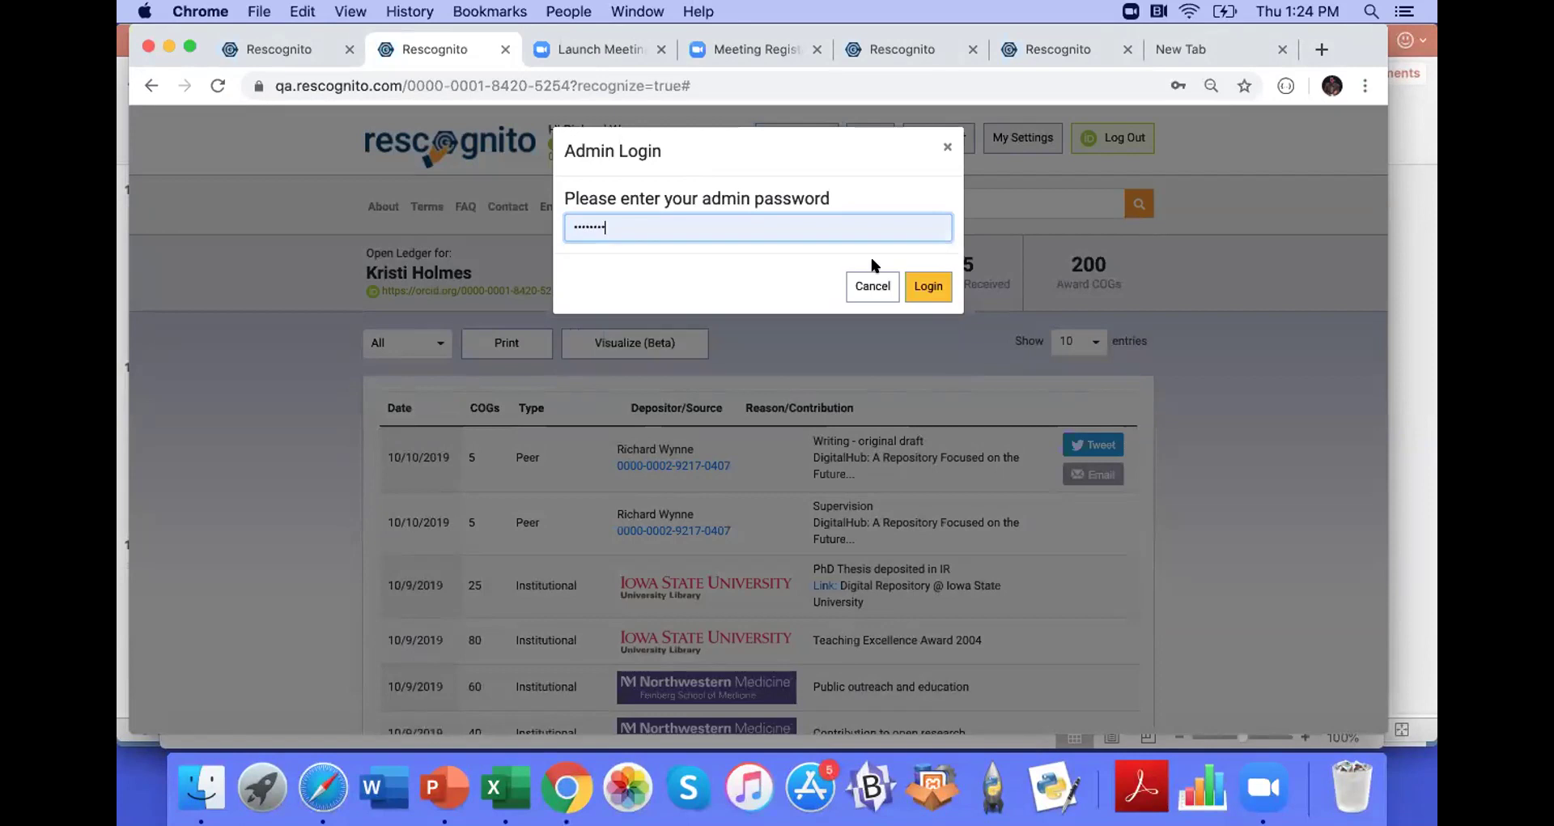
left_click(928, 290)
Step: Open the import page for XYZ University Library from the Institutions list
left_click(483, 269)
scroll(537, 429, "down", 15)
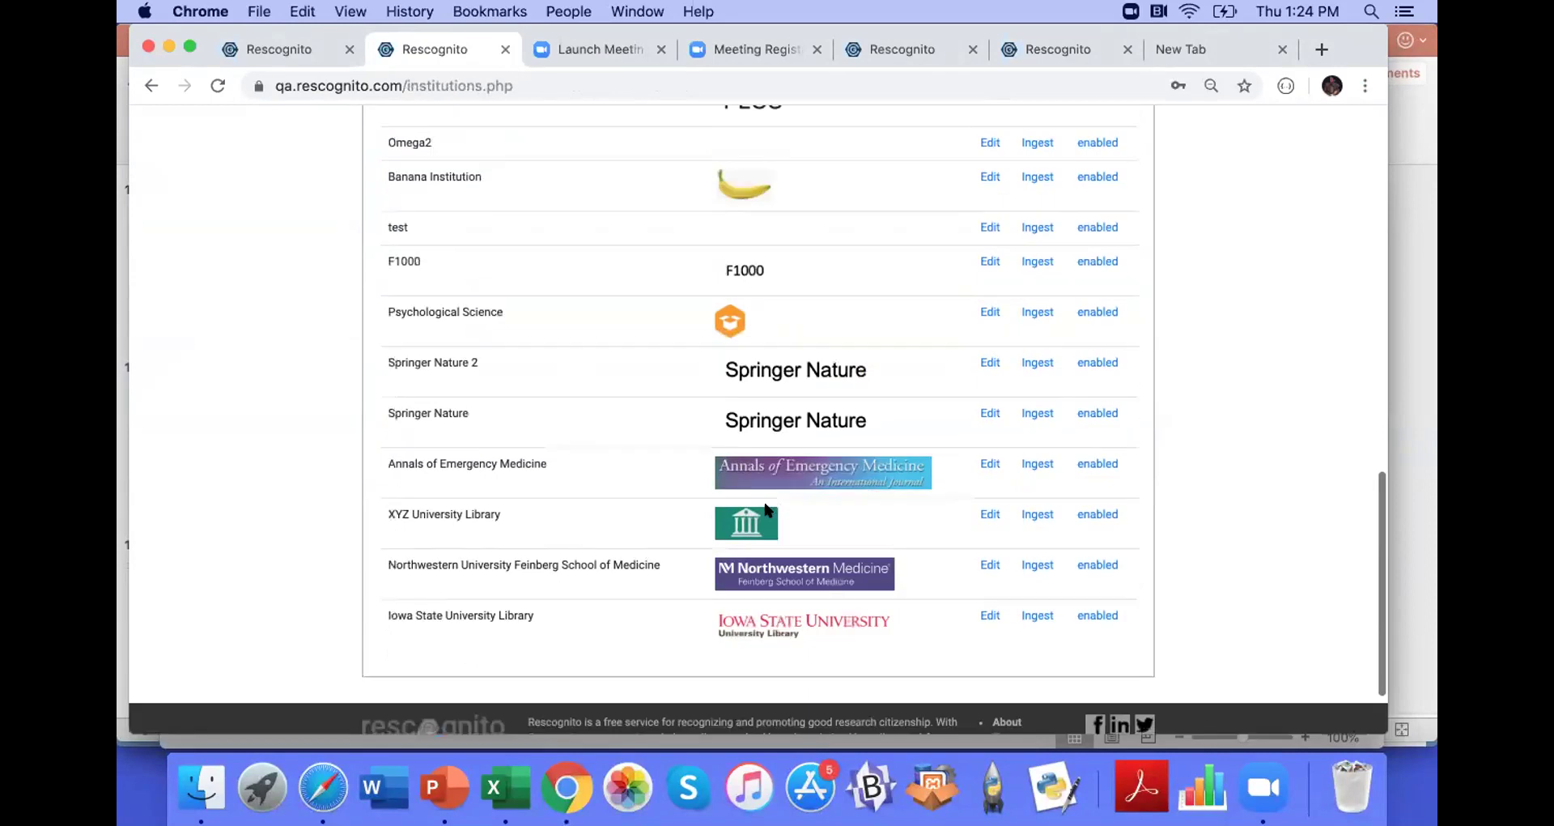
left_click(1039, 517)
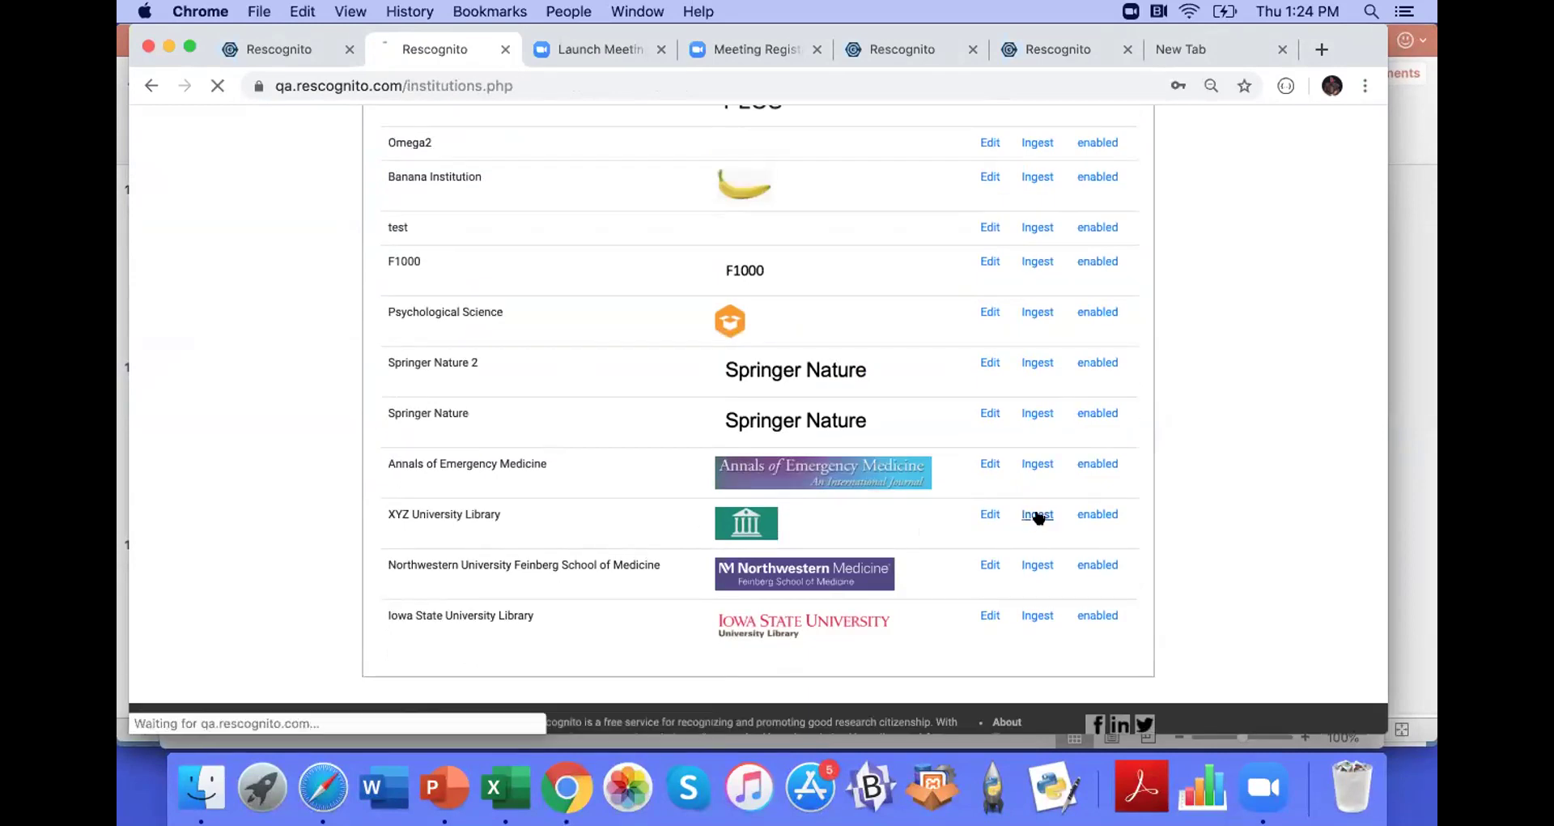
Step: Load Rescognito-Import-Libraries.xlsx, test-preview its IR Deposit and University Prize rows, and import them
left_click(202, 346)
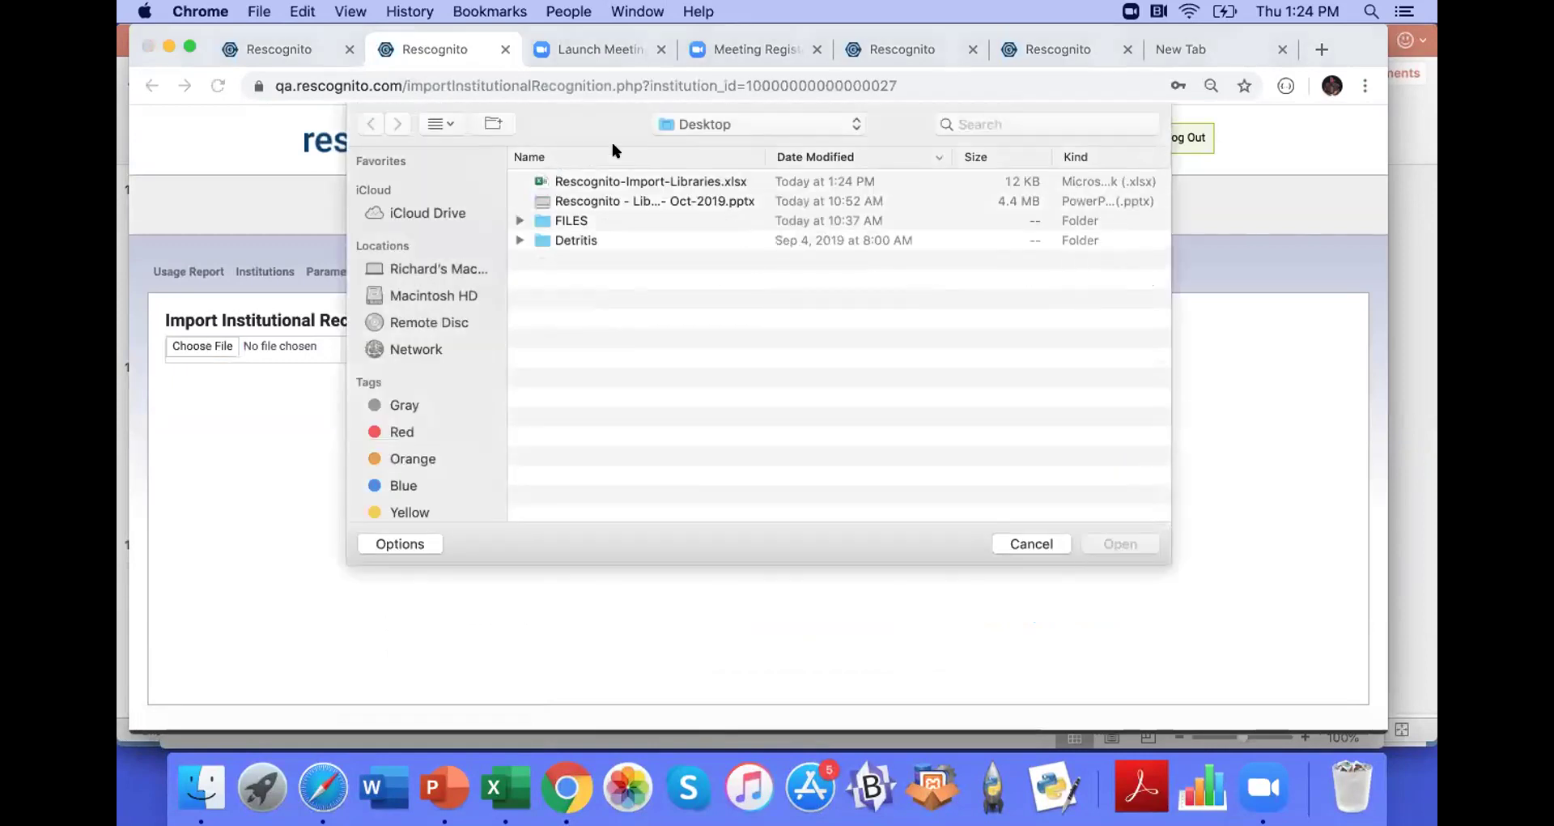
left_click(583, 180)
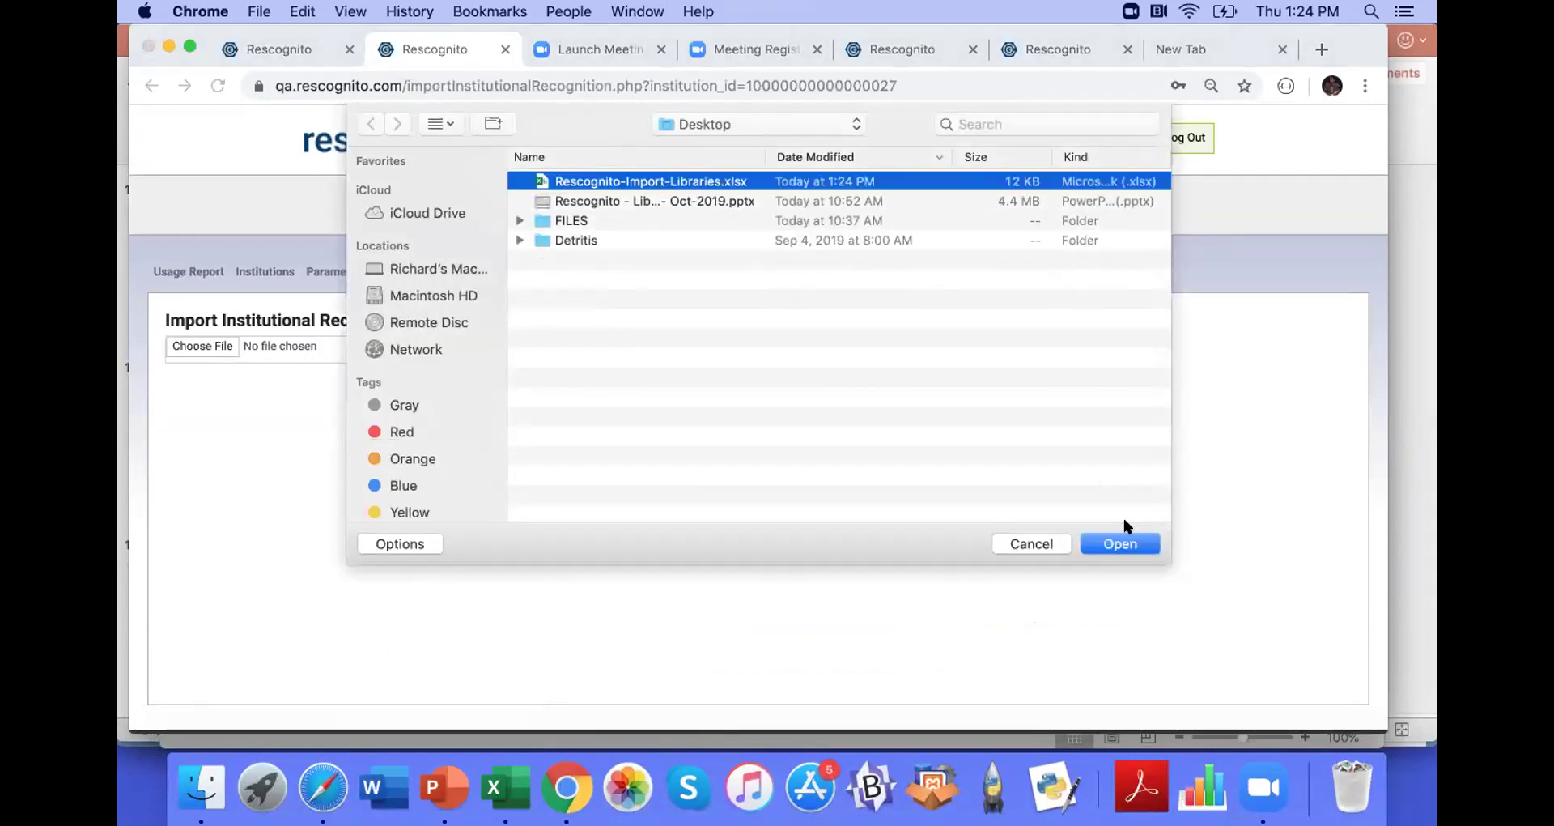
left_click(1108, 543)
left_click(782, 349)
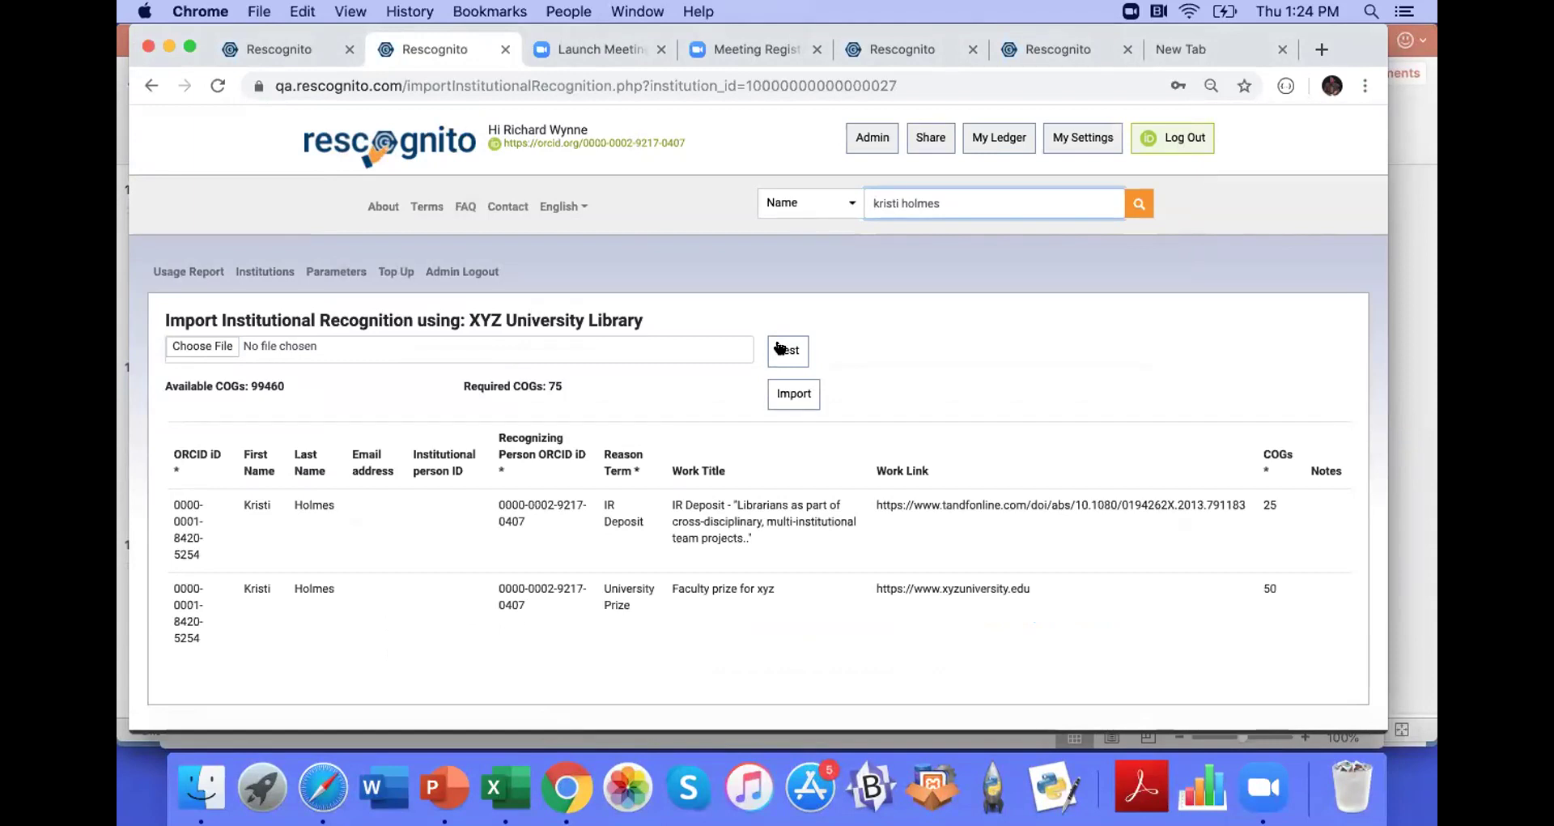
left_click(794, 394)
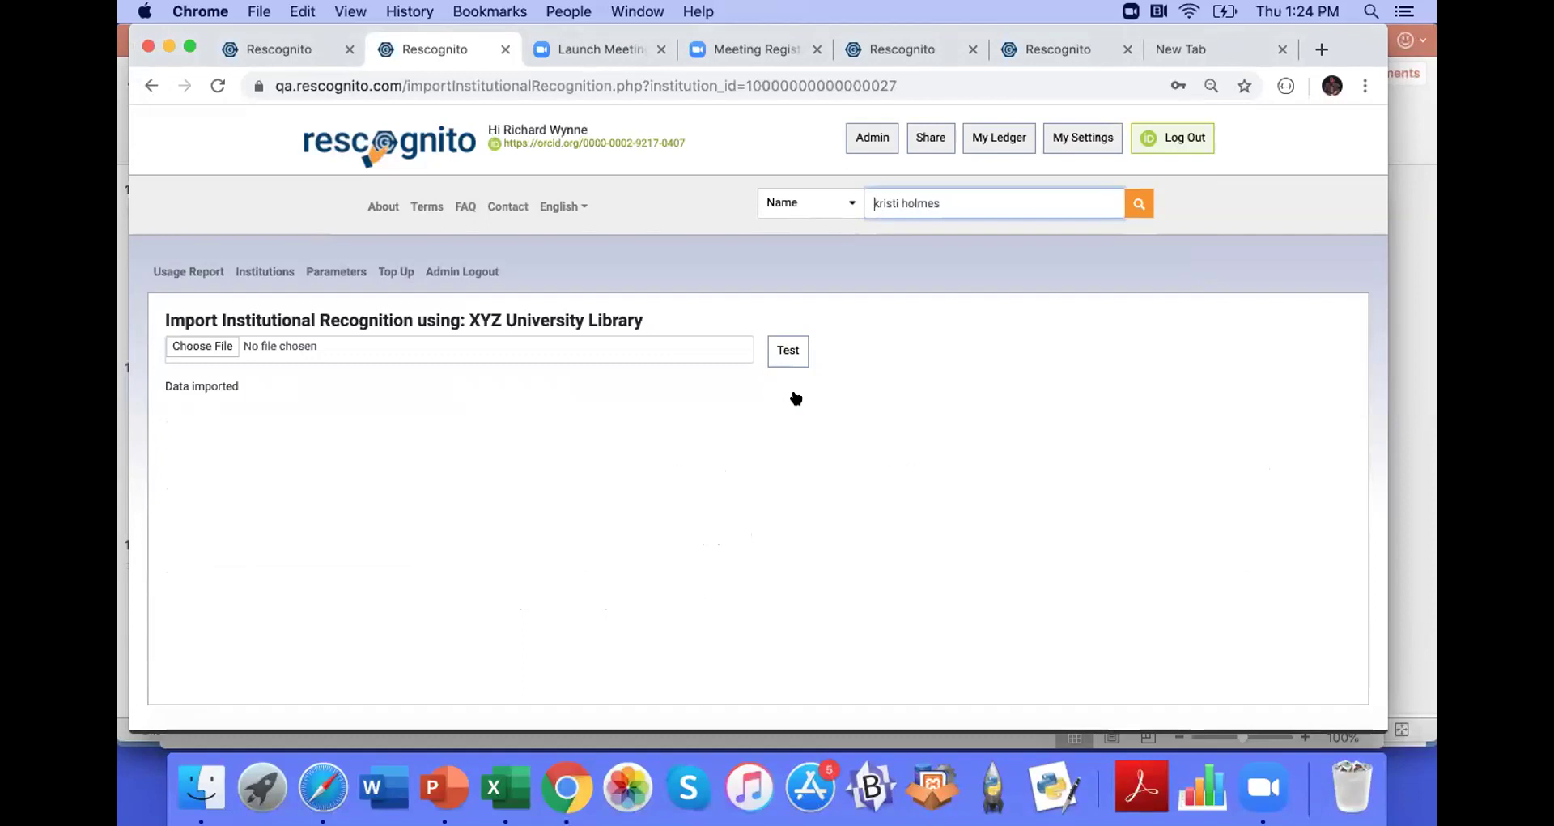
Step: Log out of admin mode, search for the researcher, and open their ledger showing 400 COGs
left_click(482, 270)
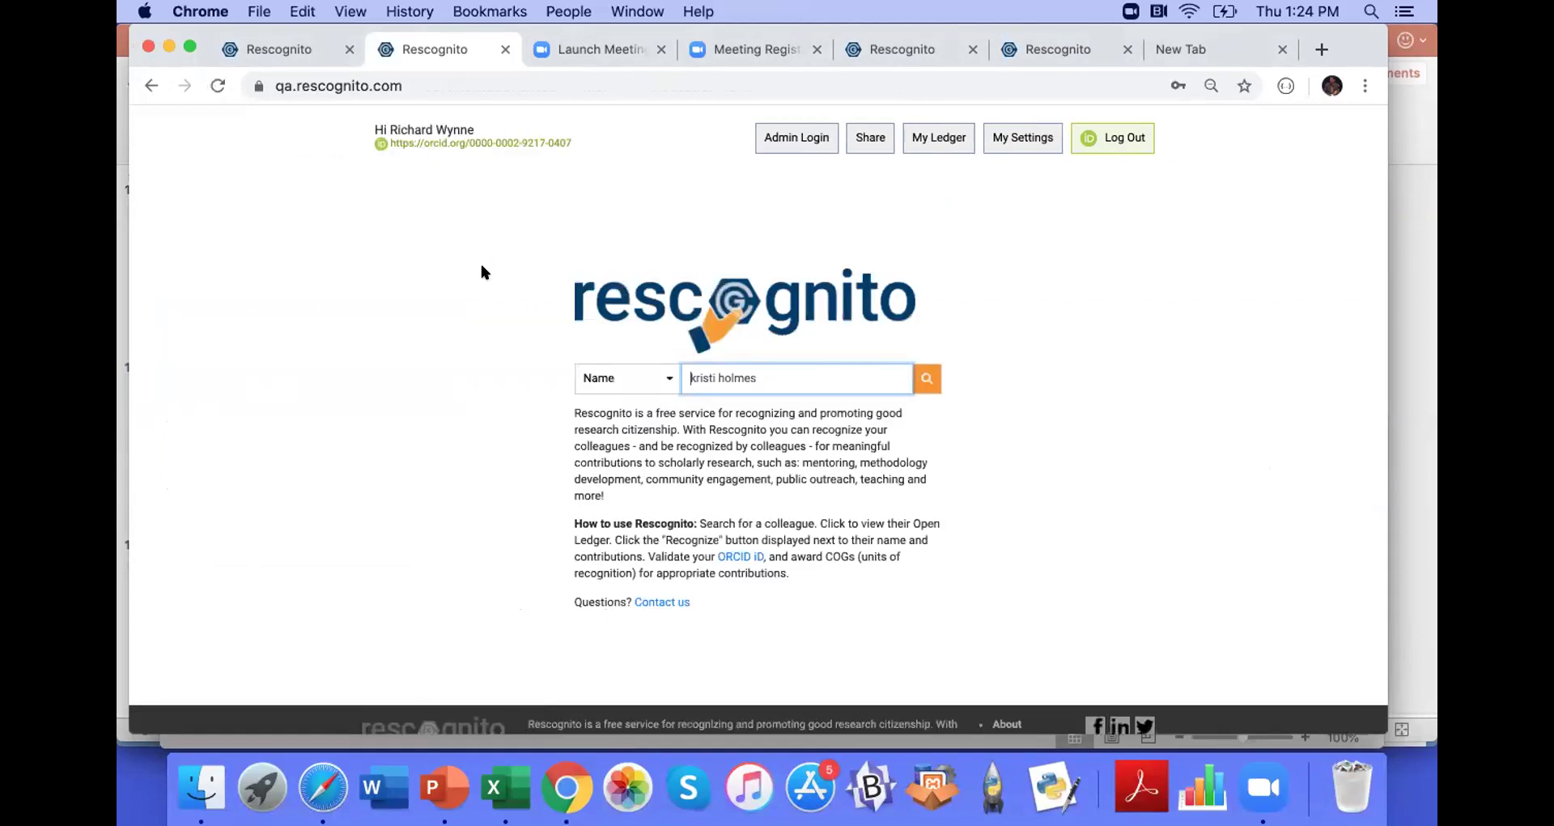
left_click(926, 378)
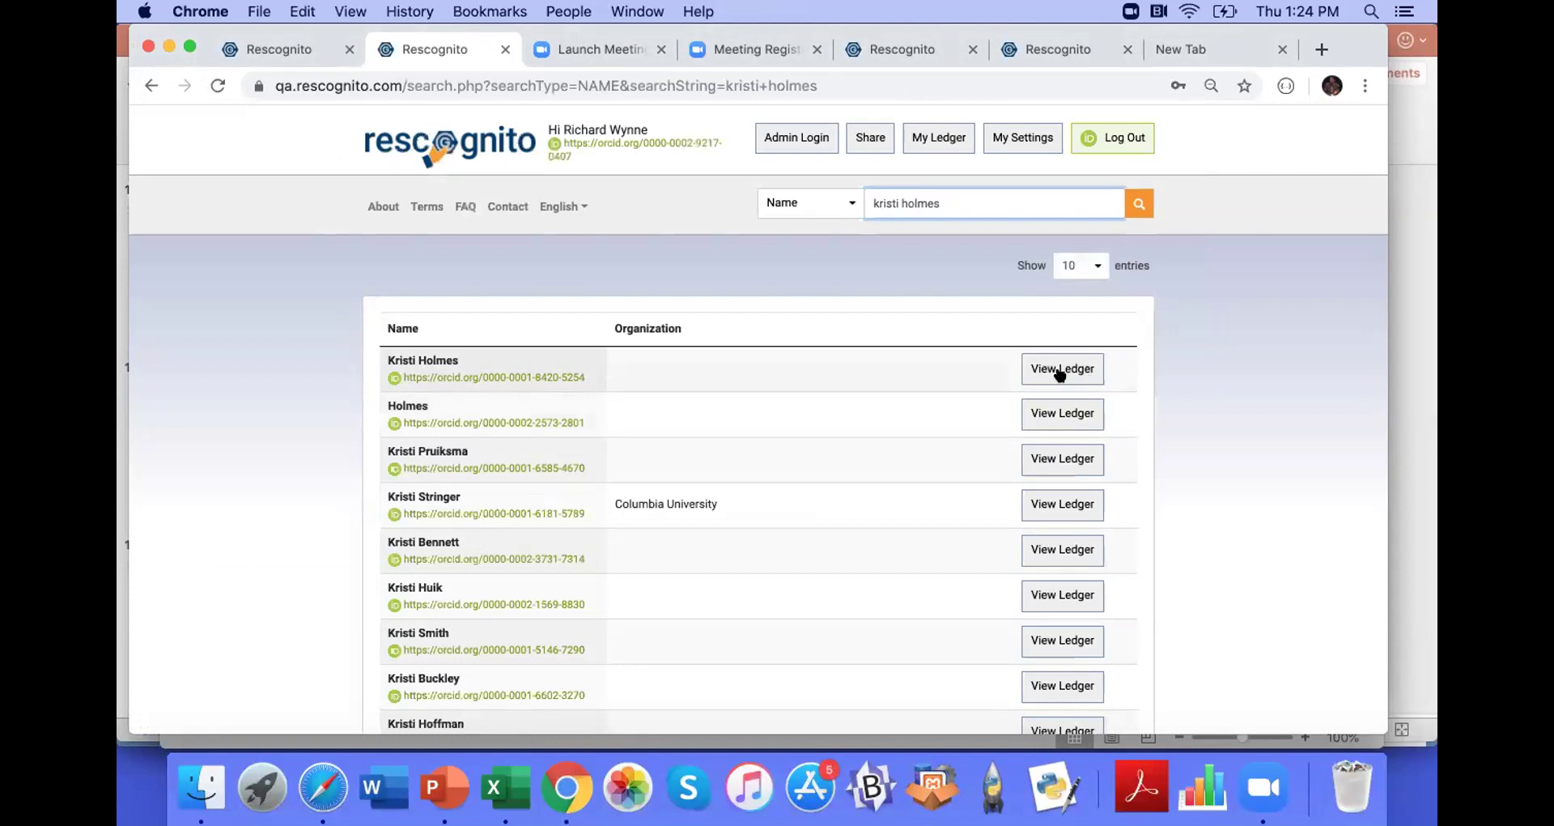
left_click(1060, 374)
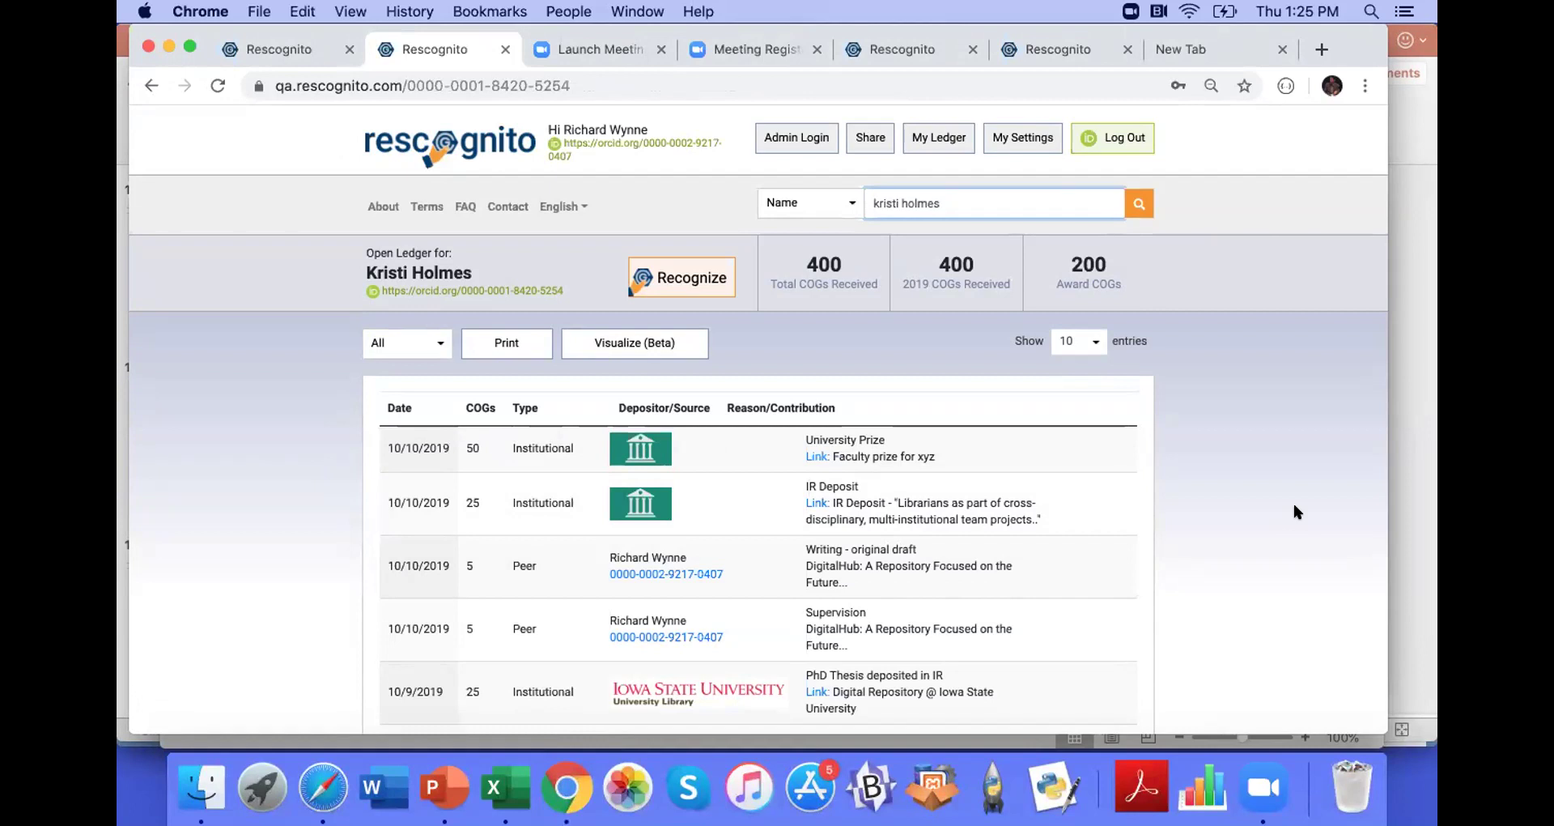
Step: Save XYZ University Library as the institutional setting, then reopen the researcher's ledger from search
left_click(1038, 144)
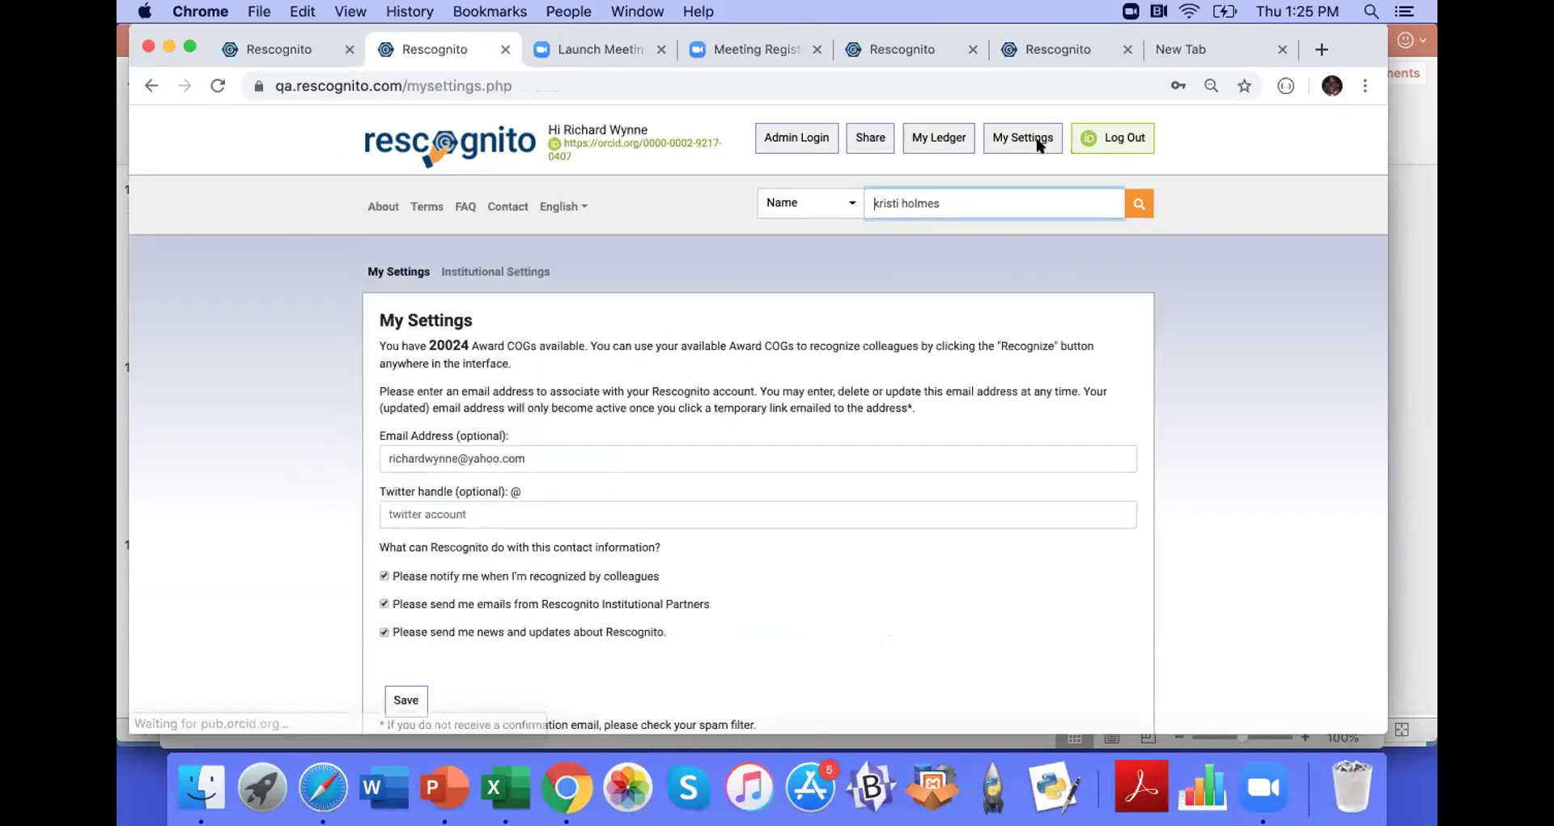
left_click(504, 271)
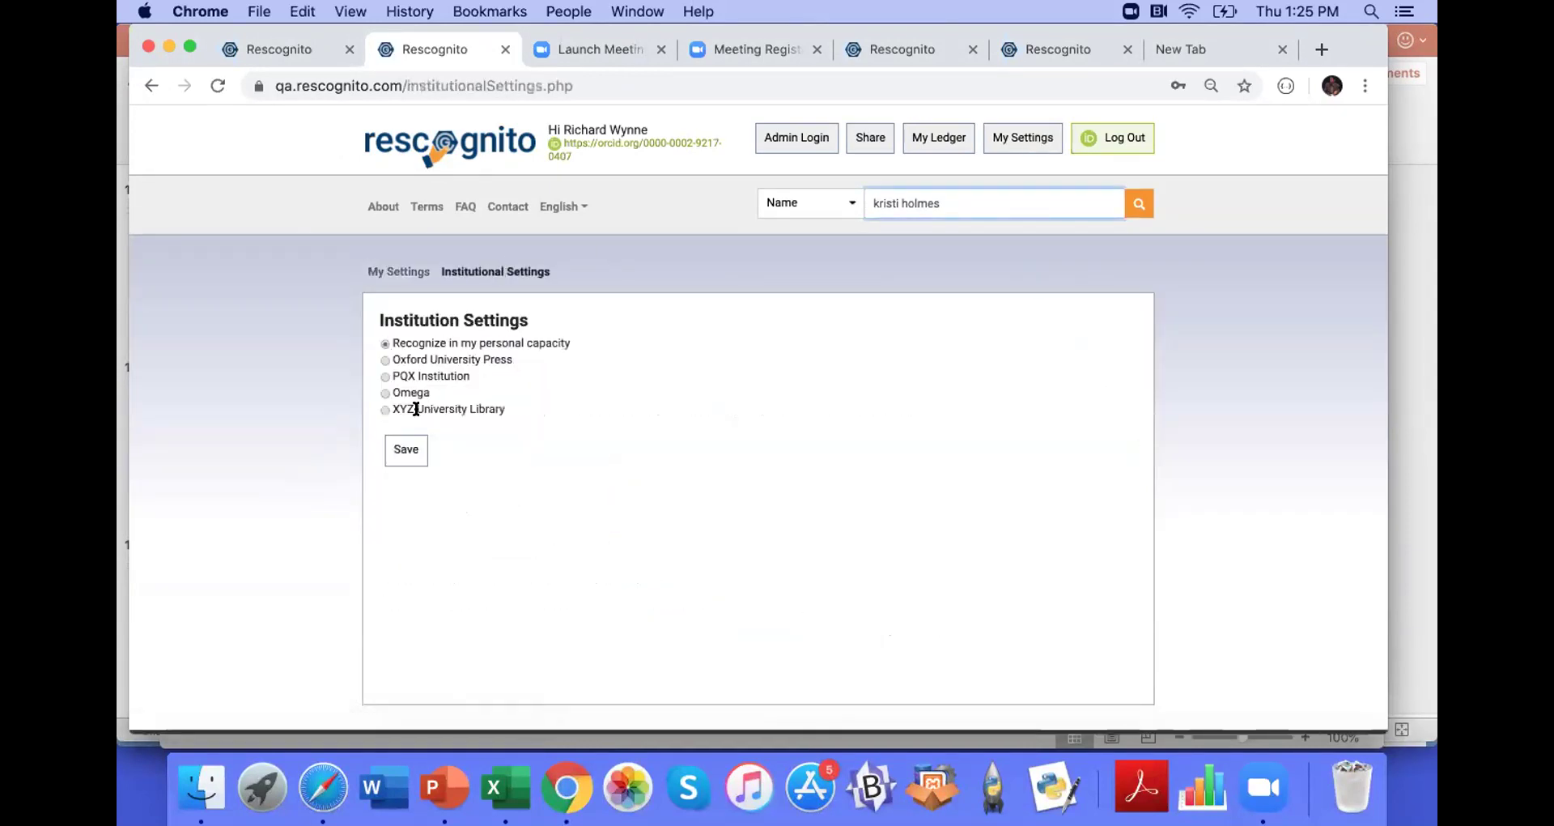
left_click(387, 409)
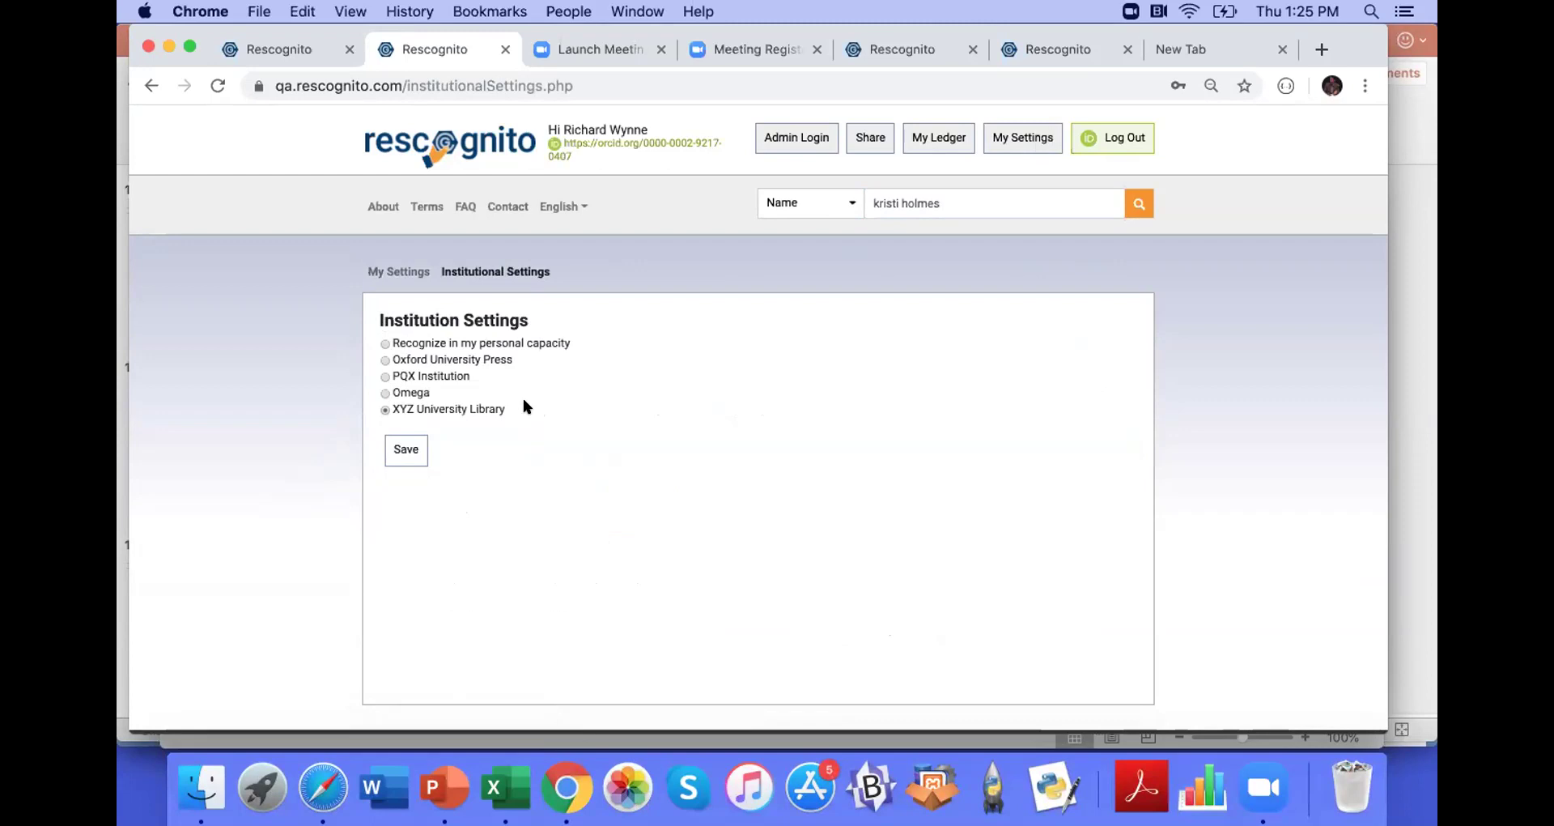
left_click(405, 449)
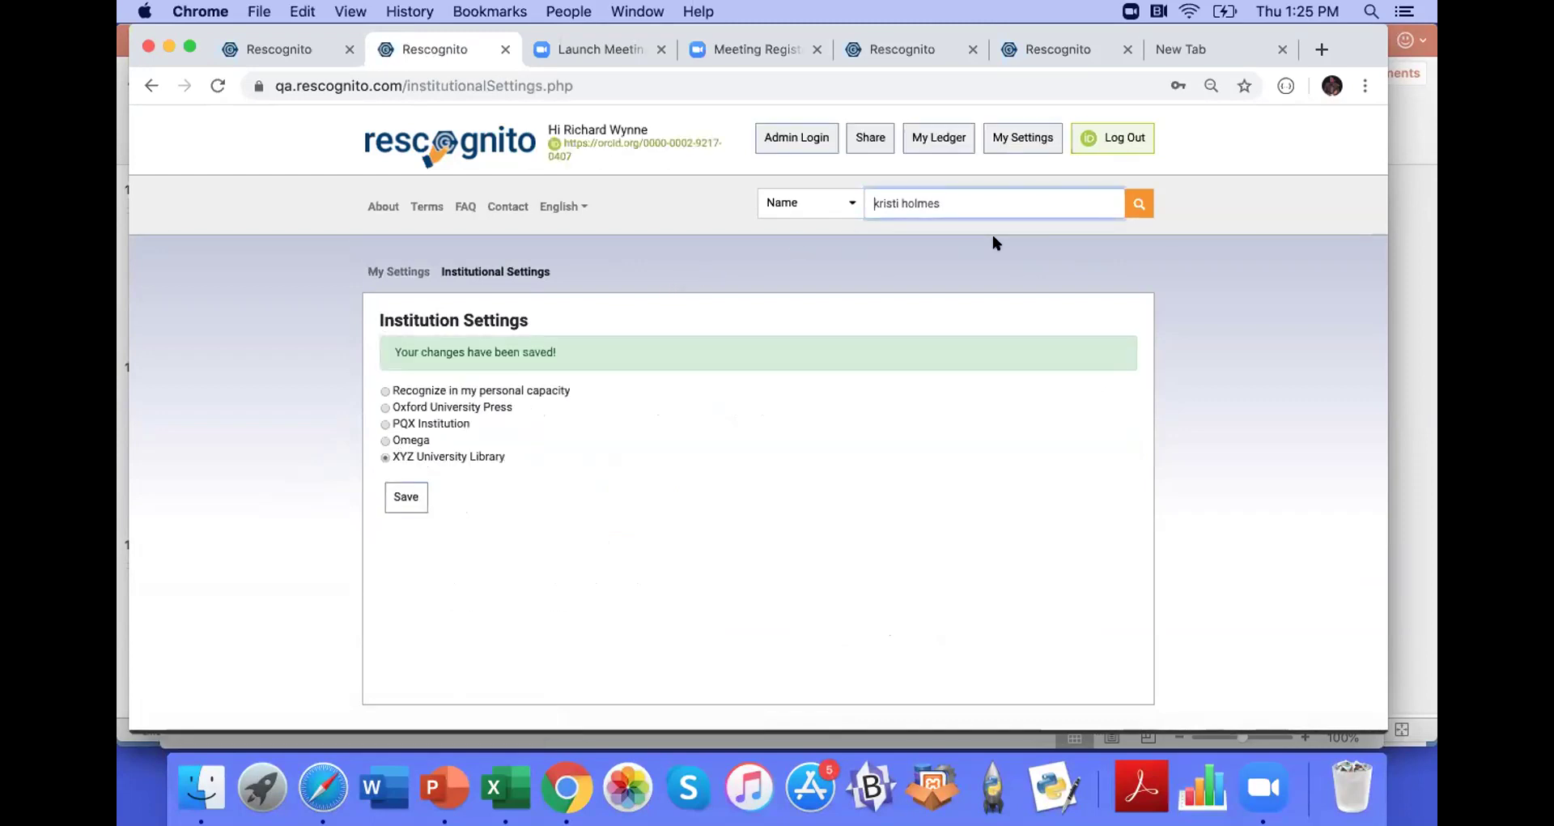
left_click(1138, 202)
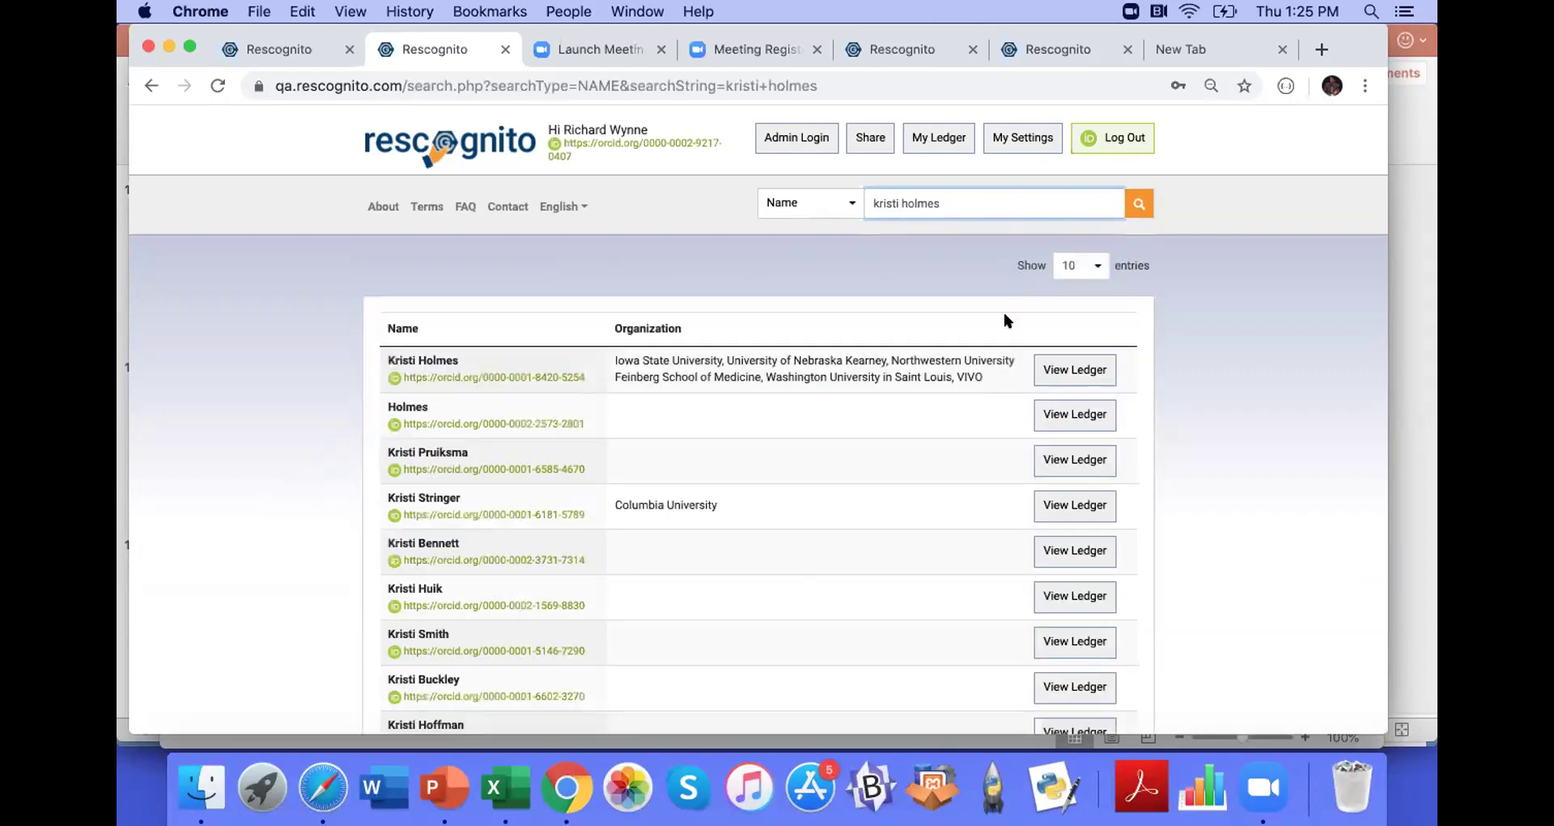
left_click(1094, 364)
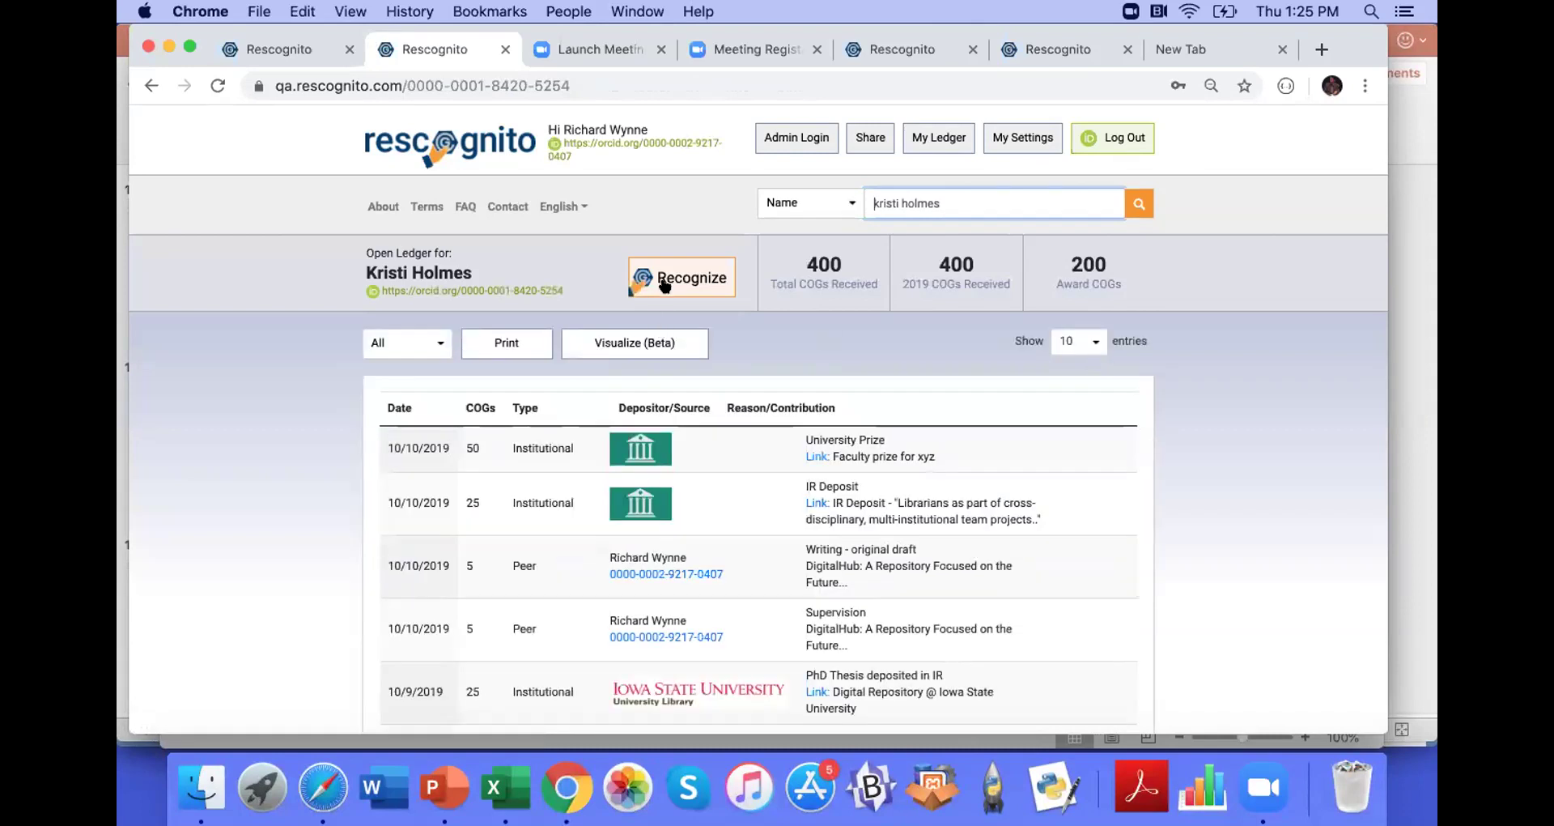
Step: Recognize the researcher with 60 COGs for Sharing negative results
left_click(663, 292)
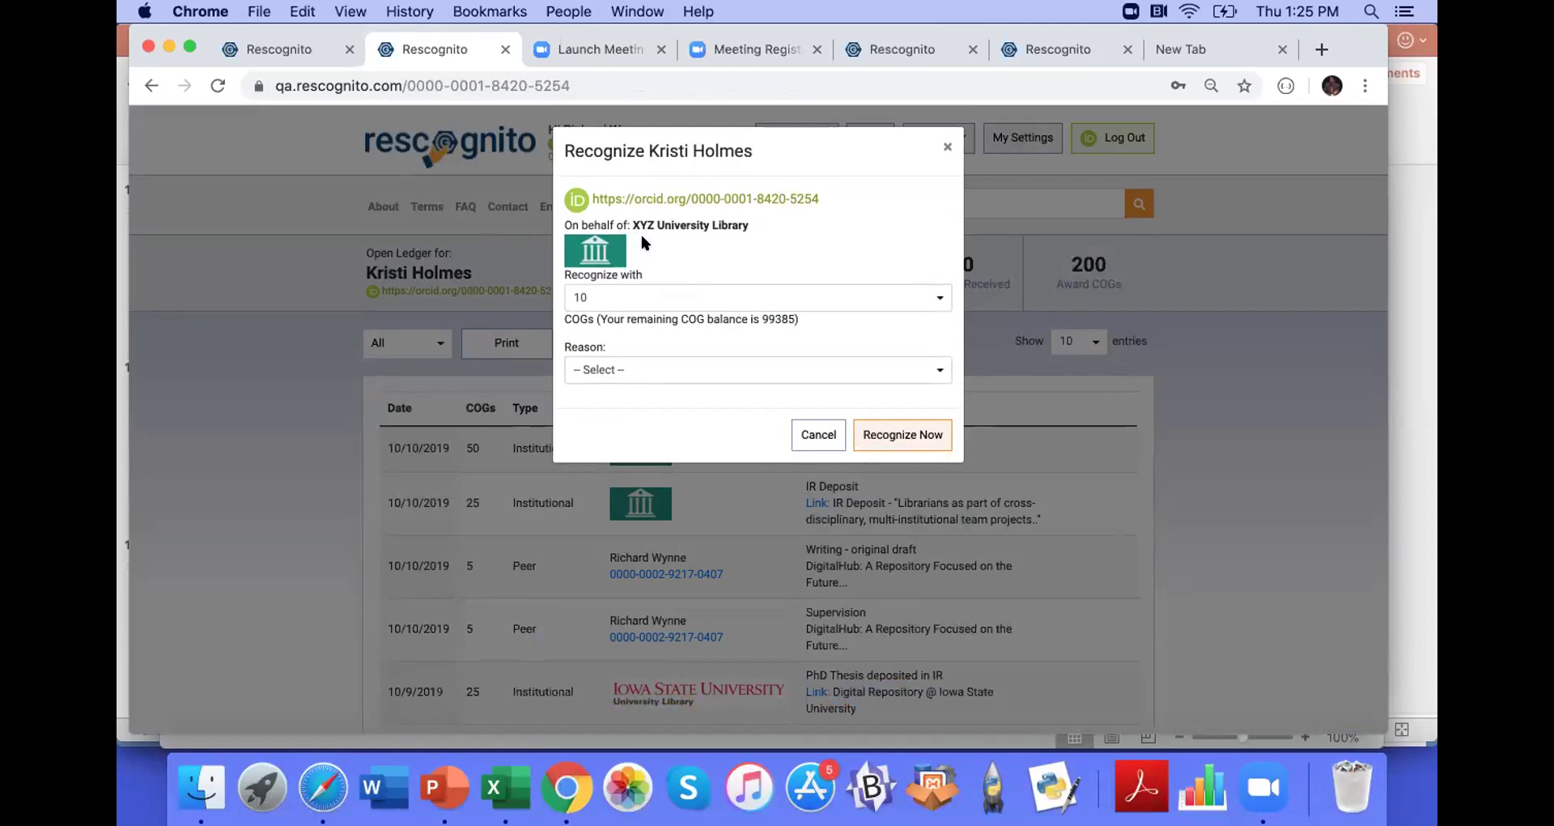
left_click(631, 290)
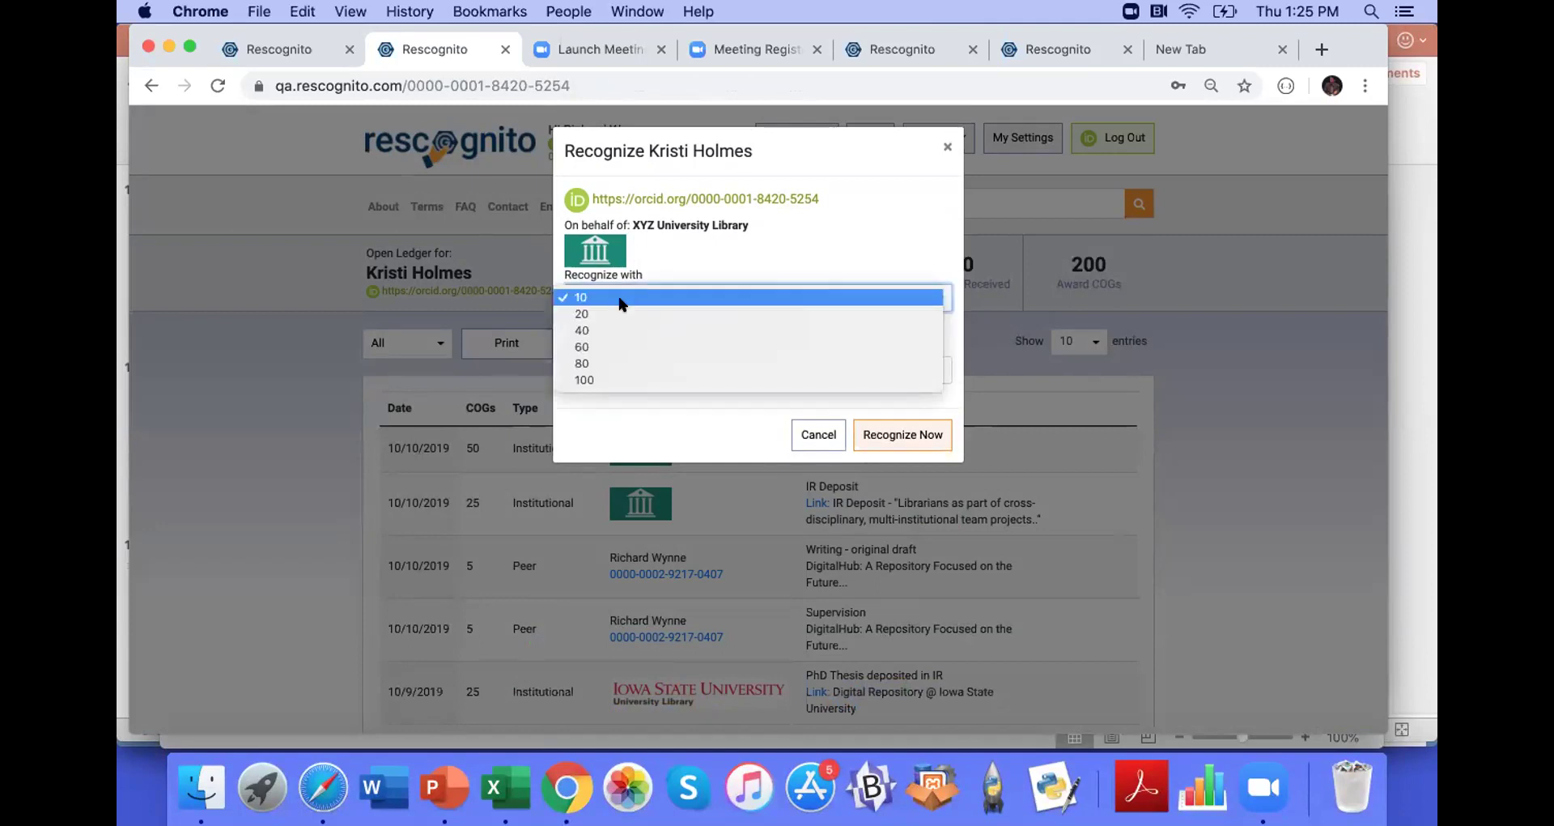
left_click(583, 346)
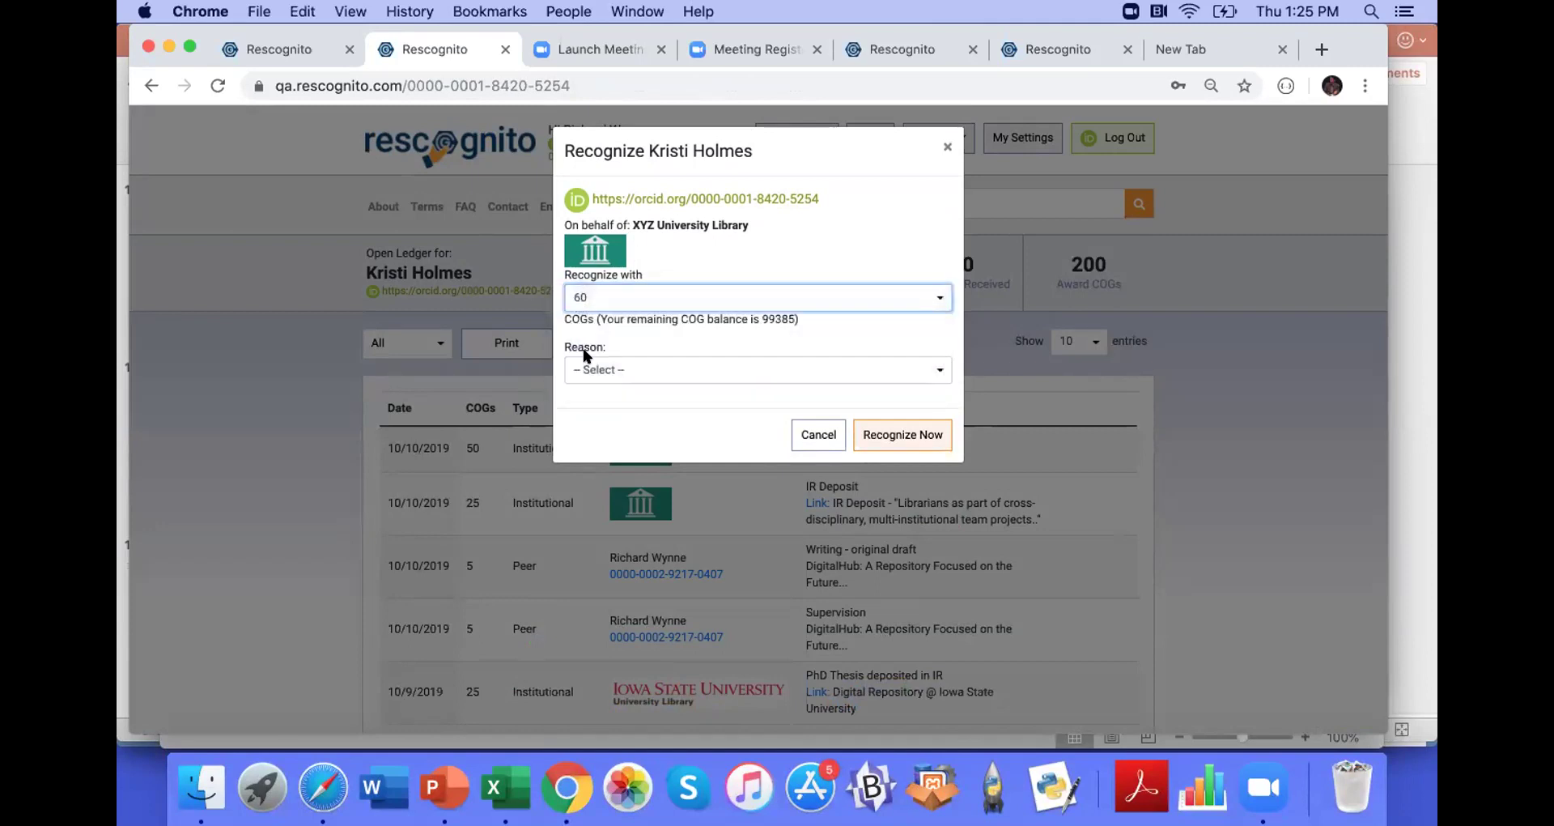
left_click(718, 361)
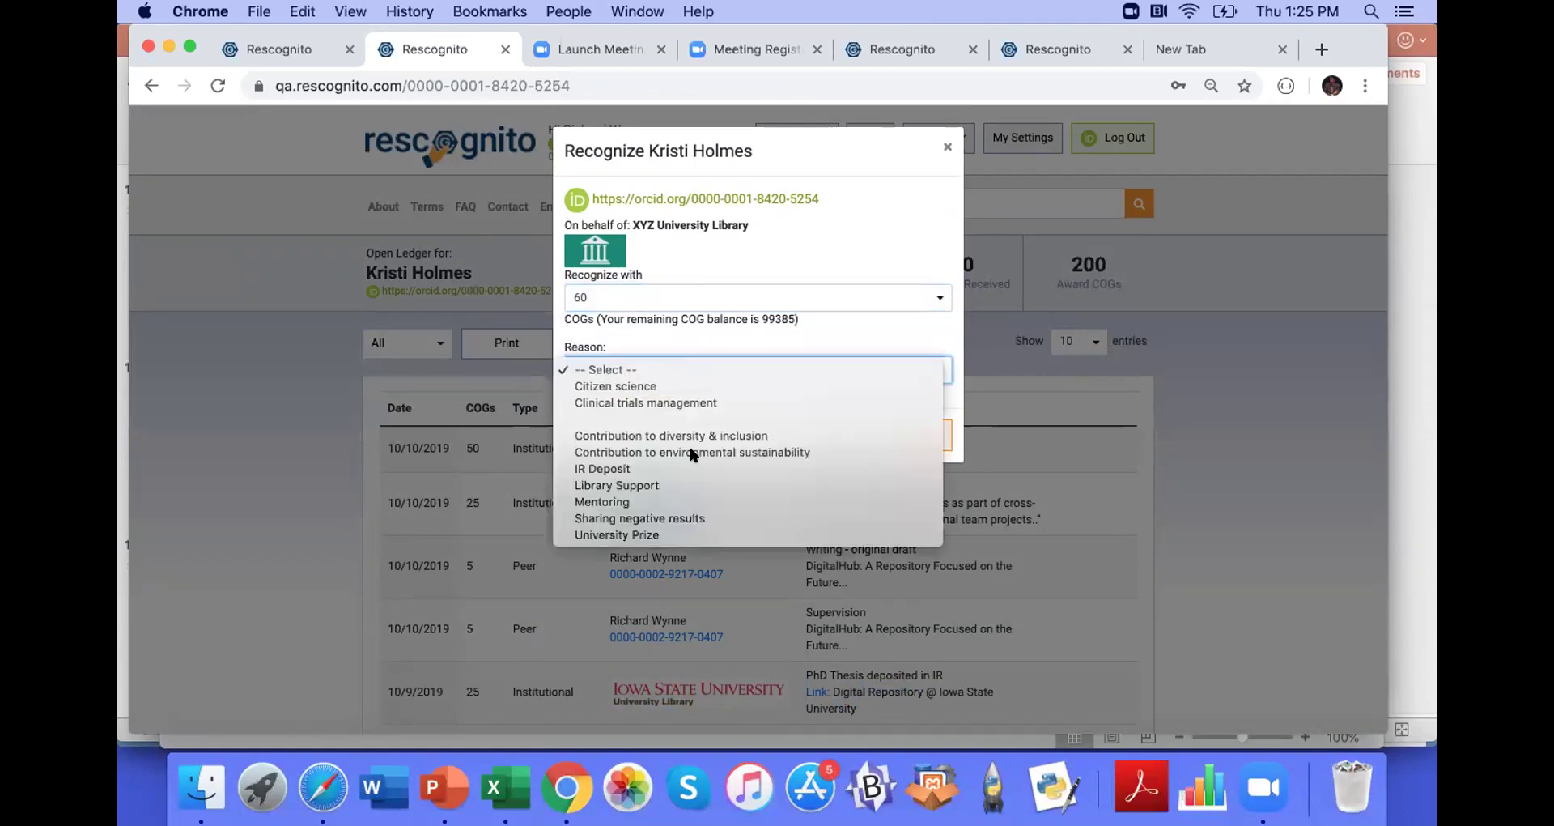
left_click(680, 512)
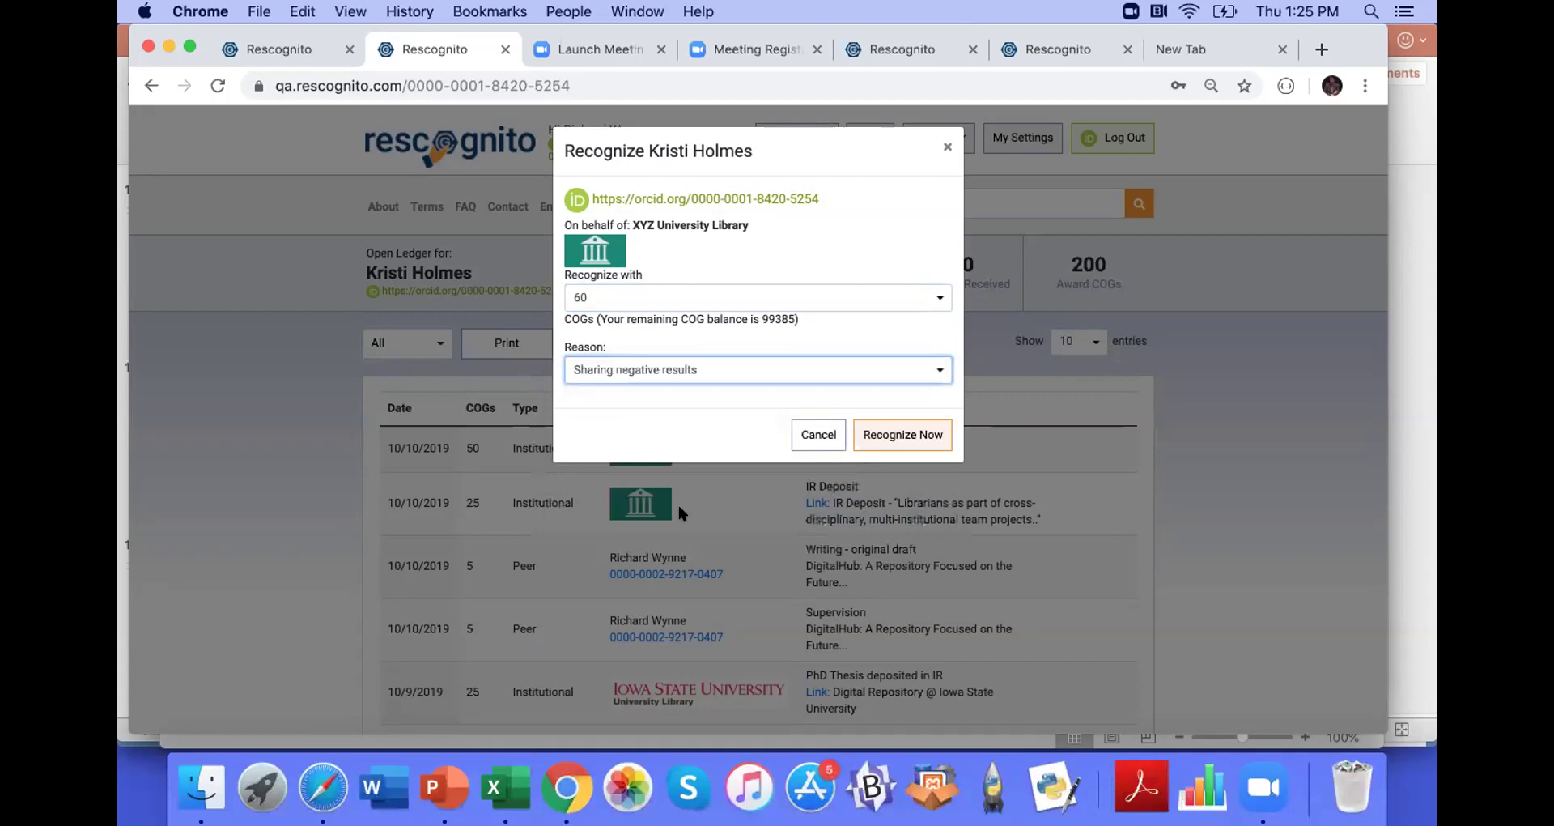
left_click(900, 430)
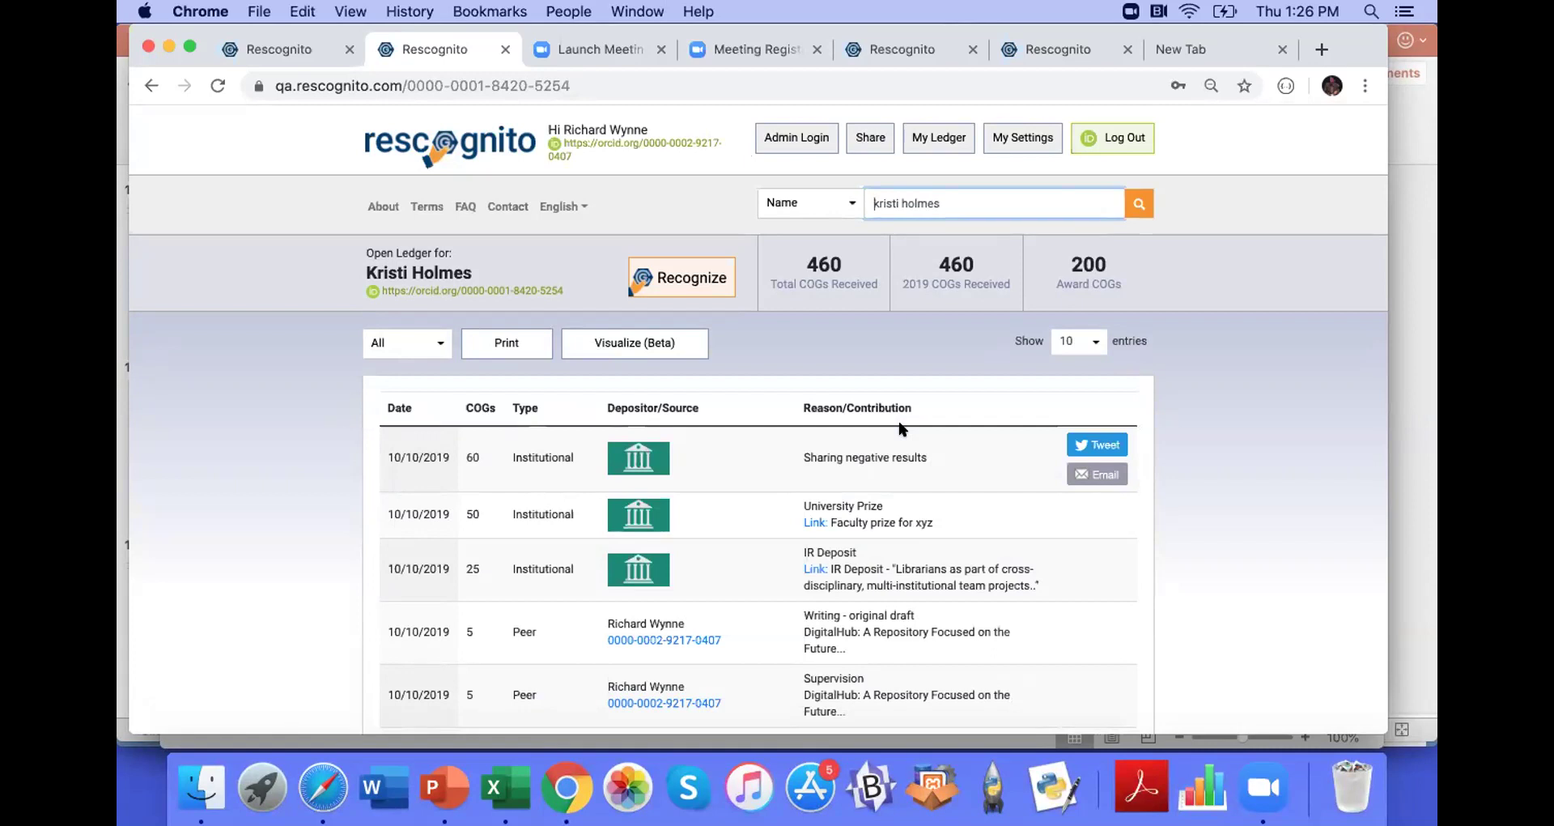
left_click(630, 344)
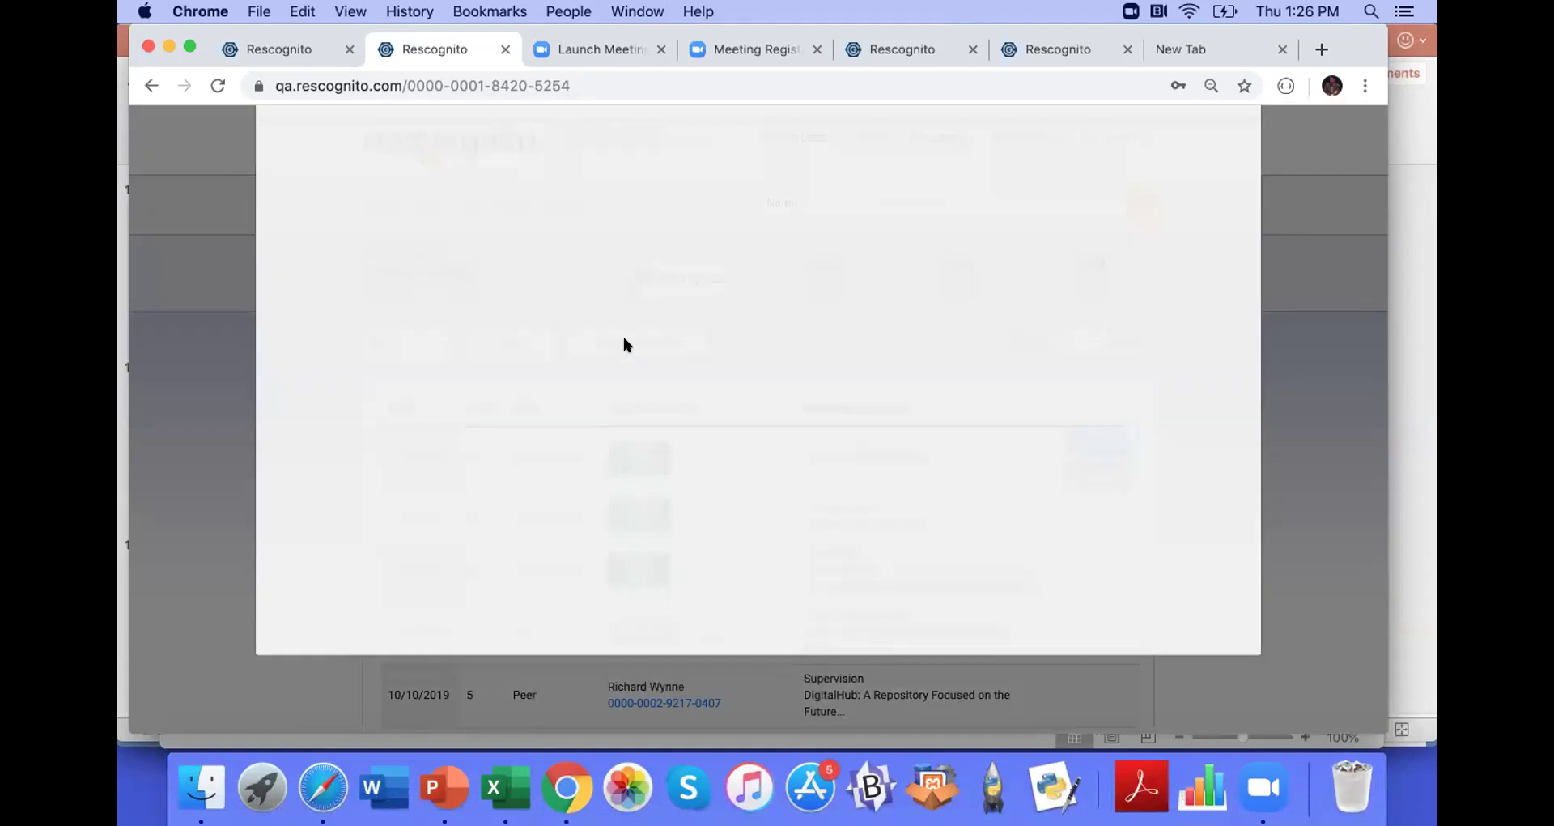
left_click(648, 202)
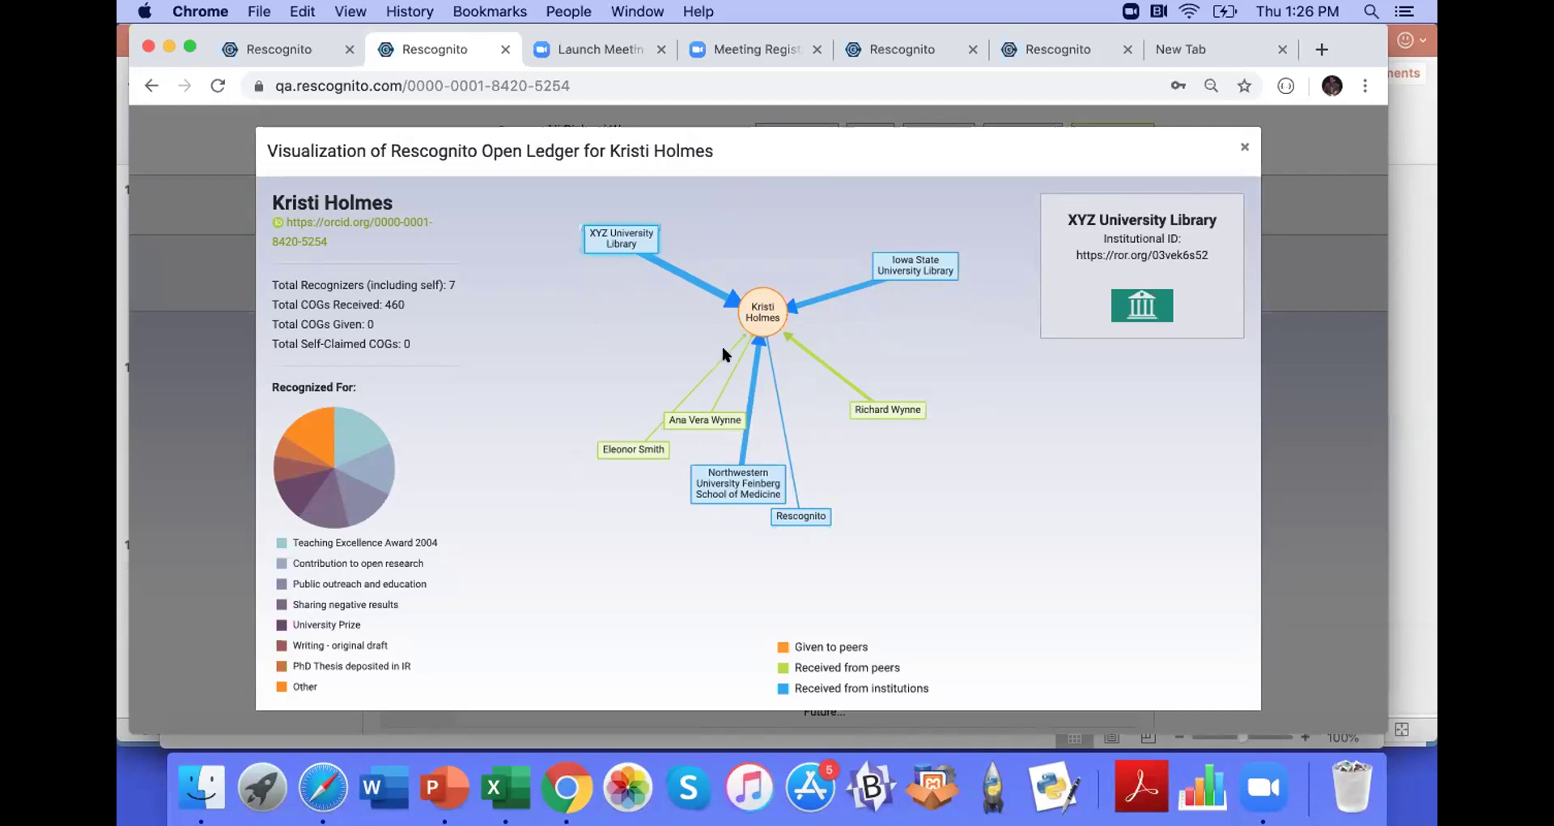
left_click(871, 407)
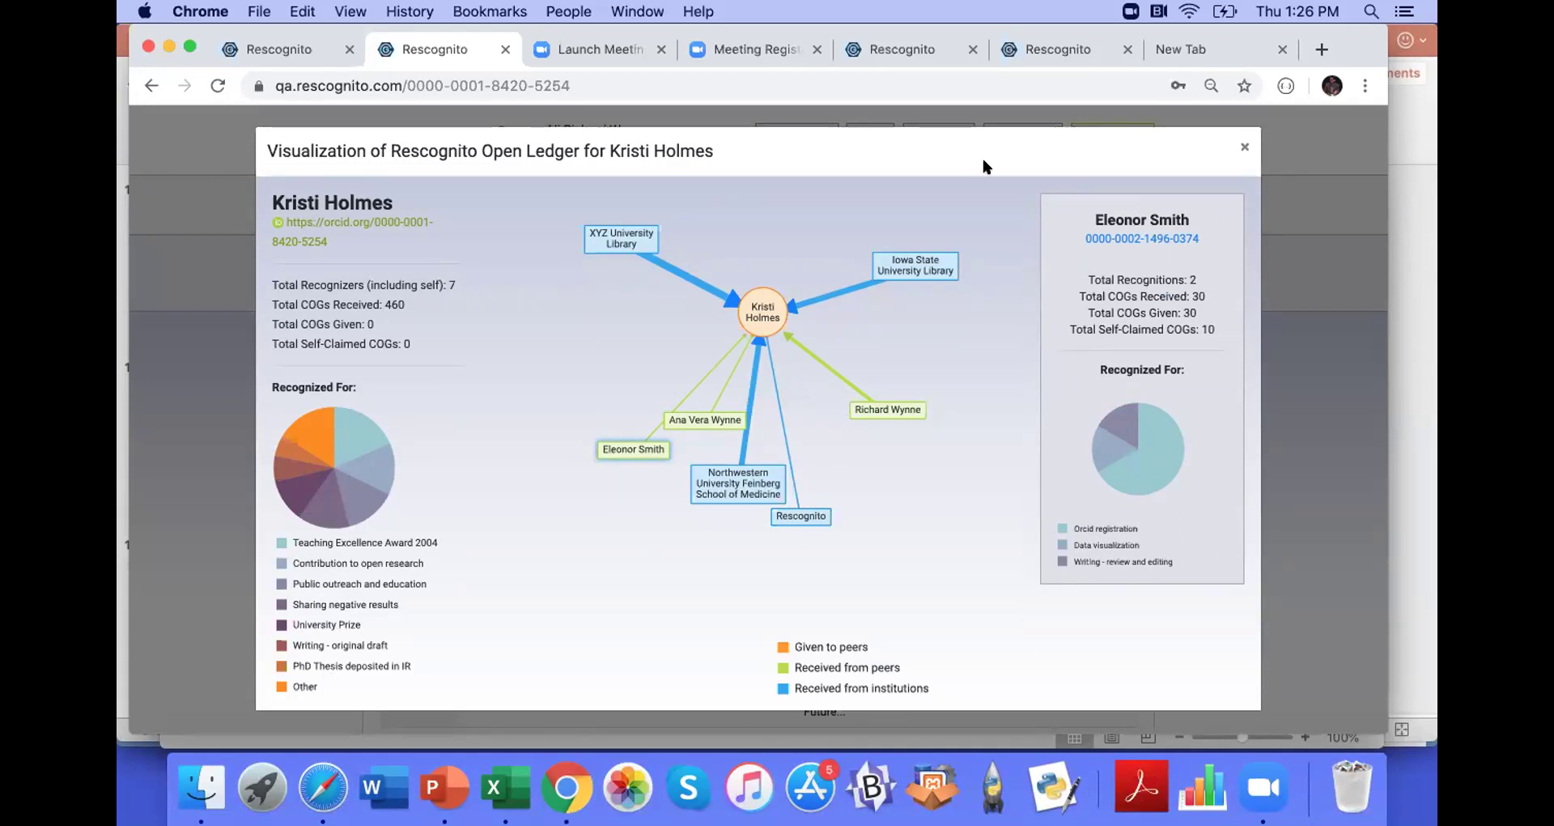
left_click(1244, 149)
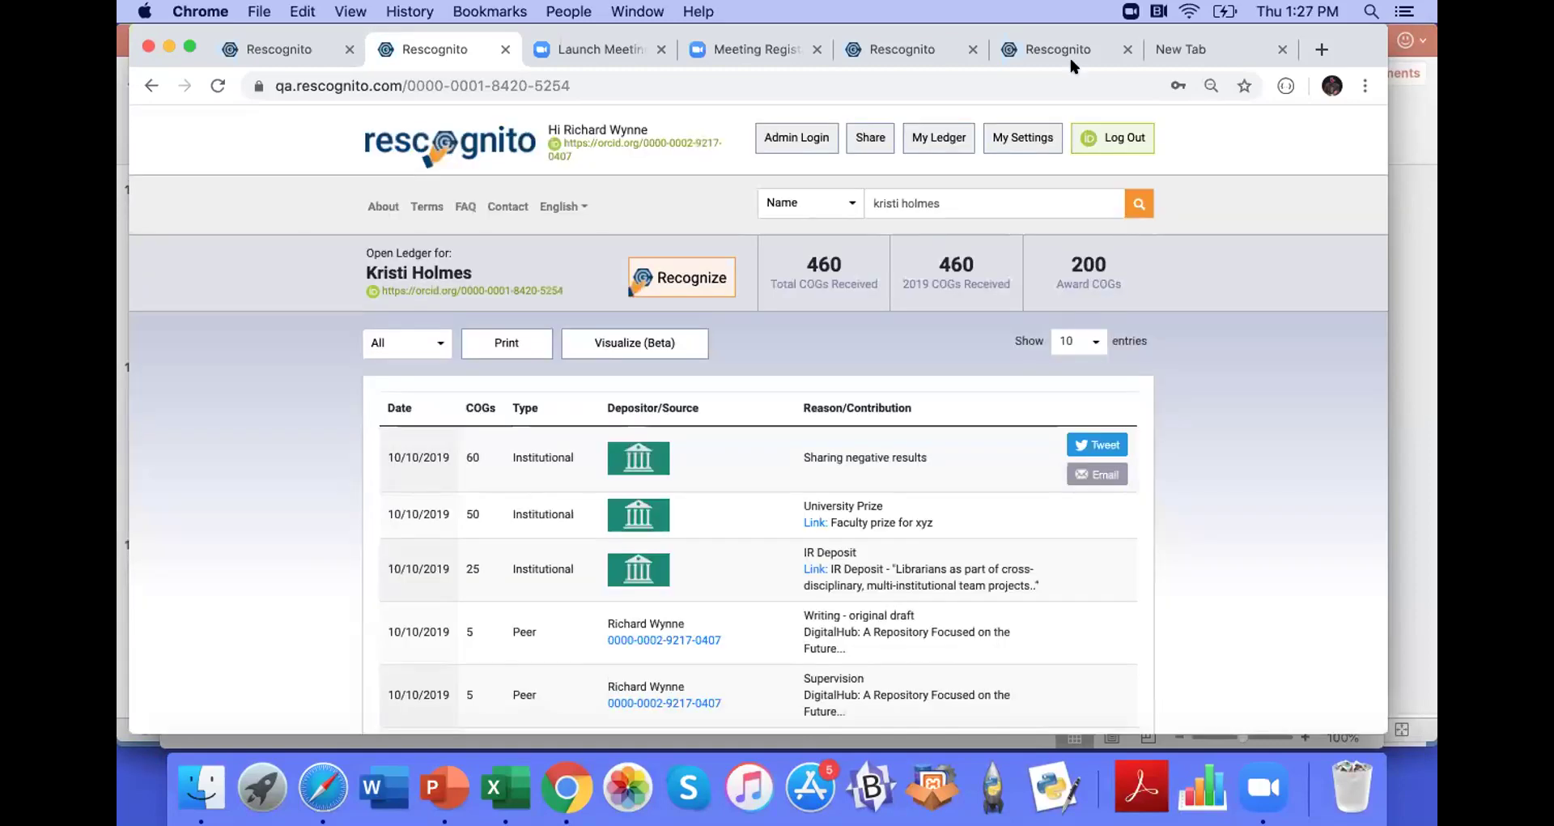
Step: Show the Tofu and fish oil paper's bubble chart, filtering to the first then second Crossref contributor
left_click(1061, 50)
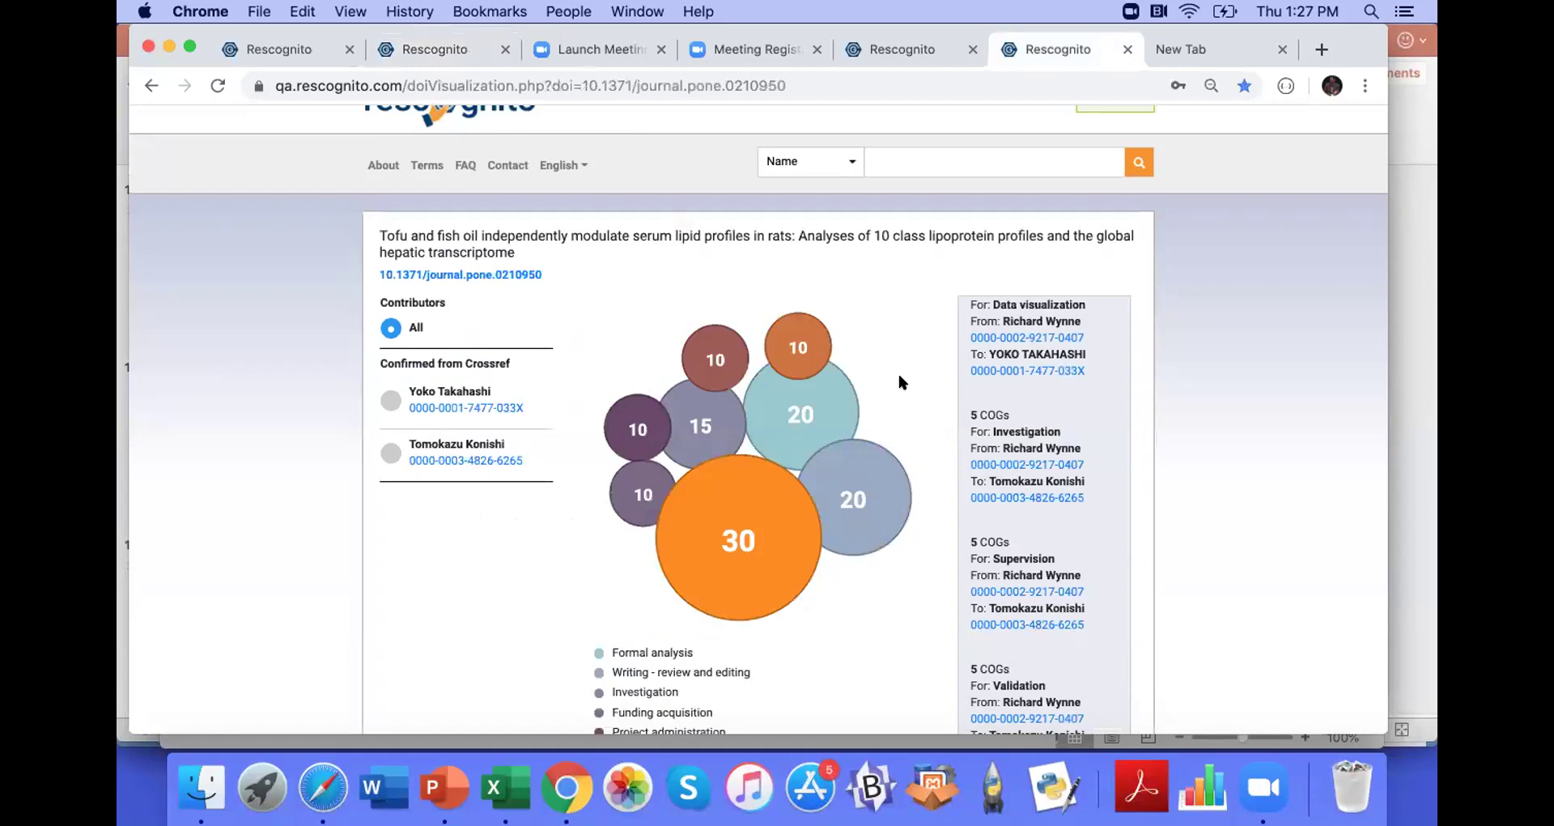
scroll(899, 377, "down", 1)
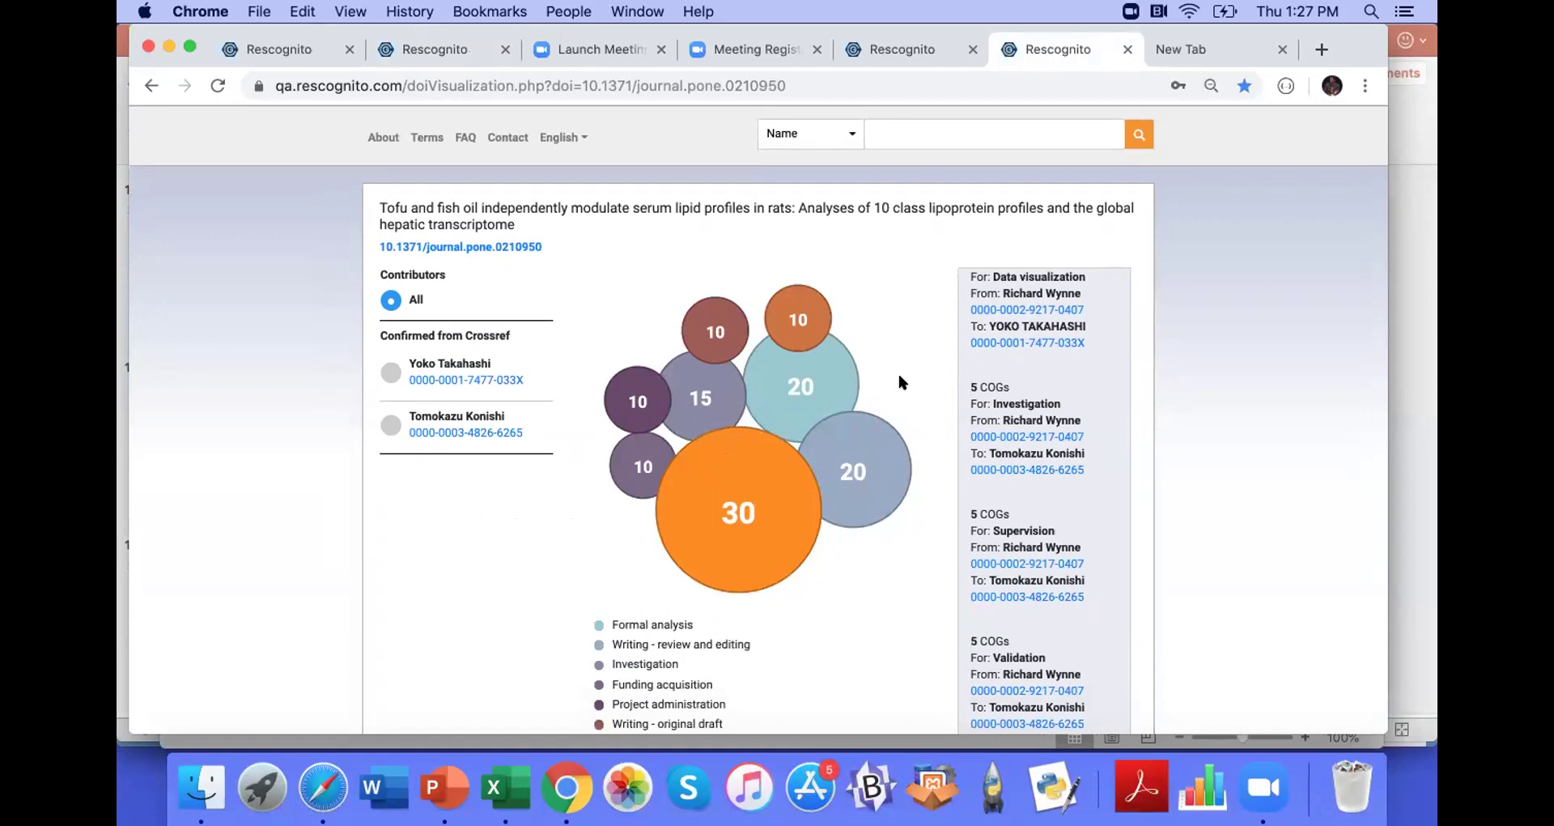
left_click_drag(387, 208, 530, 219)
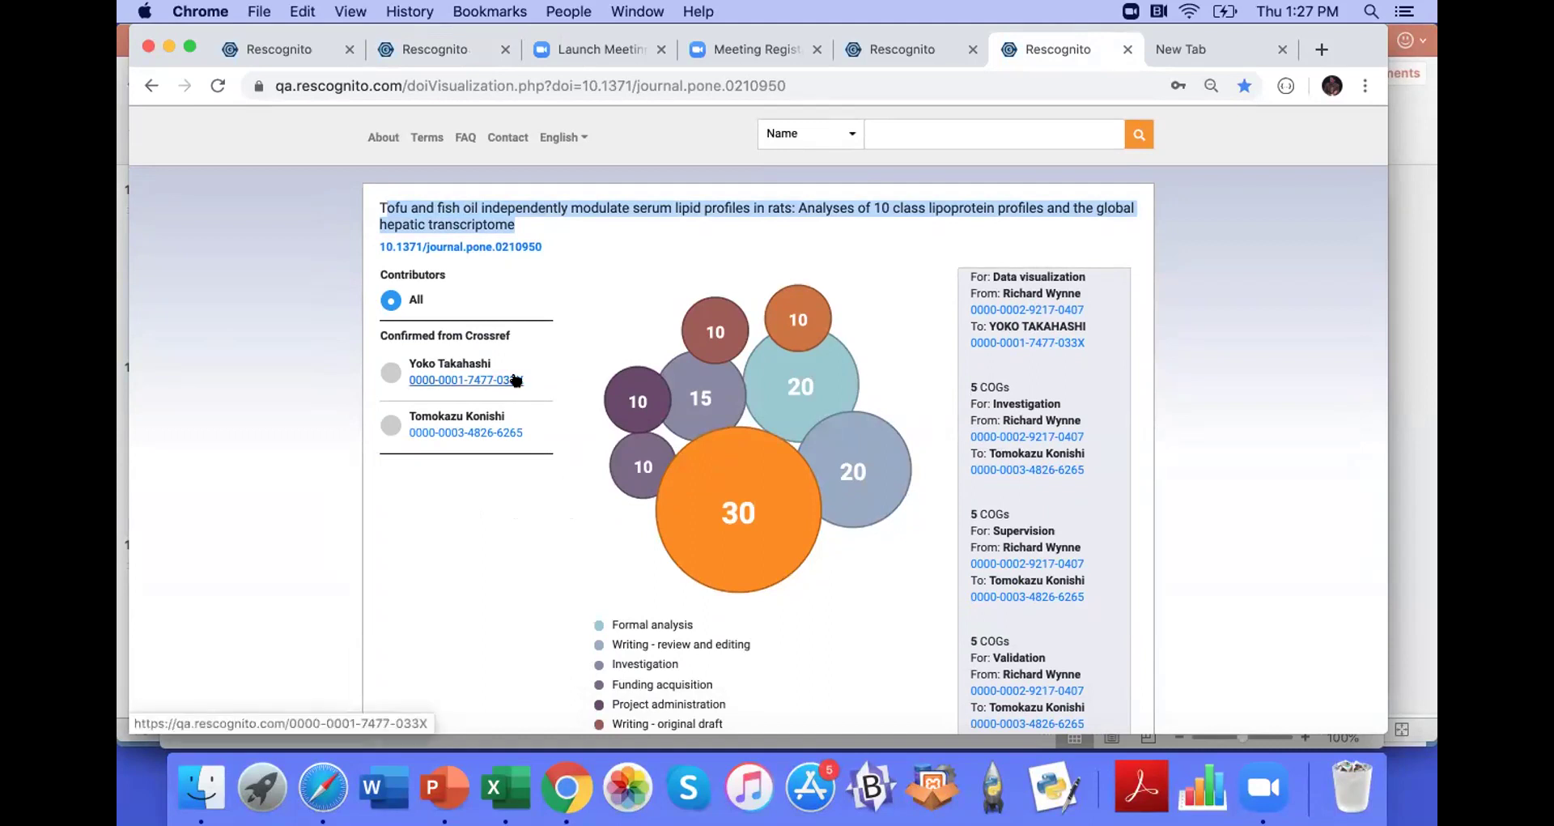
mouse_move(706, 441)
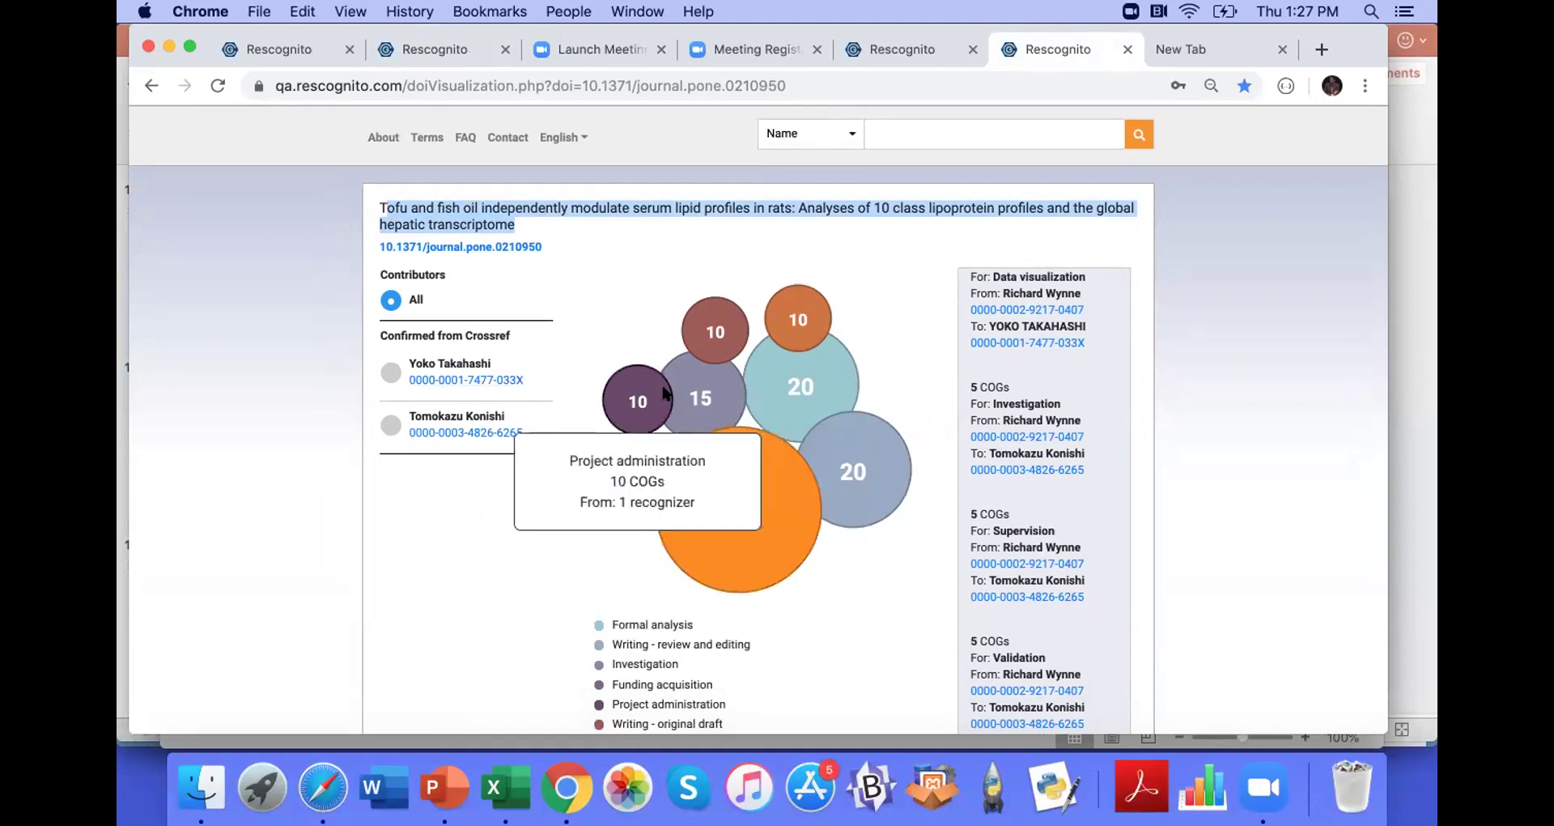
mouse_move(670, 390)
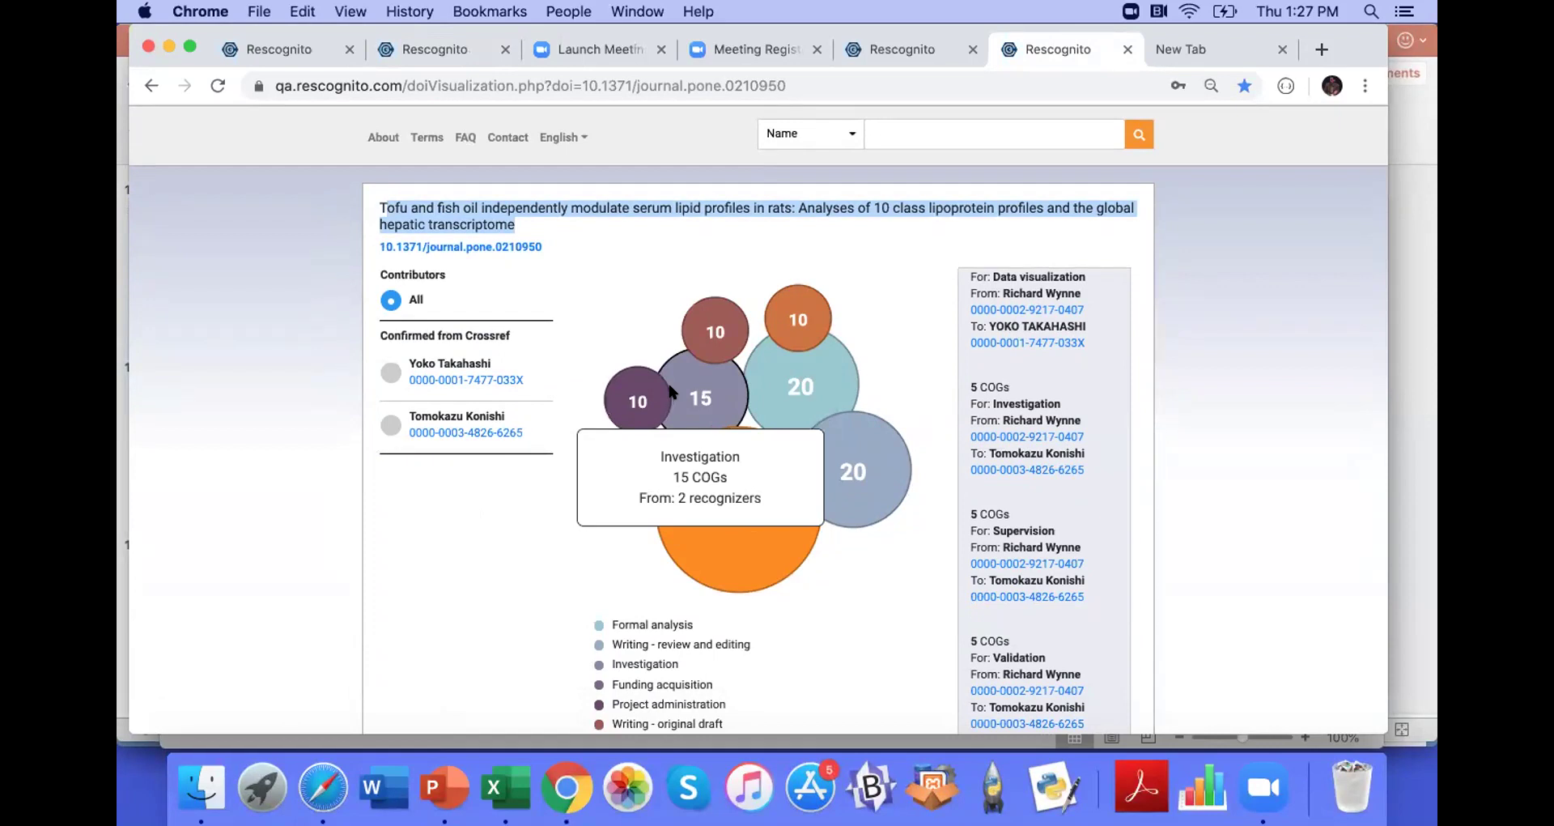
left_click(389, 373)
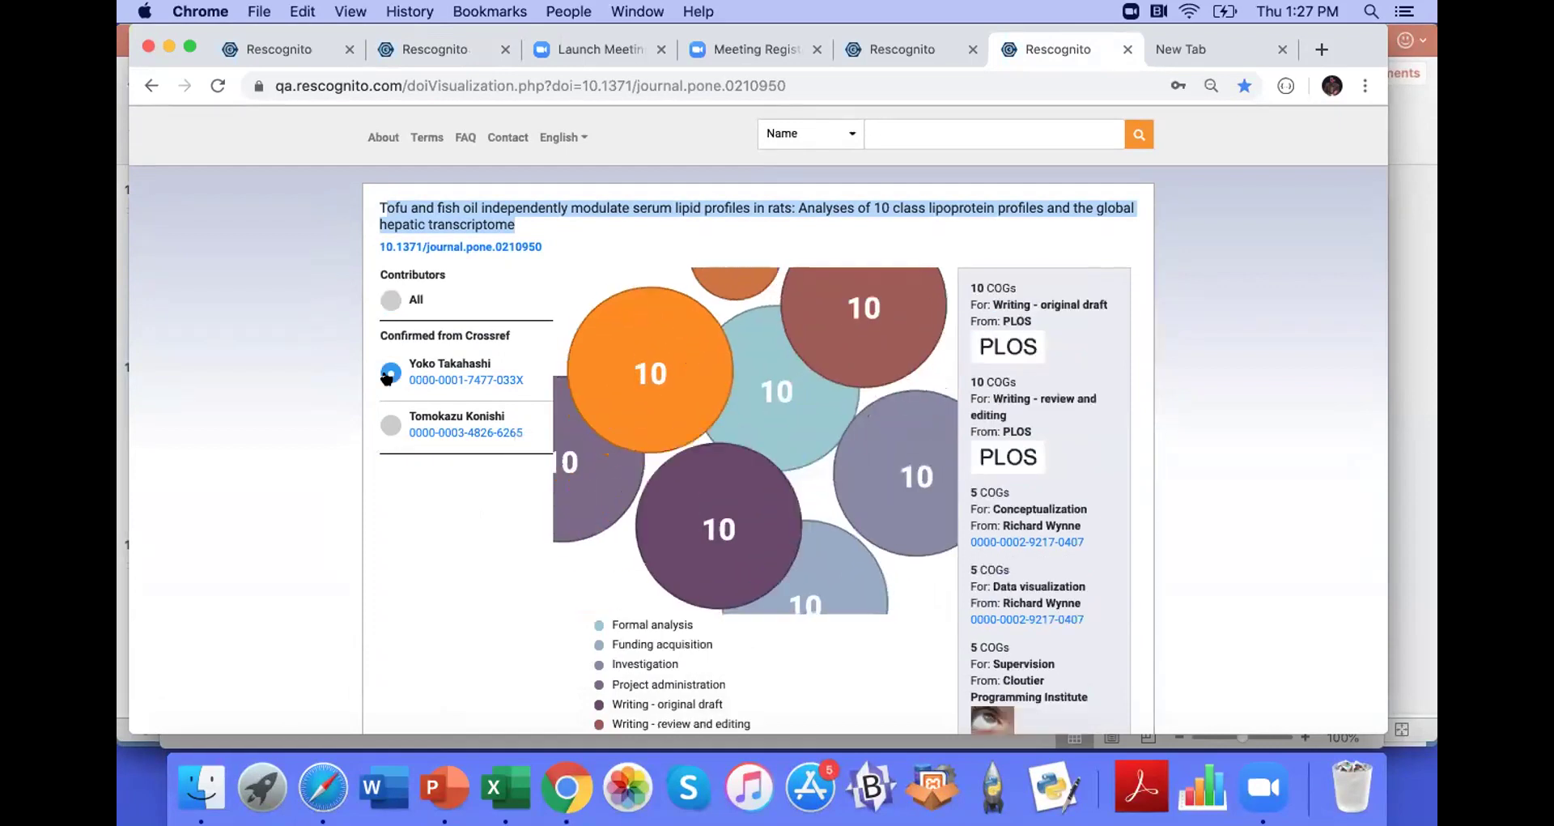
left_click(381, 418)
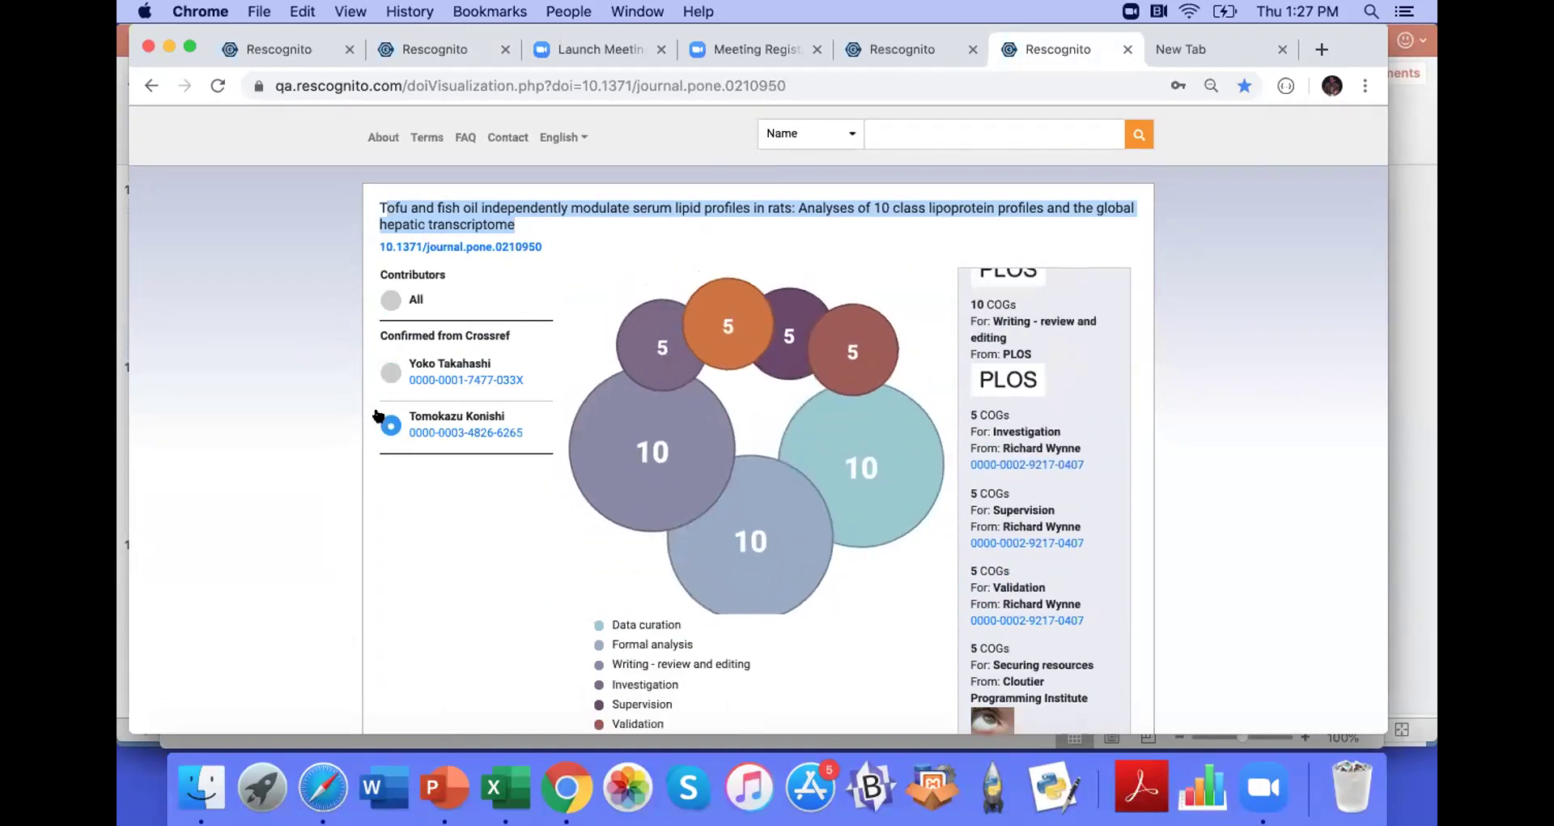